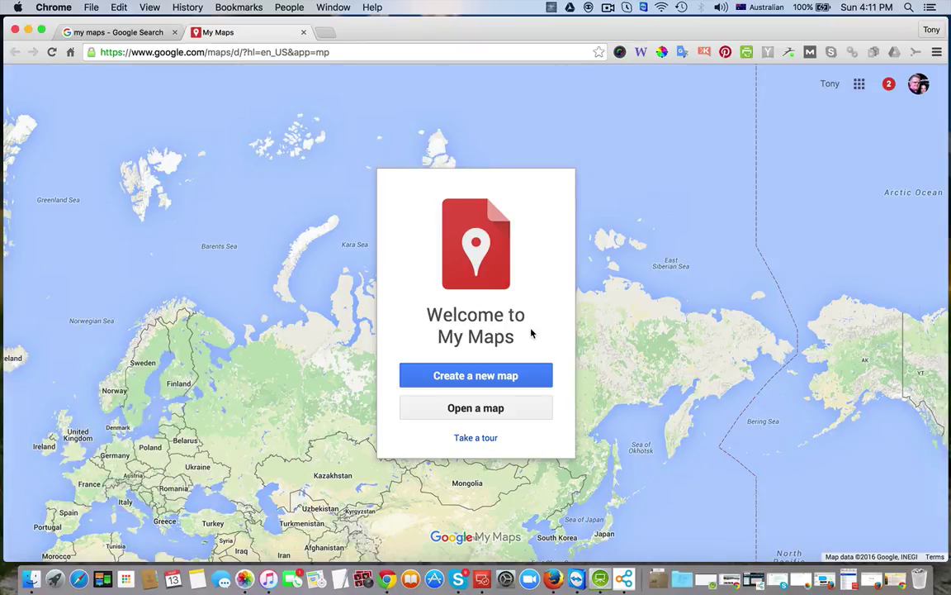
Create a new map and type the title 'Best Cosmetic Dentists in Scottsdale'
{"action": "left_click", "coordinate": [493, 377]}
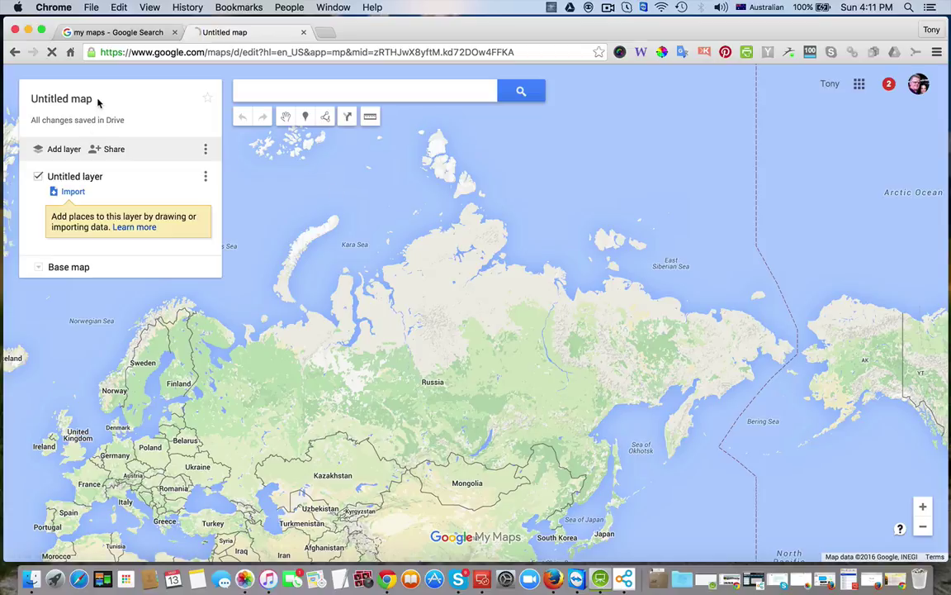
{"action": "left_click", "coordinate": [70, 98]}
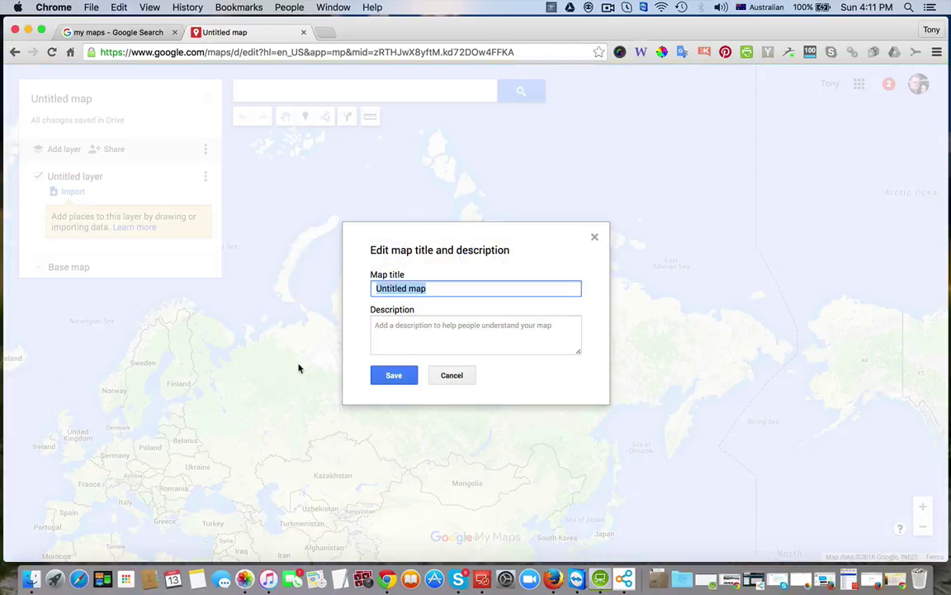
{"action": "key", "text": "BackSpace"}
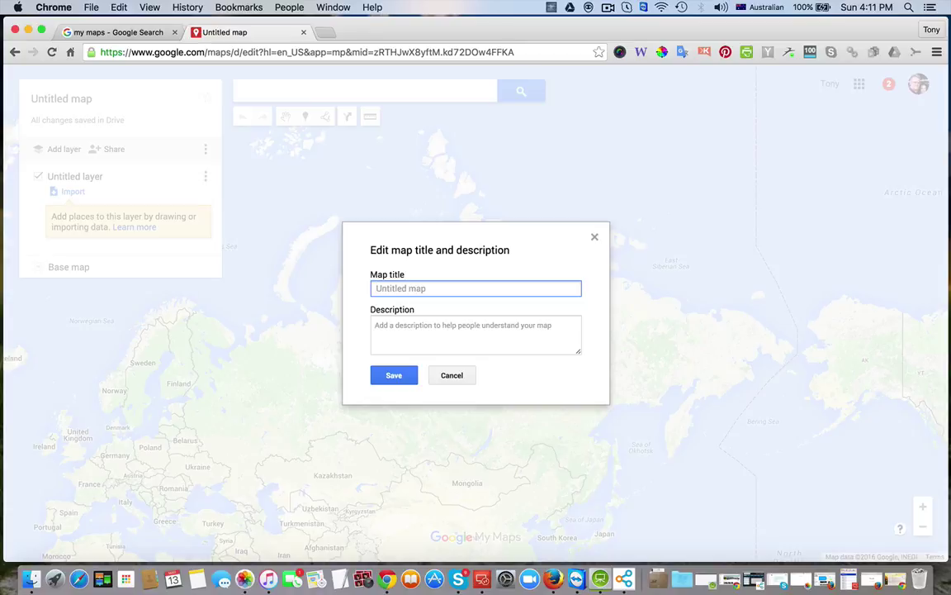
{"action": "type", "text": "Best C"}
{"action": "type", "text": "osmetic "}
{"action": "type", "text": "Dentist in Sco"}
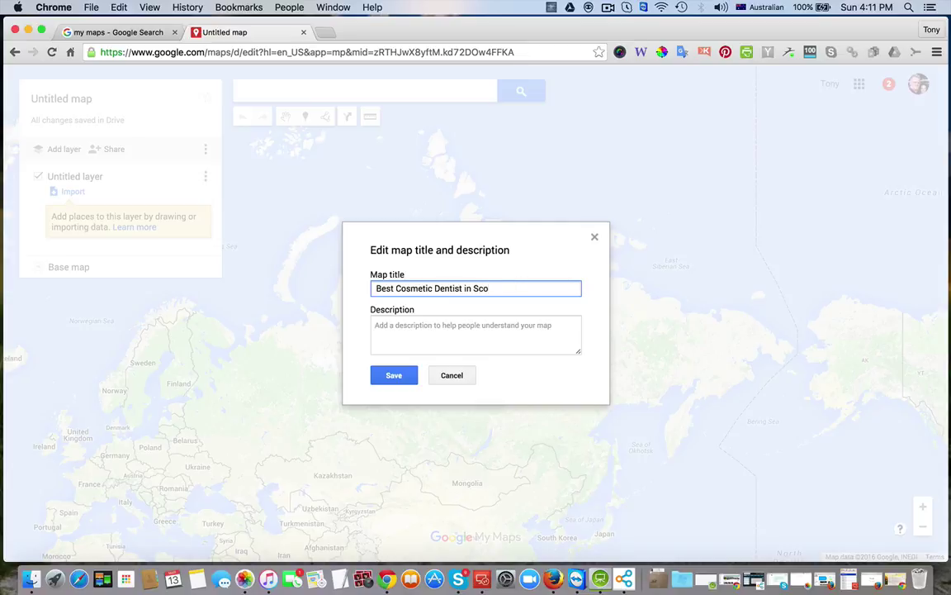
{"action": "type", "text": "tts"}
{"action": "type", "text": "da"}
{"action": "type", "text": "s"}
Correct the title's wording, enlarge the description box, and open a new browser tab
{"action": "left_click", "coordinate": [433, 335]}
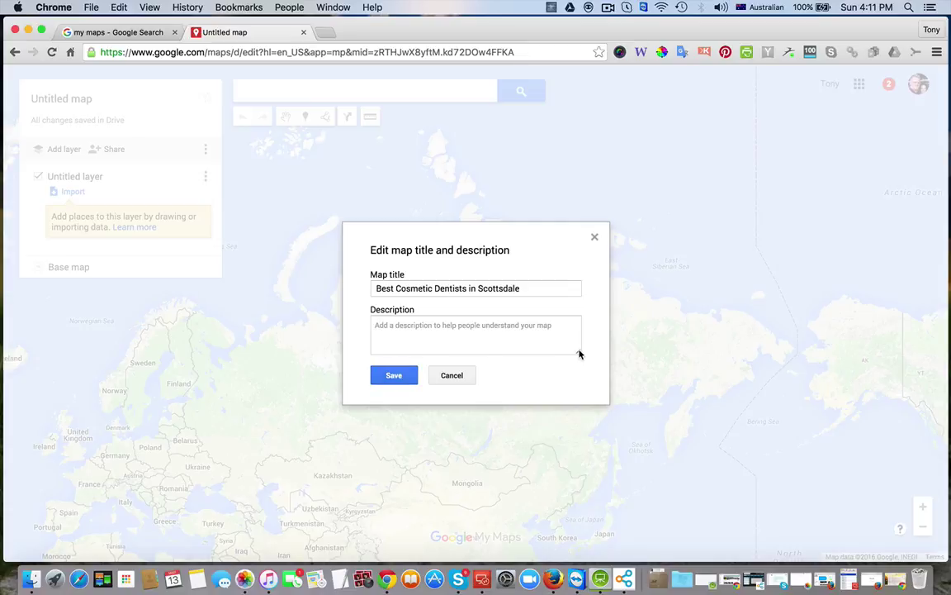
{"action": "left_click_drag", "start_coordinate": [579, 353], "coordinate": [631, 493]}
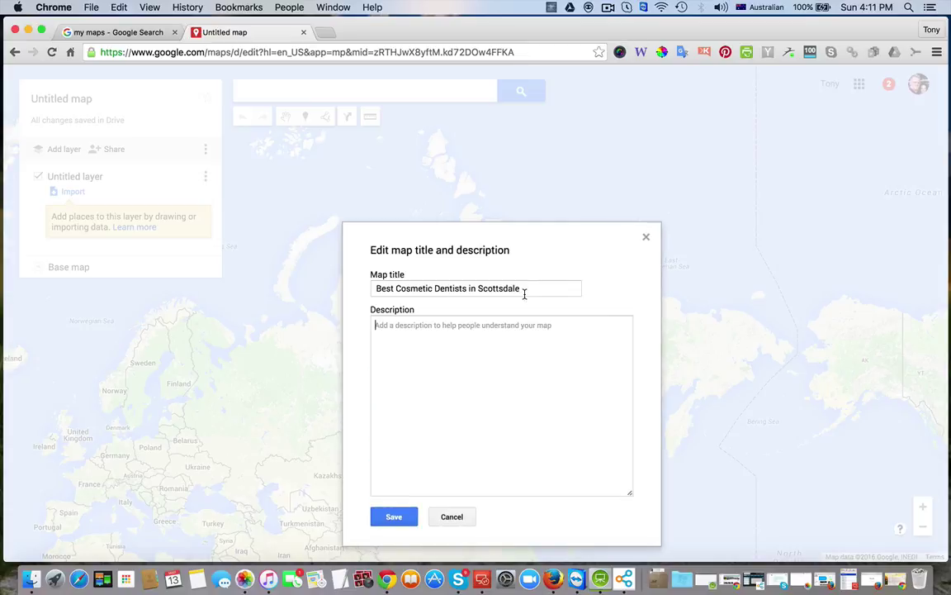
{"action": "left_click_drag", "start_coordinate": [524, 290], "coordinate": [369, 281]}
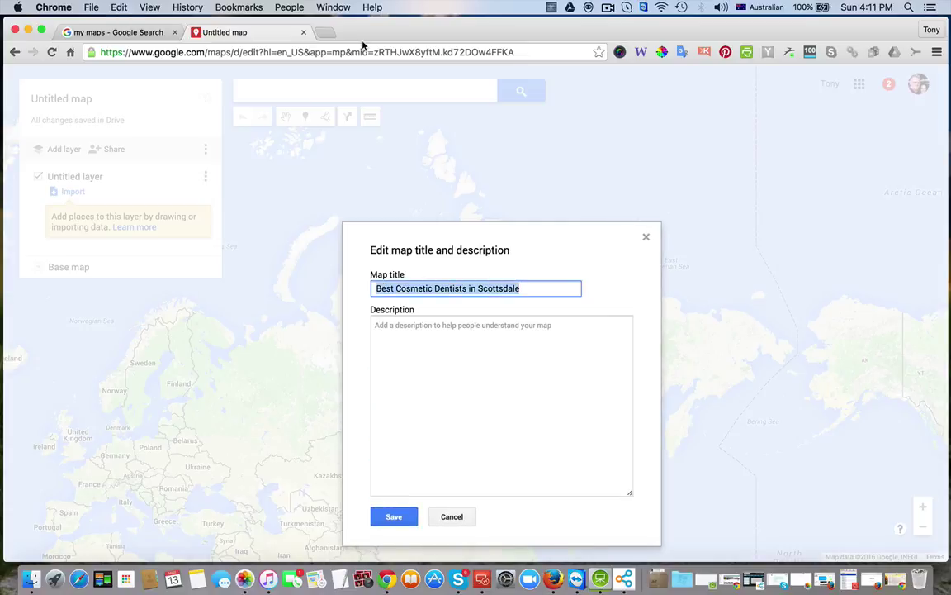
{"action": "left_click", "coordinate": [325, 33]}
Search Google.com for 'Best Cosmetic Dentists in Scottsdale'
{"action": "type", "text": "google.com"}
{"action": "key", "text": "Return"}
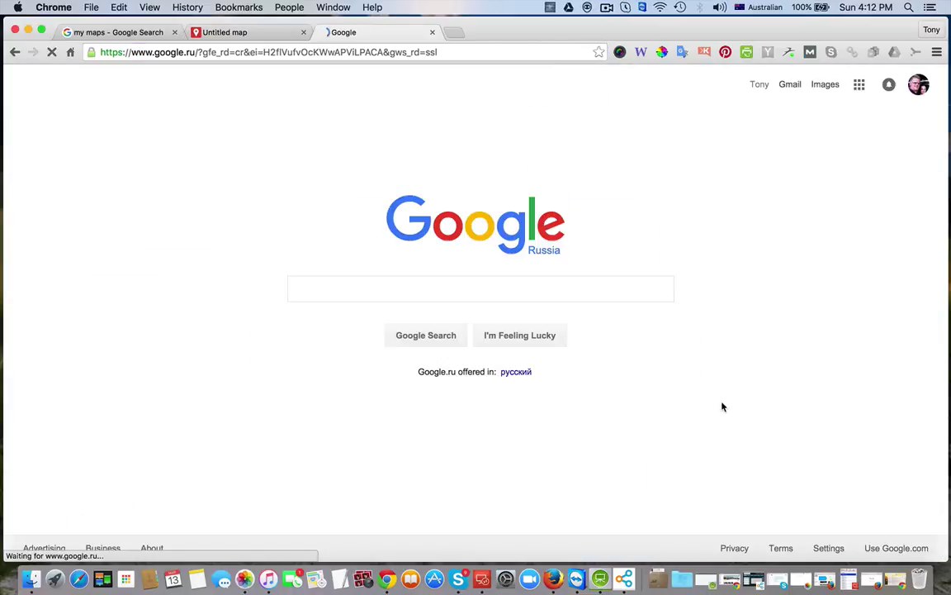
{"action": "left_click", "coordinate": [904, 547]}
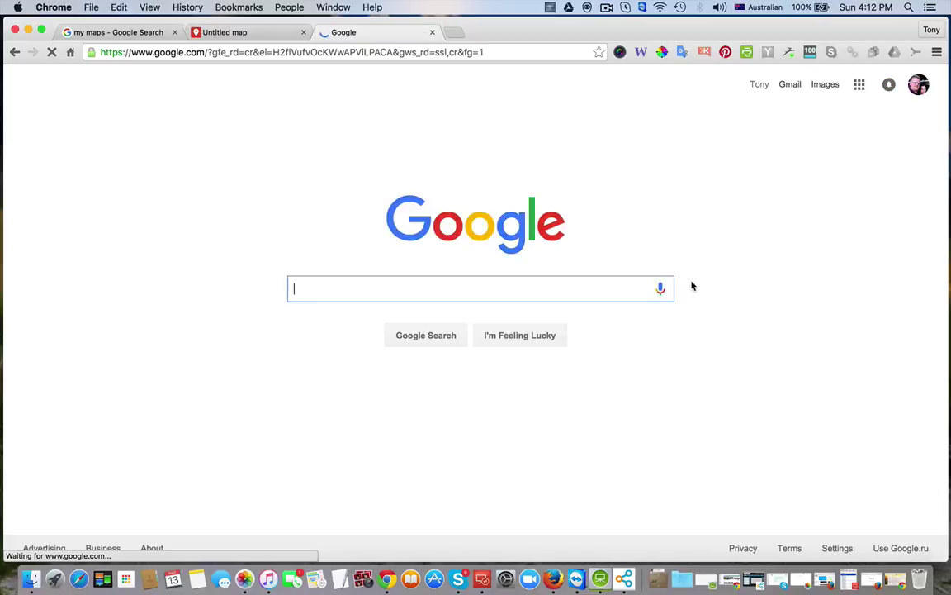
{"action": "type", "text": "Best Cosmetic Dentists in Scottsdale"}
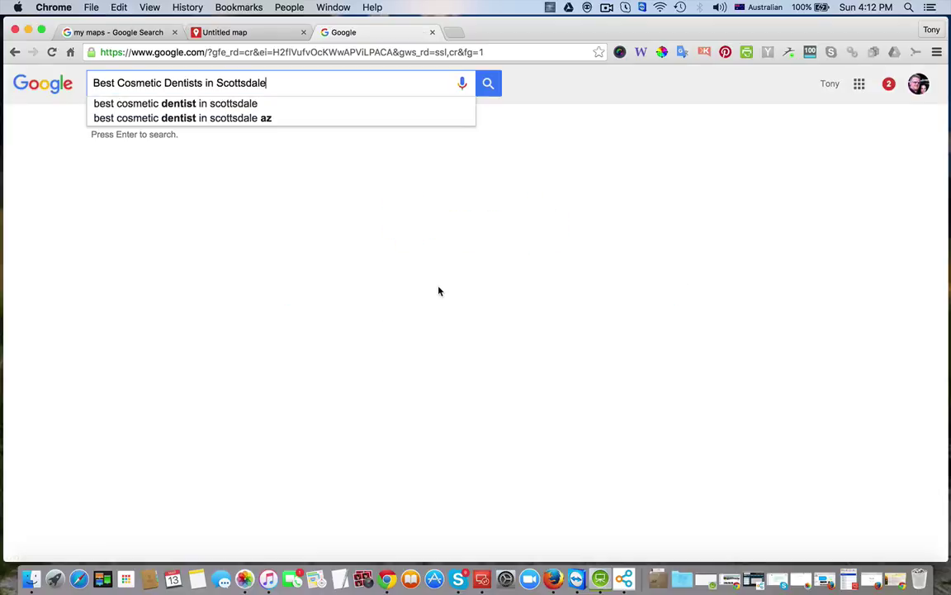
{"action": "key", "text": "Return"}
Scroll down through the search results and back up to the top
{"action": "scroll", "coordinate": [356, 263], "scroll_direction": "down", "scroll_amount": 1}
{"action": "scroll", "coordinate": [355, 264], "scroll_direction": "down", "scroll_amount": 4}
{"action": "scroll", "coordinate": [354, 266], "scroll_direction": "down", "scroll_amount": 4}
{"action": "scroll", "coordinate": [352, 269], "scroll_direction": "down", "scroll_amount": 1}
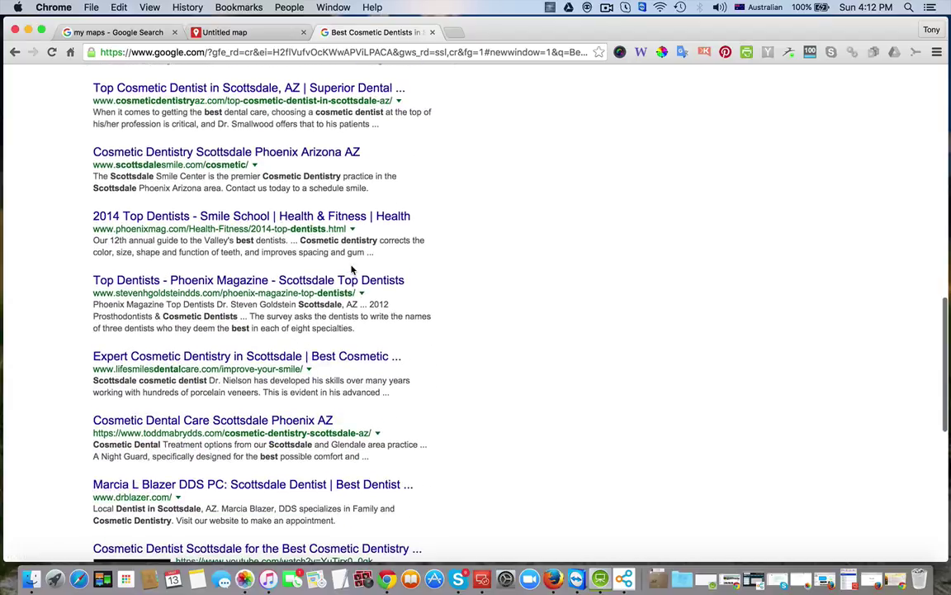
{"action": "scroll", "coordinate": [331, 285], "scroll_direction": "down", "scroll_amount": 1}
{"action": "scroll", "coordinate": [273, 322], "scroll_direction": "down", "scroll_amount": 1}
{"action": "scroll", "coordinate": [215, 363], "scroll_direction": "down", "scroll_amount": 1}
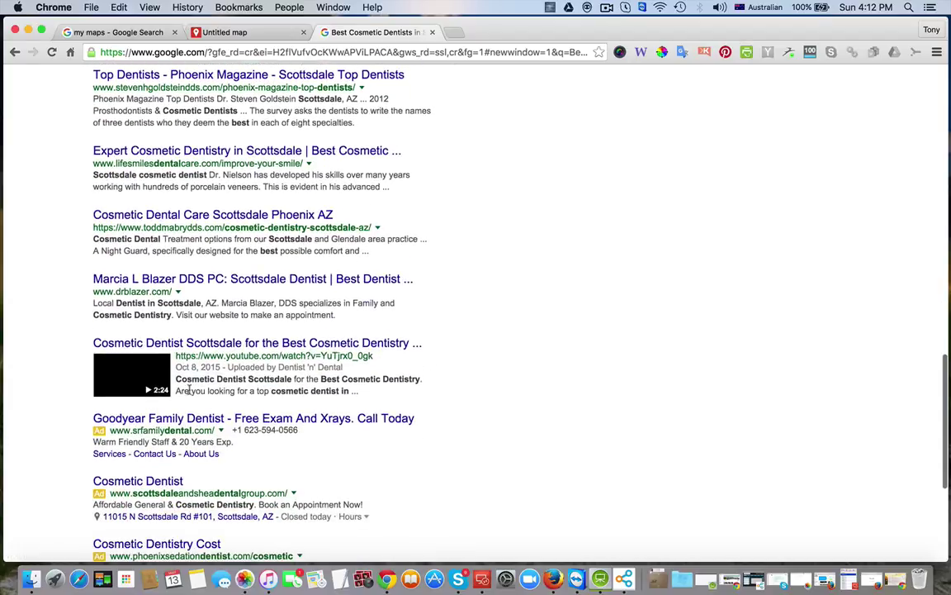
{"action": "scroll", "coordinate": [49, 445], "scroll_direction": "down", "scroll_amount": 2}
{"action": "scroll", "coordinate": [49, 445], "scroll_direction": "down", "scroll_amount": 1}
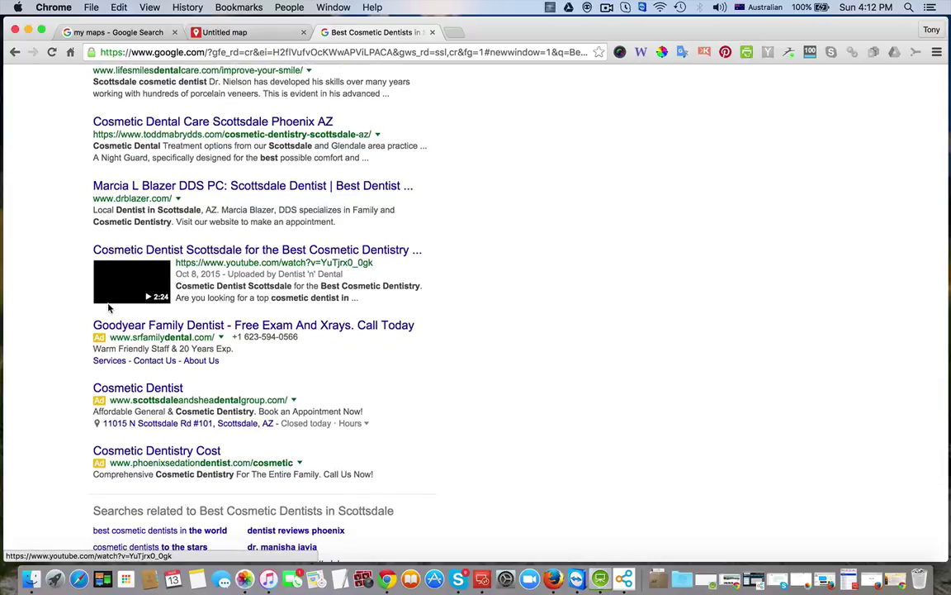
{"action": "scroll", "coordinate": [74, 334], "scroll_direction": "up", "scroll_amount": 1}
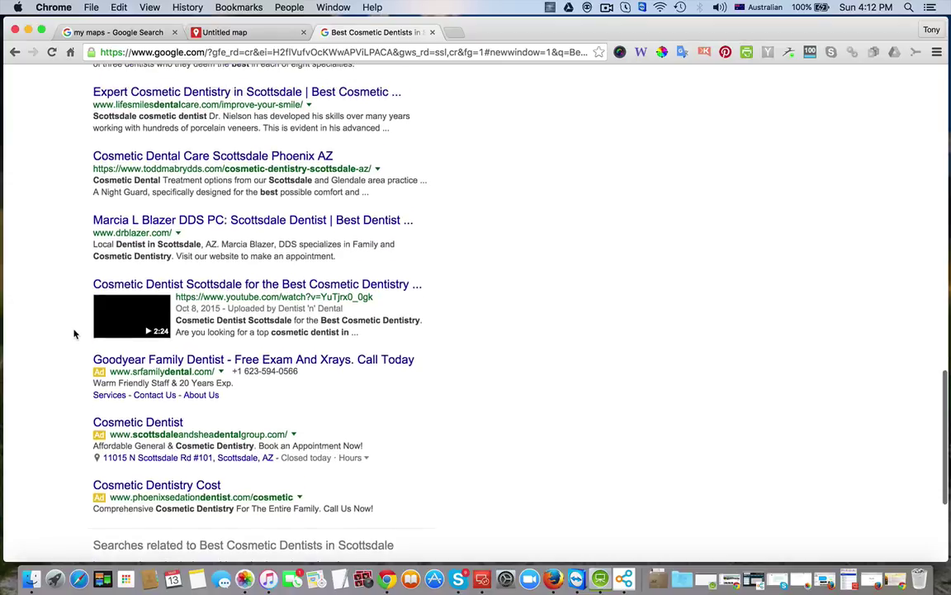
{"action": "scroll", "coordinate": [74, 334], "scroll_direction": "up", "scroll_amount": 1}
{"action": "scroll", "coordinate": [74, 333], "scroll_direction": "up", "scroll_amount": 1}
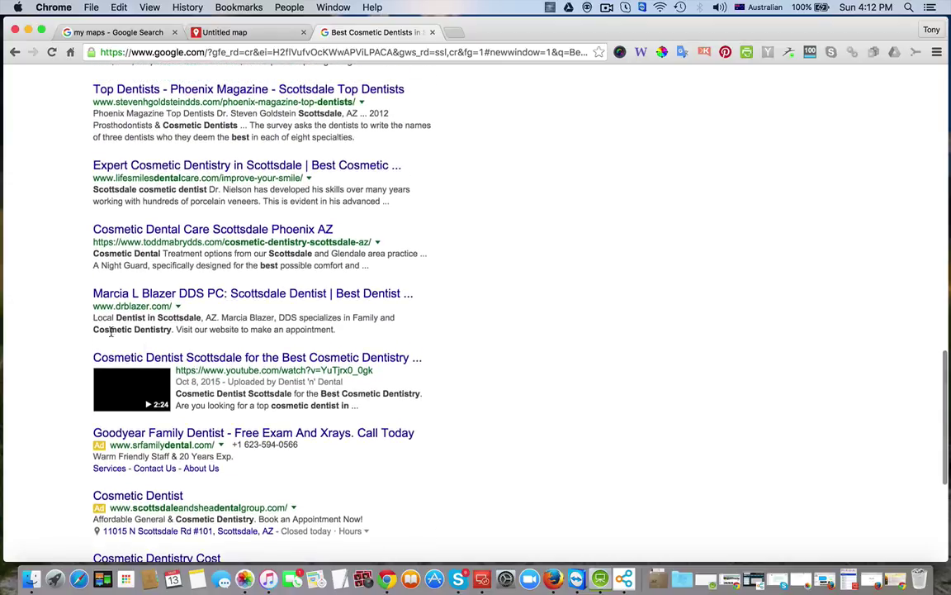
{"action": "scroll", "coordinate": [99, 363], "scroll_direction": "up", "scroll_amount": 2}
{"action": "scroll", "coordinate": [103, 400], "scroll_direction": "up", "scroll_amount": 1}
{"action": "scroll", "coordinate": [102, 398], "scroll_direction": "up", "scroll_amount": 1}
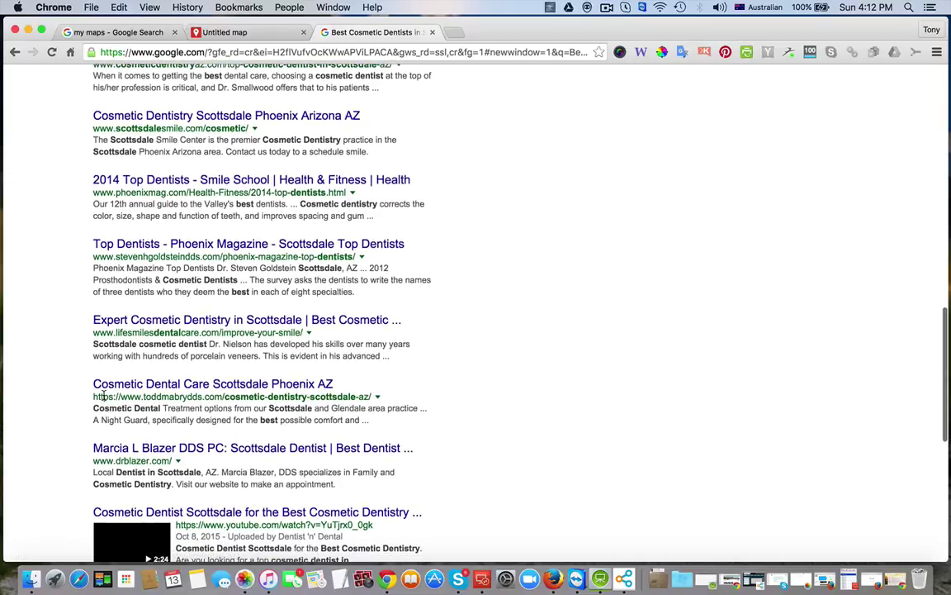
{"action": "scroll", "coordinate": [99, 396], "scroll_direction": "up", "scroll_amount": 2}
{"action": "scroll", "coordinate": [102, 396], "scroll_direction": "up", "scroll_amount": 2}
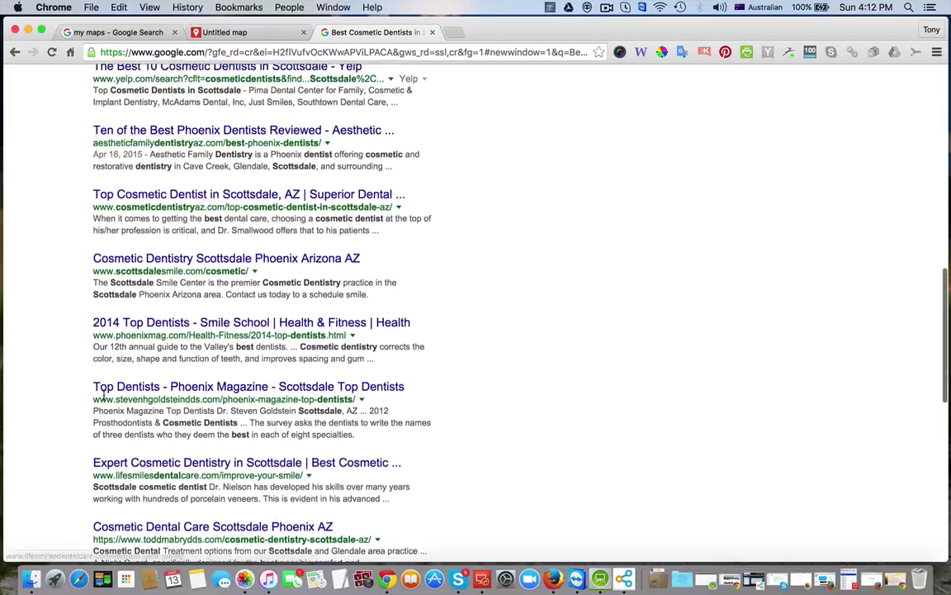
{"action": "scroll", "coordinate": [91, 403], "scroll_direction": "up", "scroll_amount": 1}
{"action": "scroll", "coordinate": [71, 417], "scroll_direction": "up", "scroll_amount": 1}
{"action": "scroll", "coordinate": [70, 416], "scroll_direction": "up", "scroll_amount": 2}
{"action": "scroll", "coordinate": [82, 331], "scroll_direction": "up", "scroll_amount": 5}
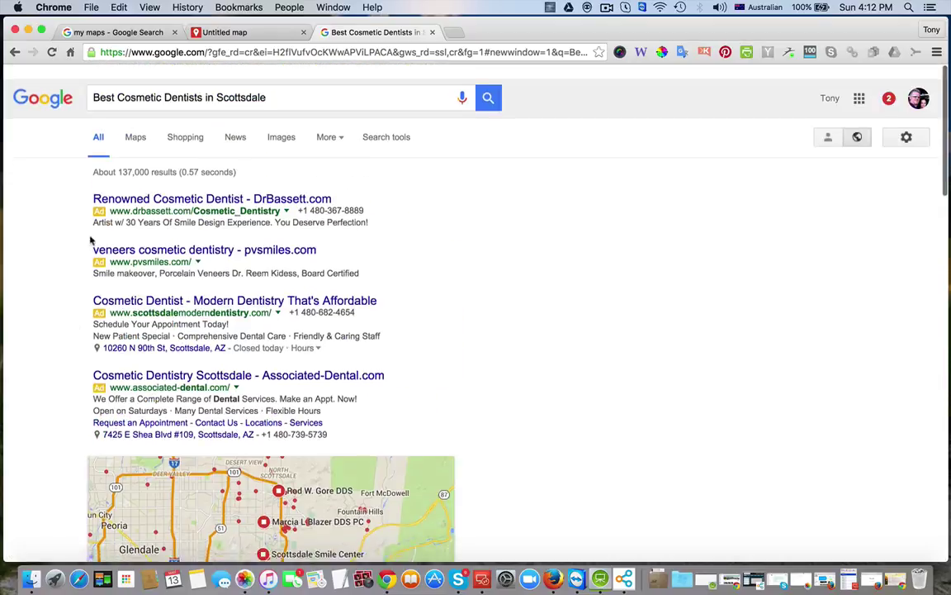
{"action": "scroll", "coordinate": [101, 187], "scroll_direction": "down", "scroll_amount": 1}
Trim the query to 'Cosmetic Dentists Scottsdale' and rerun the search
{"action": "double_click", "coordinate": [101, 82]}
{"action": "key", "text": "BackSpace"}
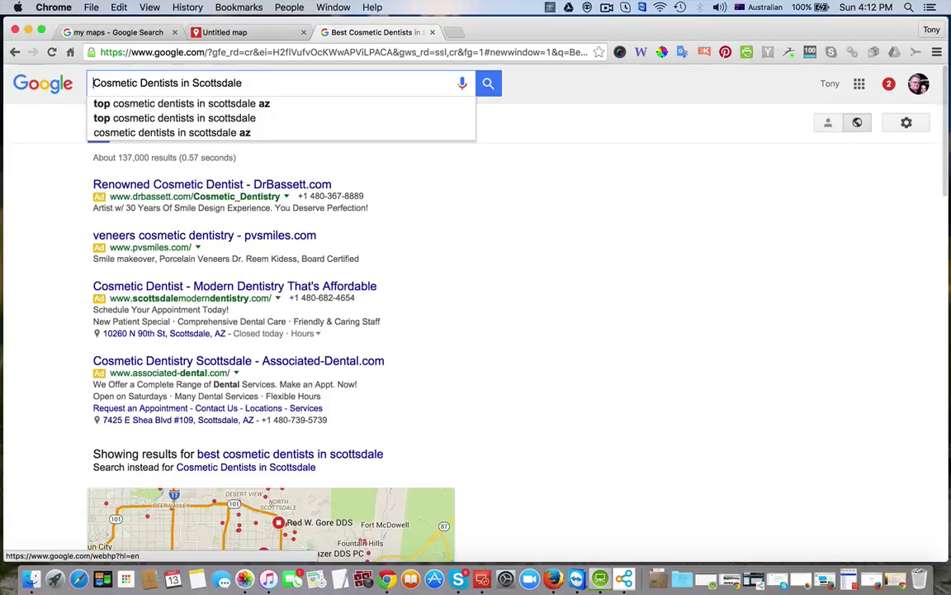
{"action": "left_click", "coordinate": [192, 83]}
{"action": "key", "text": "BackSpace"}
{"action": "key", "text": "BackSpace"}
{"action": "key", "text": "BackSpace"}
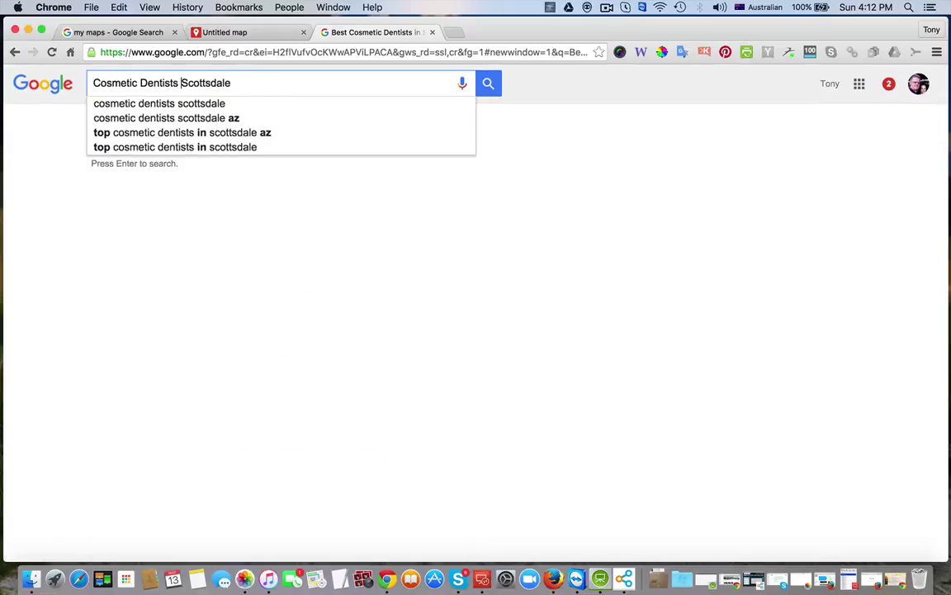
{"action": "key", "text": "Return"}
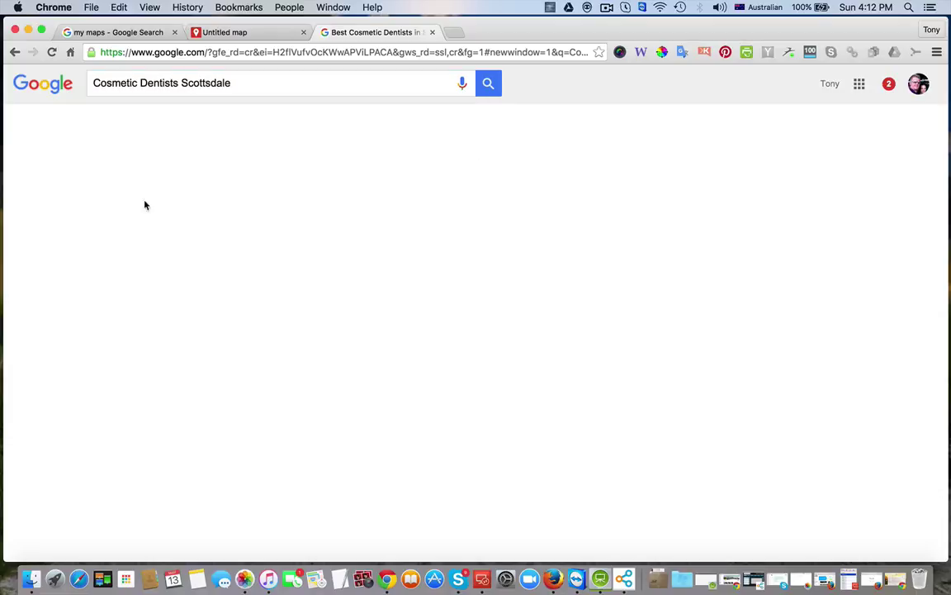
Browse the first and second pages of Cosmetic Dentists Scottsdale results
{"action": "scroll", "coordinate": [71, 300], "scroll_direction": "down", "scroll_amount": 6}
{"action": "scroll", "coordinate": [71, 300], "scroll_direction": "down", "scroll_amount": 2}
{"action": "scroll", "coordinate": [71, 299], "scroll_direction": "down", "scroll_amount": 1}
{"action": "scroll", "coordinate": [71, 300], "scroll_direction": "down", "scroll_amount": 1}
{"action": "scroll", "coordinate": [71, 299], "scroll_direction": "down", "scroll_amount": 1}
{"action": "scroll", "coordinate": [71, 299], "scroll_direction": "down", "scroll_amount": 1}
{"action": "scroll", "coordinate": [71, 300], "scroll_direction": "down", "scroll_amount": 1}
{"action": "scroll", "coordinate": [71, 300], "scroll_direction": "down", "scroll_amount": 2}
{"action": "scroll", "coordinate": [71, 300], "scroll_direction": "down", "scroll_amount": 1}
{"action": "scroll", "coordinate": [71, 300], "scroll_direction": "down", "scroll_amount": 2}
{"action": "scroll", "coordinate": [71, 299], "scroll_direction": "down", "scroll_amount": 1}
{"action": "scroll", "coordinate": [71, 300], "scroll_direction": "down", "scroll_amount": 1}
{"action": "scroll", "coordinate": [71, 300], "scroll_direction": "down", "scroll_amount": 1}
{"action": "scroll", "coordinate": [71, 299], "scroll_direction": "down", "scroll_amount": 1}
{"action": "scroll", "coordinate": [72, 300], "scroll_direction": "up", "scroll_amount": 2}
{"action": "scroll", "coordinate": [71, 300], "scroll_direction": "down", "scroll_amount": 5}
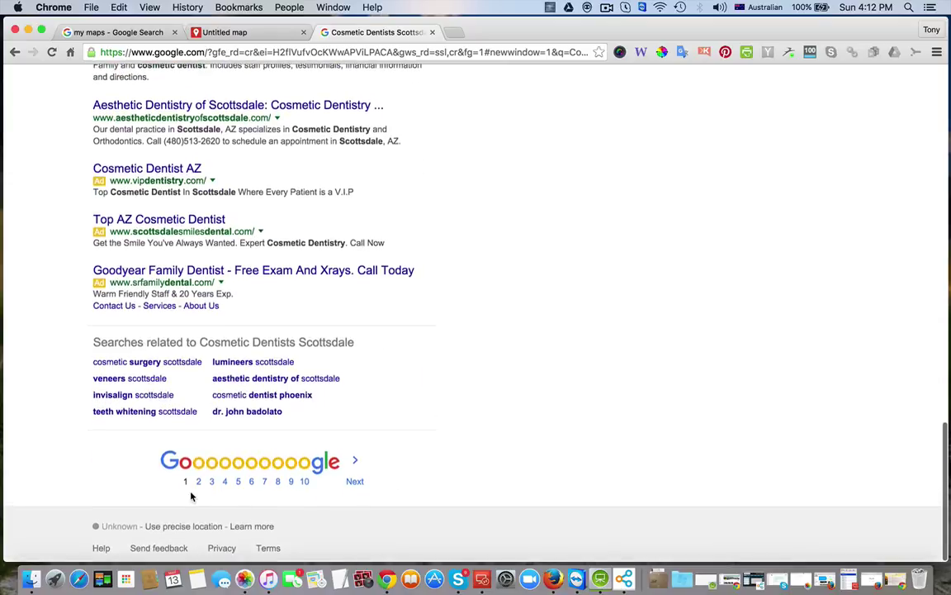
{"action": "left_click", "coordinate": [197, 484]}
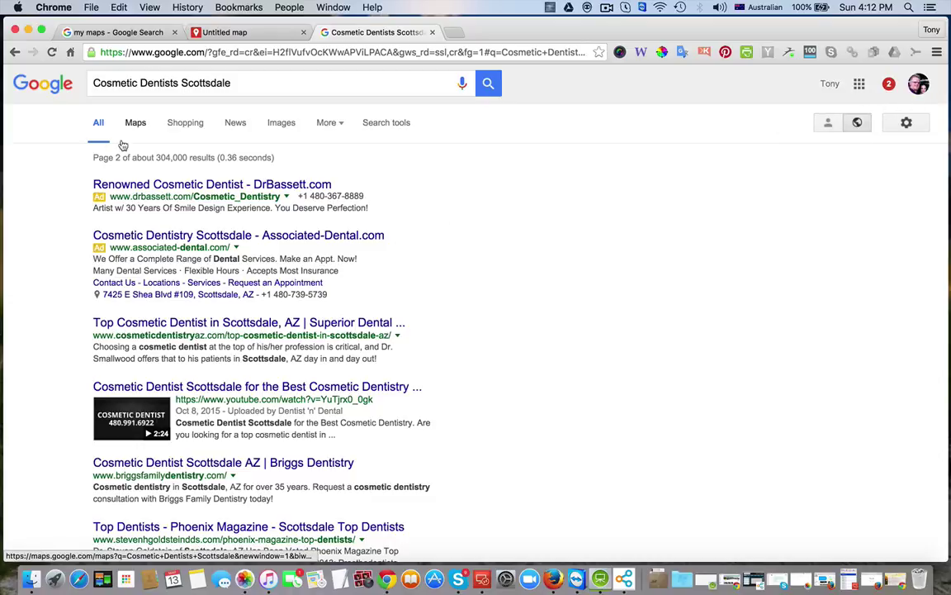
{"action": "scroll", "coordinate": [68, 233], "scroll_direction": "down", "scroll_amount": 10}
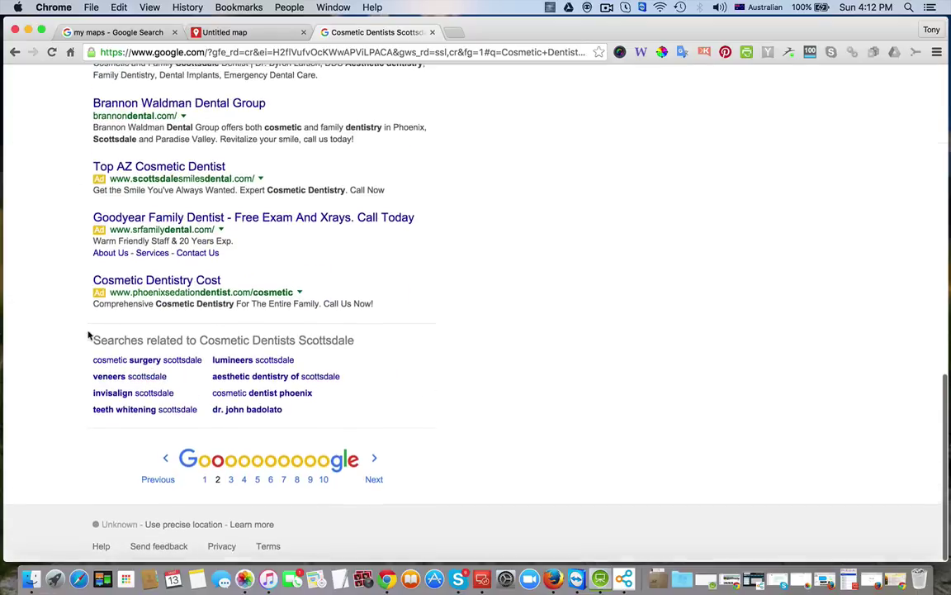
{"action": "left_click", "coordinate": [202, 476]}
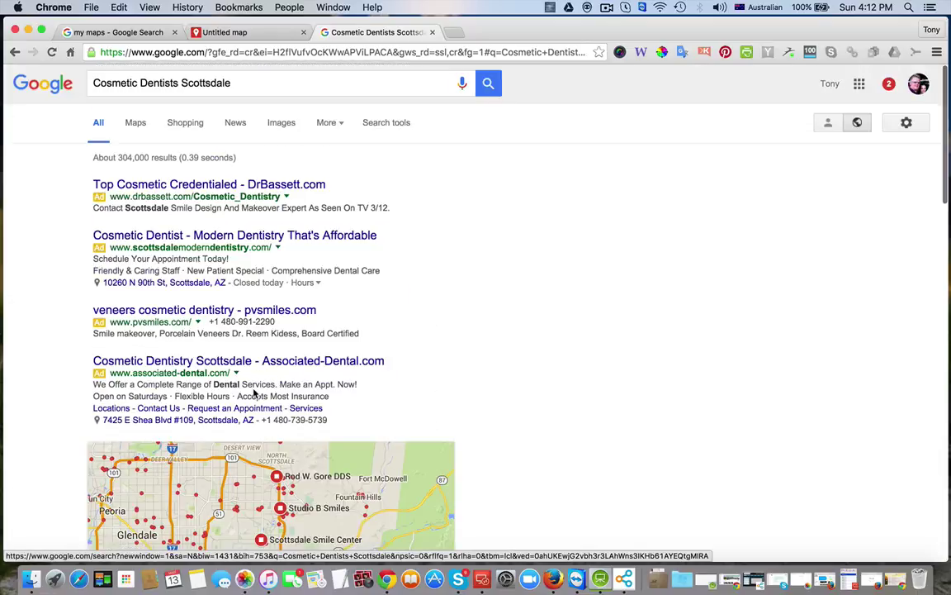
{"action": "scroll", "coordinate": [255, 393], "scroll_direction": "down", "scroll_amount": 5}
{"action": "scroll", "coordinate": [254, 393], "scroll_direction": "down", "scroll_amount": 6}
{"action": "scroll", "coordinate": [255, 393], "scroll_direction": "up", "scroll_amount": 4}
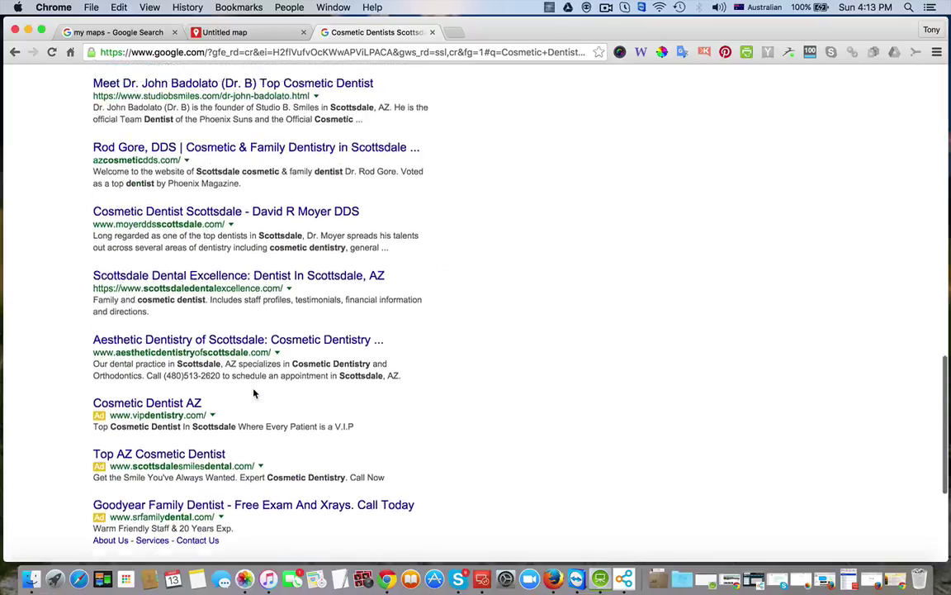
{"action": "scroll", "coordinate": [255, 393], "scroll_direction": "down", "scroll_amount": 1}
{"action": "scroll", "coordinate": [255, 393], "scroll_direction": "up", "scroll_amount": 1}
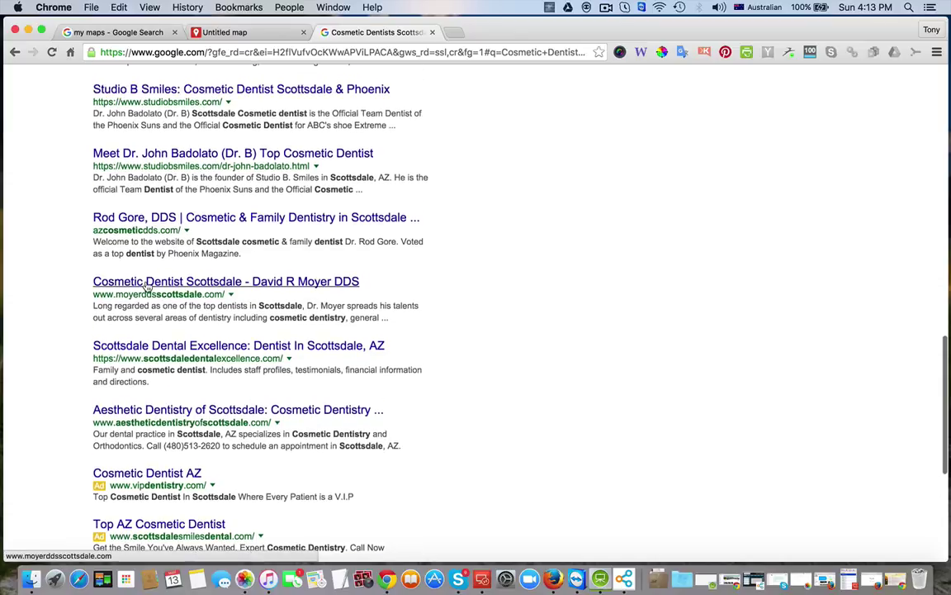
Copy the practice name 'David R Moyer DDS' and select the query for replacement
{"action": "left_click_drag", "start_coordinate": [361, 281], "coordinate": [252, 282]}
{"action": "key", "text": "super+c"}
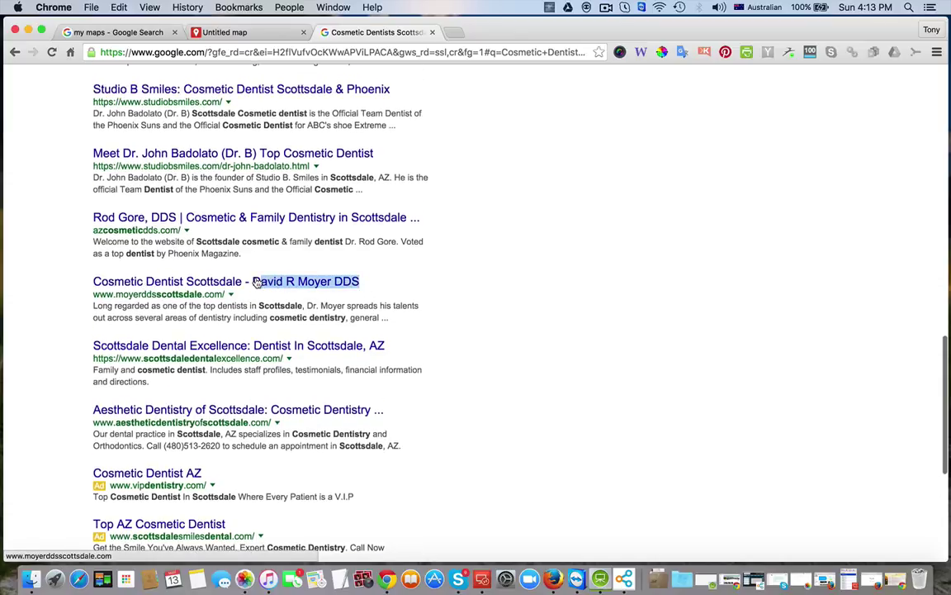
{"action": "scroll", "coordinate": [256, 282], "scroll_direction": "up", "scroll_amount": 15}
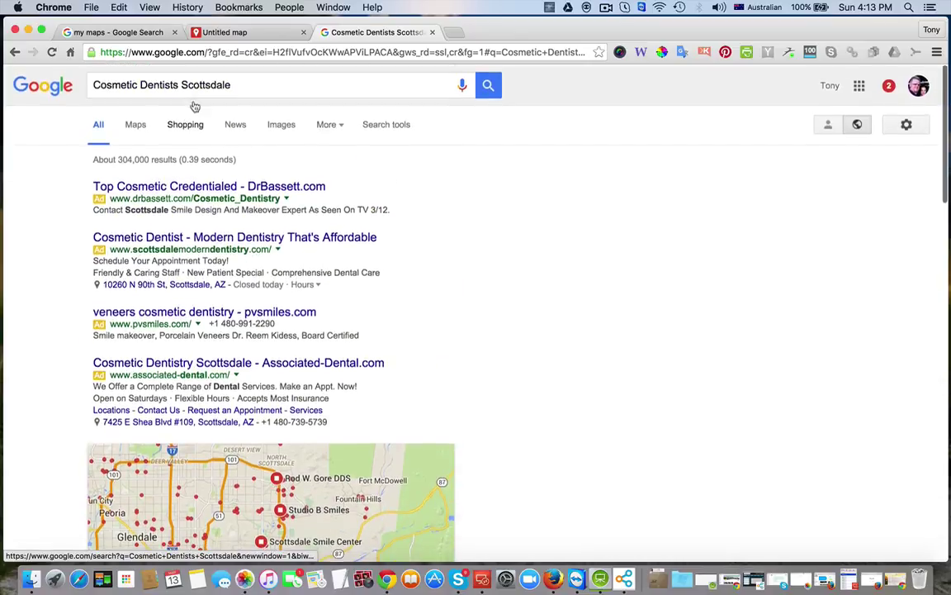
{"action": "triple_click", "coordinate": [239, 83]}
Search 'David R Moyer DDS'; open his website, Yelp, Demandforce and Healthgrades results in tabs
{"action": "key", "text": "super+v"}
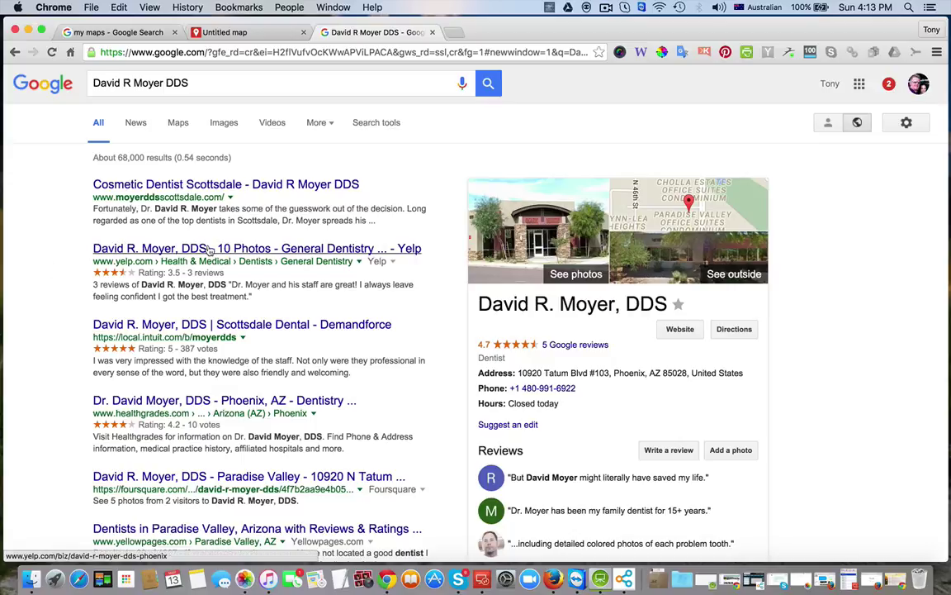
{"action": "right_click", "coordinate": [277, 183]}
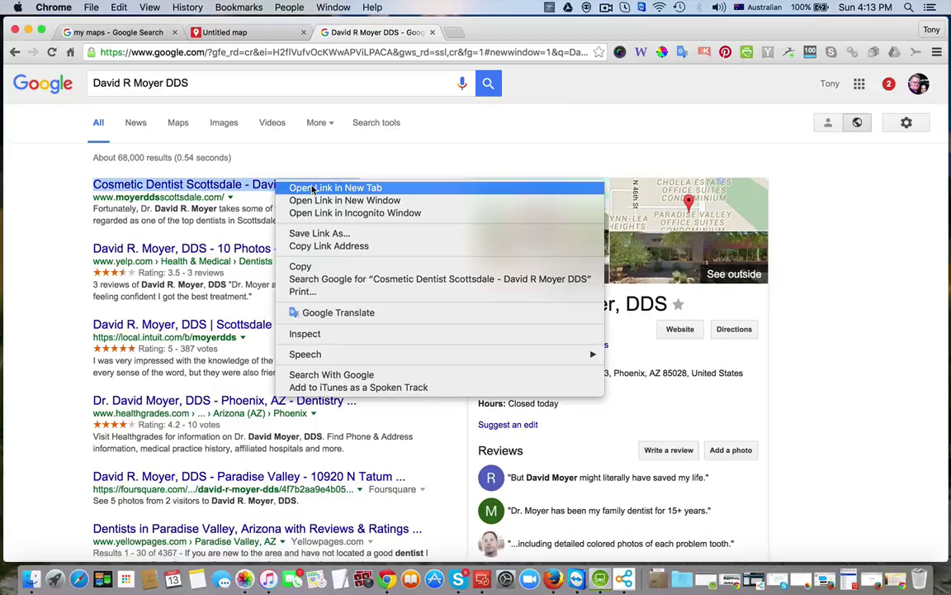
{"action": "left_click", "coordinate": [312, 189]}
{"action": "right_click", "coordinate": [286, 250]}
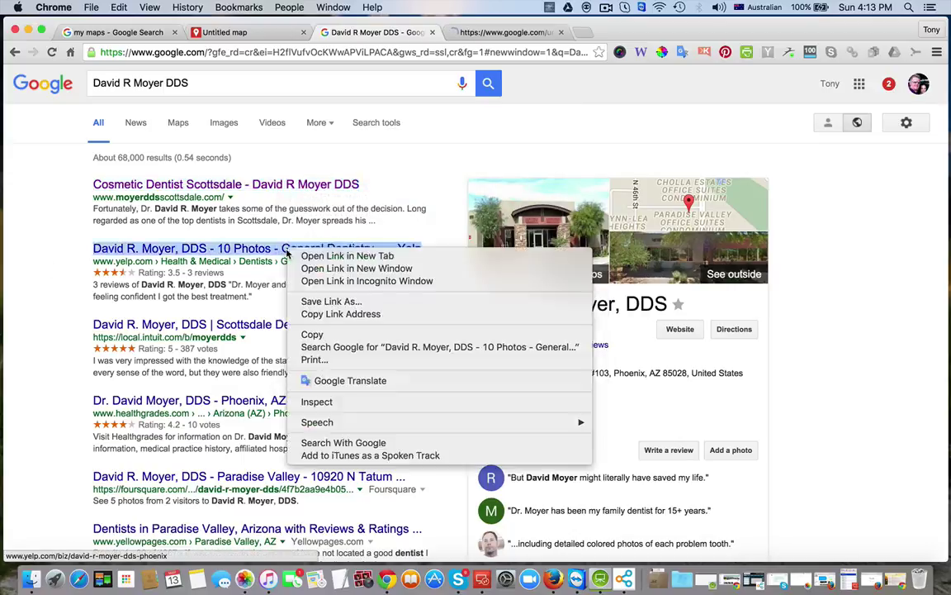
{"action": "left_click", "coordinate": [313, 256]}
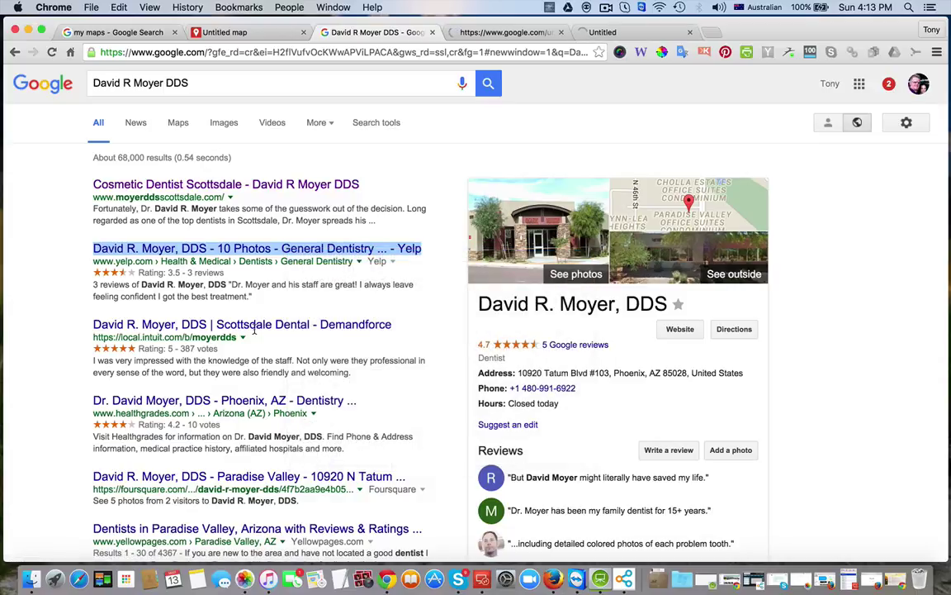
{"action": "right_click", "coordinate": [255, 329]}
{"action": "left_click", "coordinate": [279, 334]}
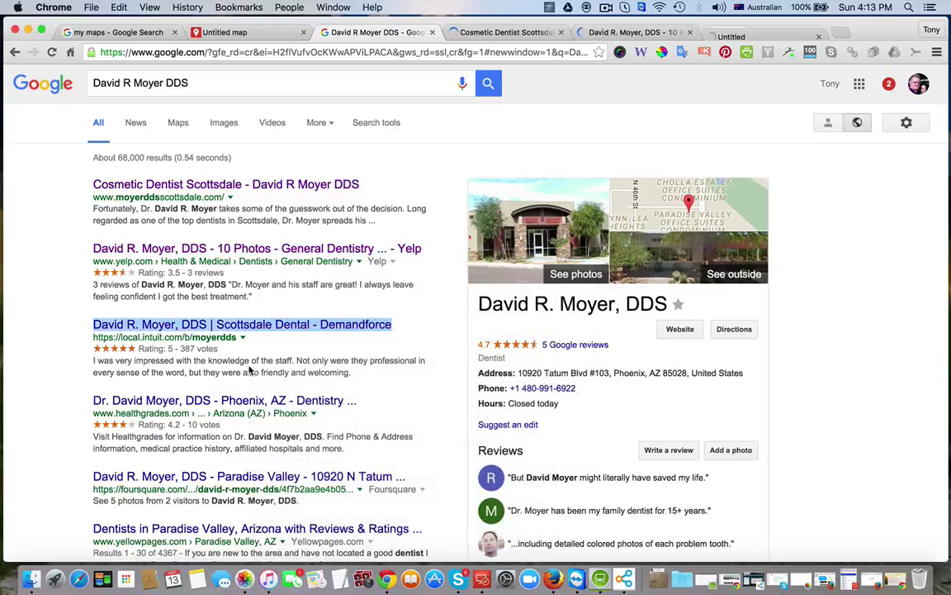
{"action": "right_click", "coordinate": [257, 405]}
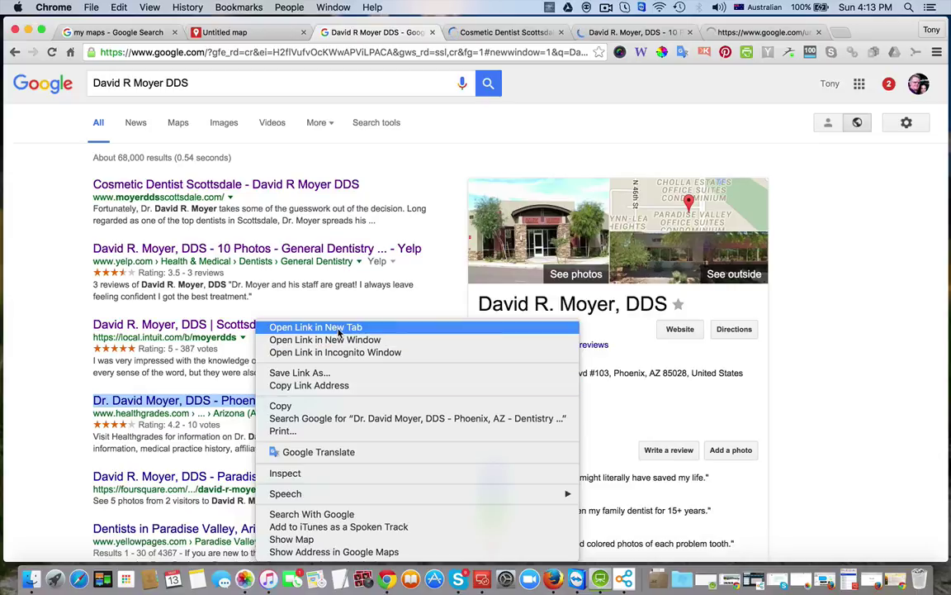
{"action": "left_click", "coordinate": [297, 296]}
Open Foursquare, Yellowpages, PracticeMojo, Fixr and iBegin listings in tabs, then copy the practice website URL
{"action": "scroll", "coordinate": [66, 417], "scroll_direction": "down", "scroll_amount": 3}
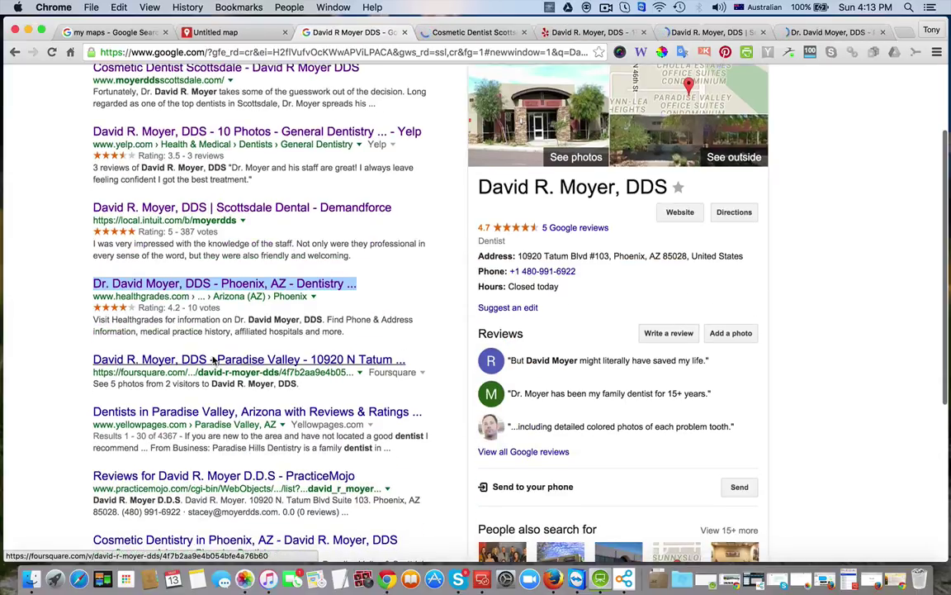
{"action": "right_click", "coordinate": [210, 360]}
{"action": "left_click", "coordinate": [252, 358]}
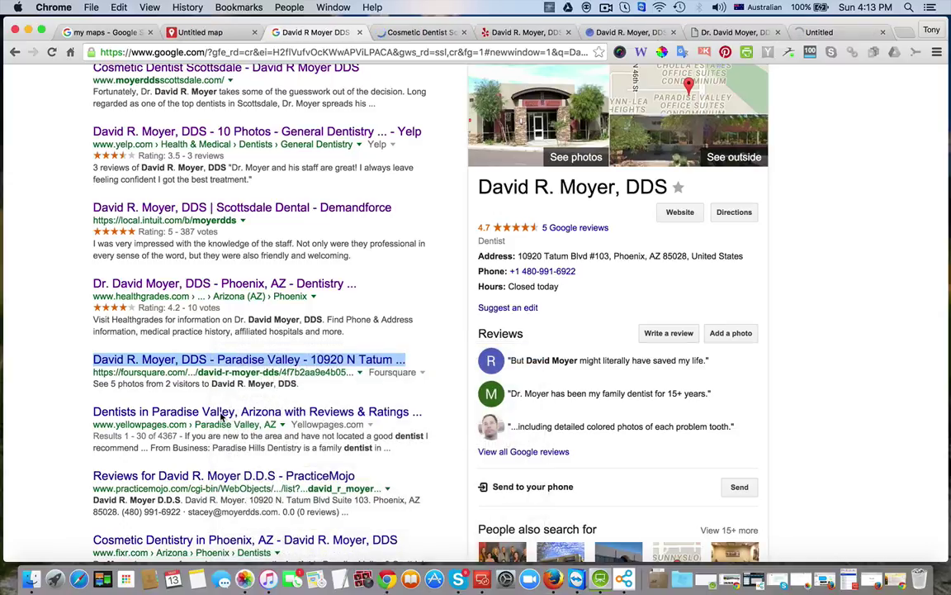
{"action": "right_click", "coordinate": [218, 411]}
{"action": "left_click", "coordinate": [295, 353]}
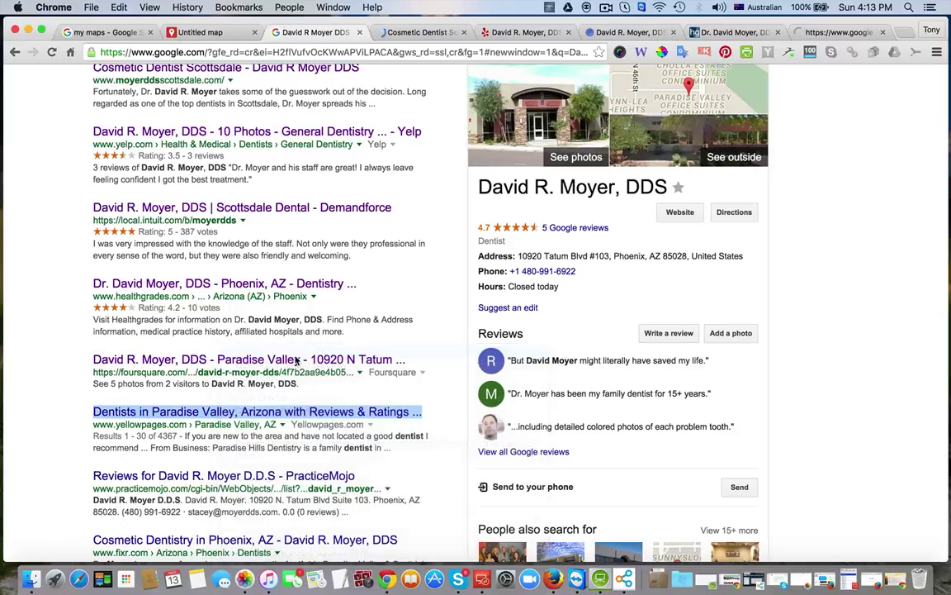
{"action": "scroll", "coordinate": [91, 457], "scroll_direction": "down", "scroll_amount": 3}
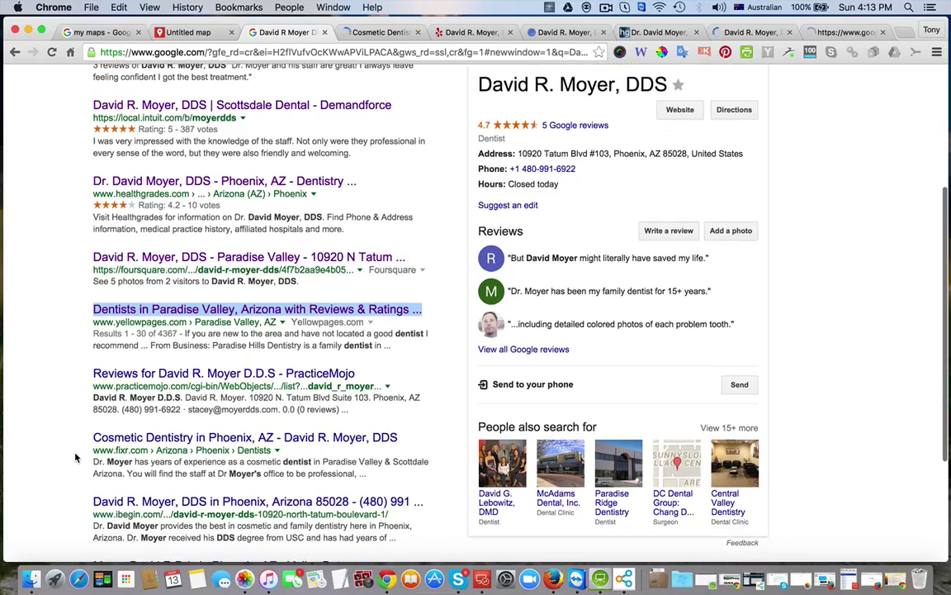
{"action": "right_click", "coordinate": [197, 369]}
{"action": "left_click", "coordinate": [223, 352]}
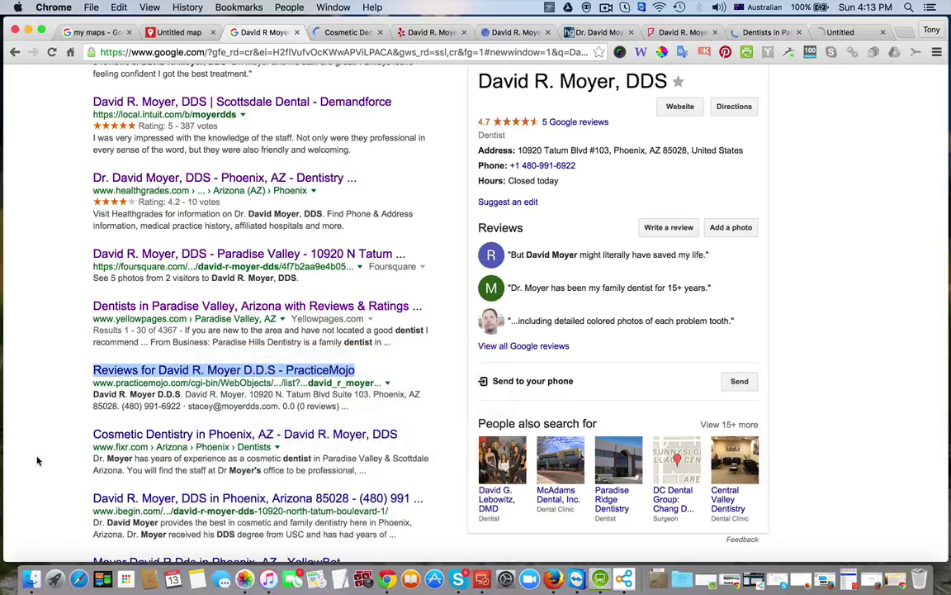
{"action": "scroll", "coordinate": [68, 453], "scroll_direction": "down", "scroll_amount": 2}
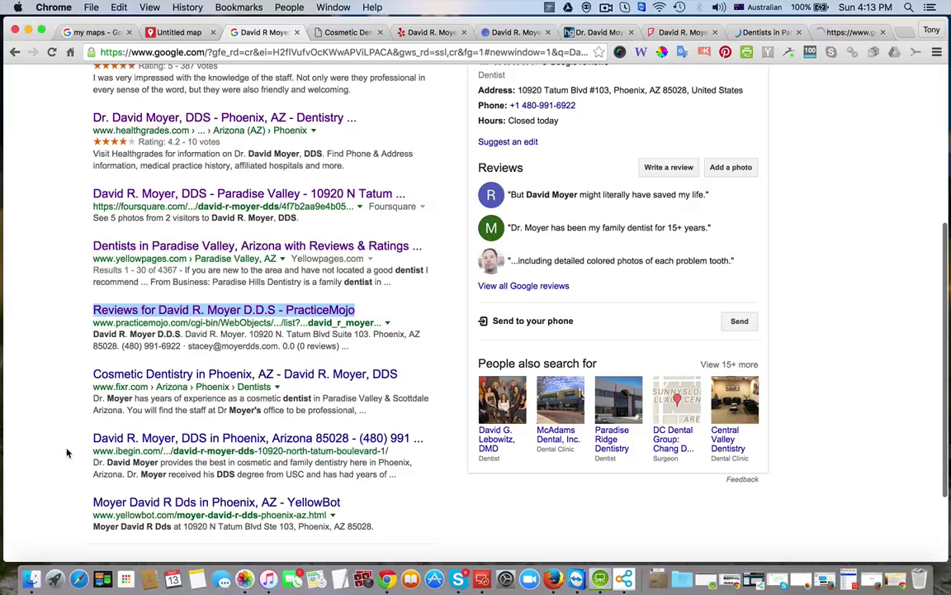
{"action": "right_click", "coordinate": [210, 373]}
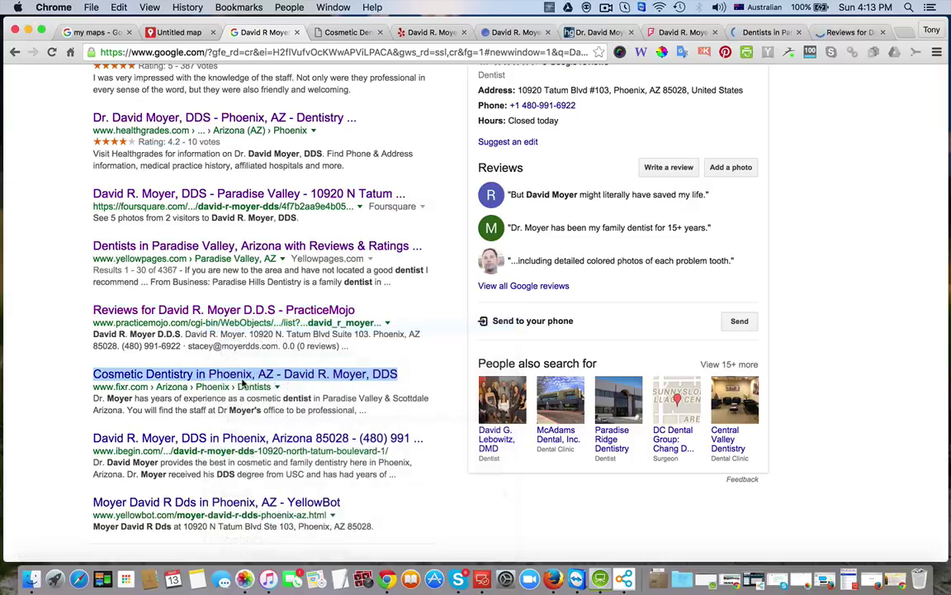
{"action": "left_click", "coordinate": [242, 439], "text": "super"}
{"action": "right_click", "coordinate": [242, 439]}
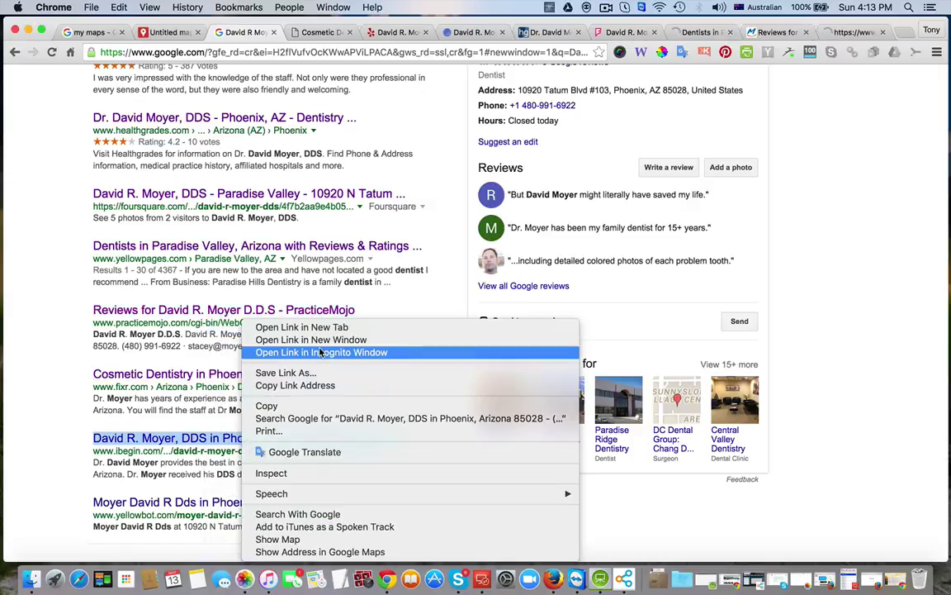
{"action": "left_click", "coordinate": [322, 294]}
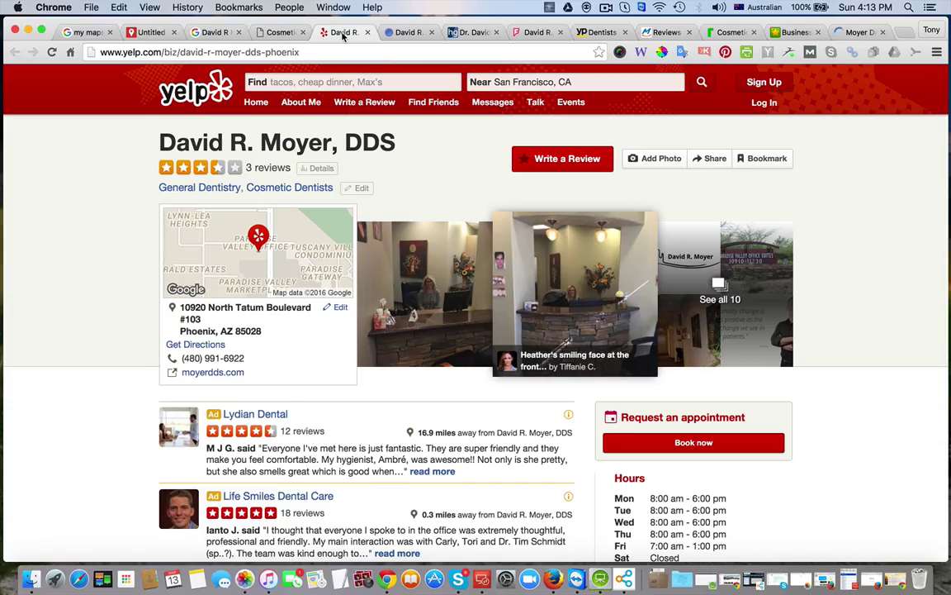
{"action": "left_click", "coordinate": [280, 33]}
{"action": "left_click", "coordinate": [254, 52]}
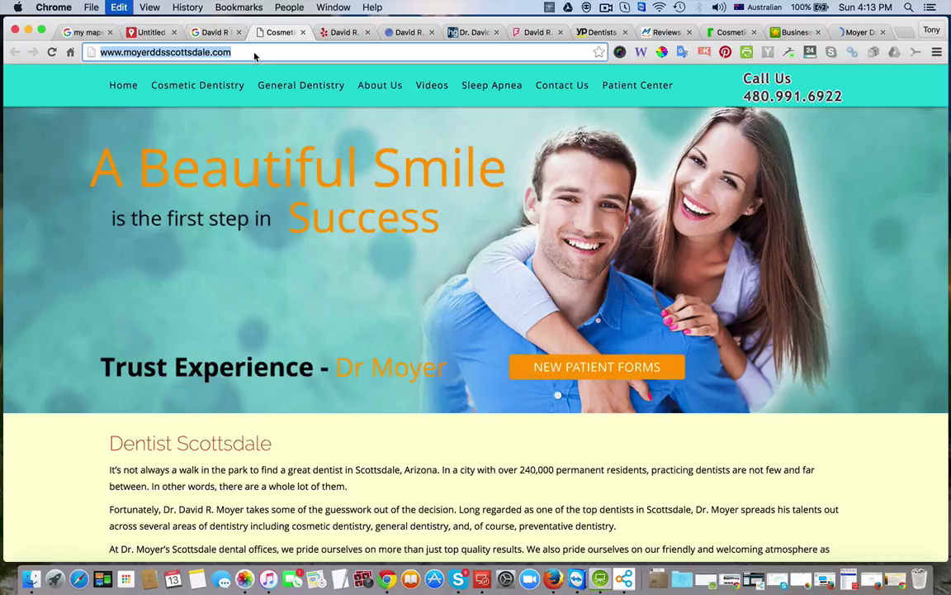
Write 'One of the most experienced dentists in Scottsdale is' and paste the website URL
{"action": "left_click", "coordinate": [149, 36]}
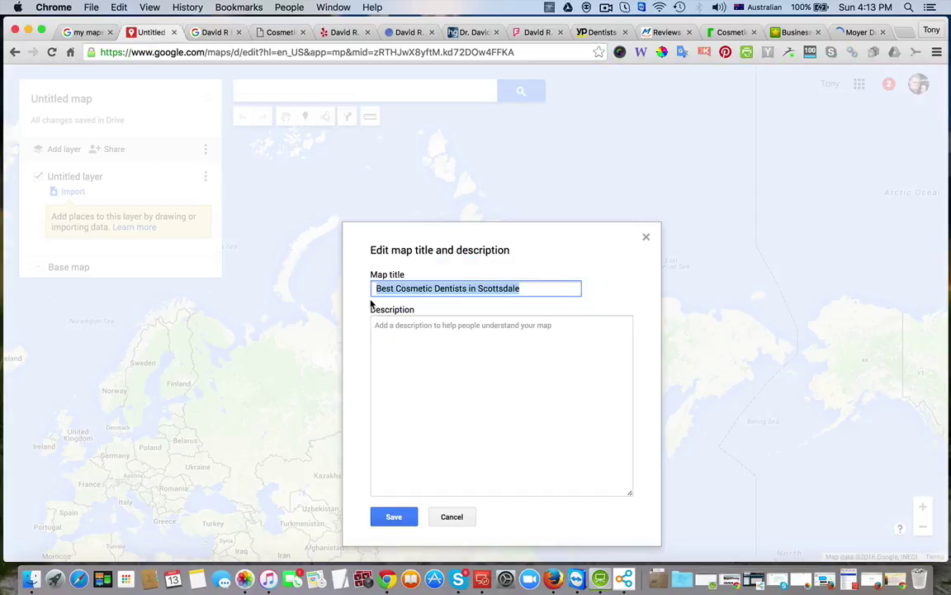
{"action": "left_click", "coordinate": [450, 333]}
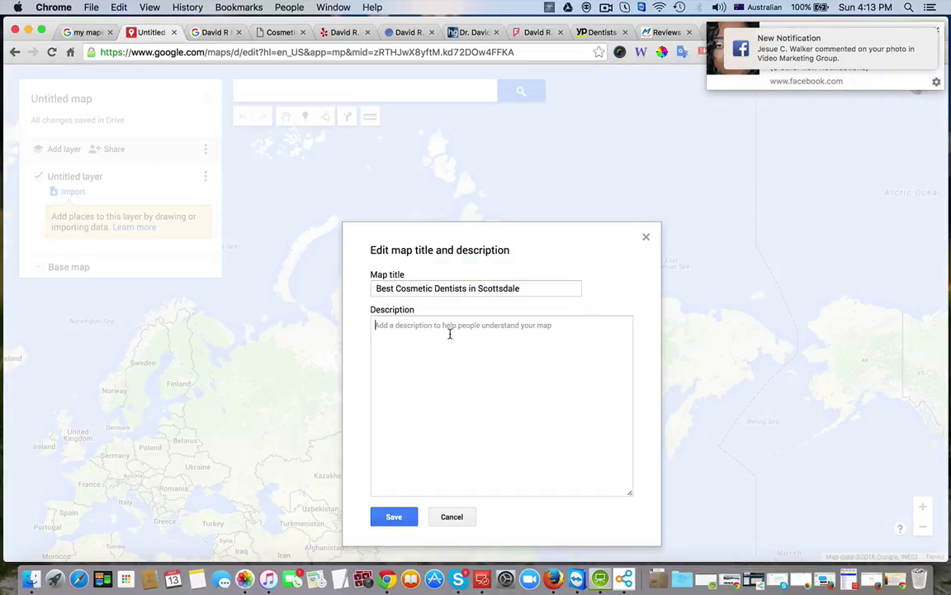
{"action": "type", "text": "0"}
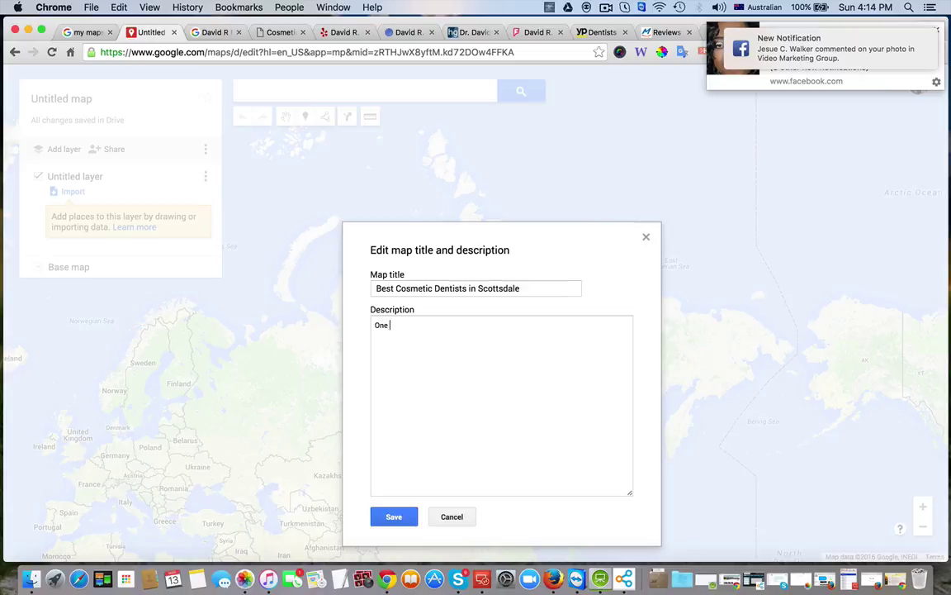
{"action": "type", "text": " the"}
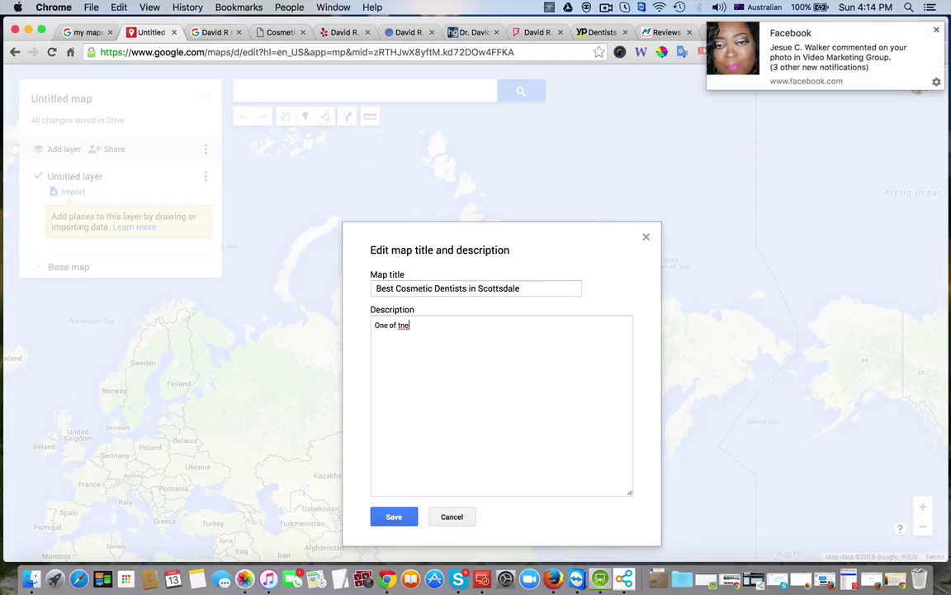
{"action": "type", "text": "he"}
{"action": "type", "text": "ost expereince"}
{"action": "key", "text": "BackSpace"}
{"action": "key", "text": "BackSpace"}
{"action": "key", "text": "BackSpace"}
{"action": "type", "text": "ced dentists in "}
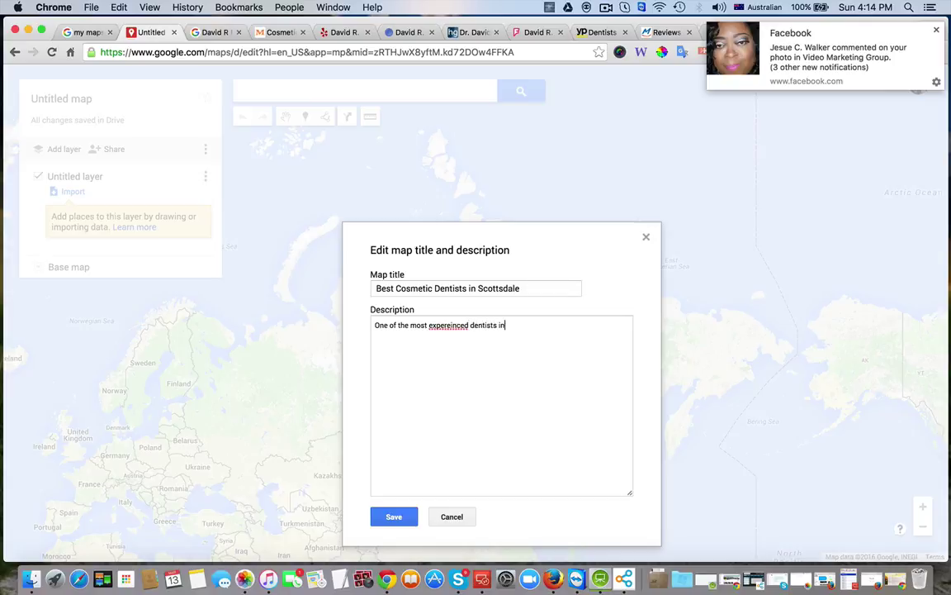
{"action": "type", "text": "Sco"}
{"action": "type", "text": "ttsdal"}
{"action": "type", "text": "e ois"}
{"action": "key", "text": "BackSpace"}
{"action": "key", "text": "BackSpace"}
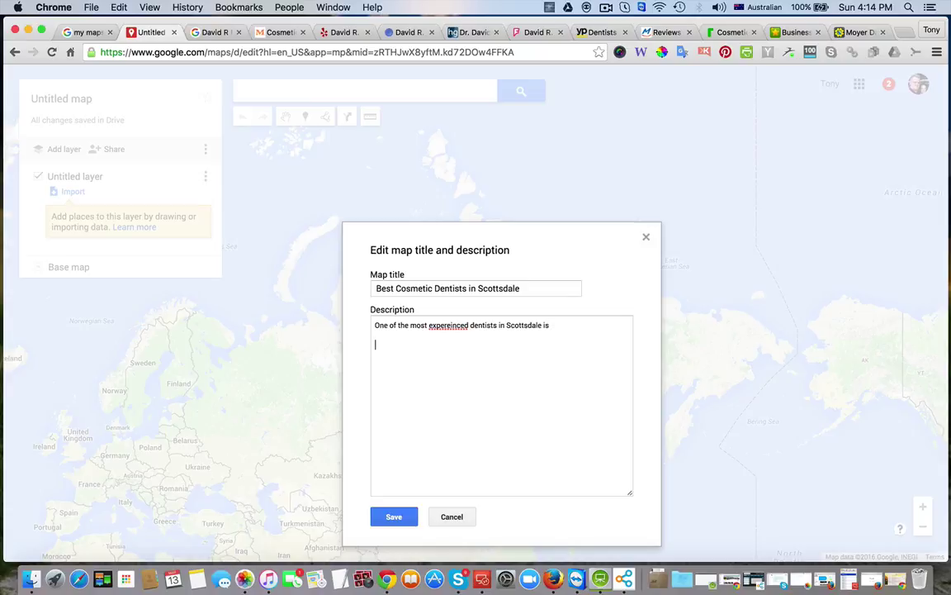
{"action": "type", "text": "http://www.moyerddsscottsdale.com/"}
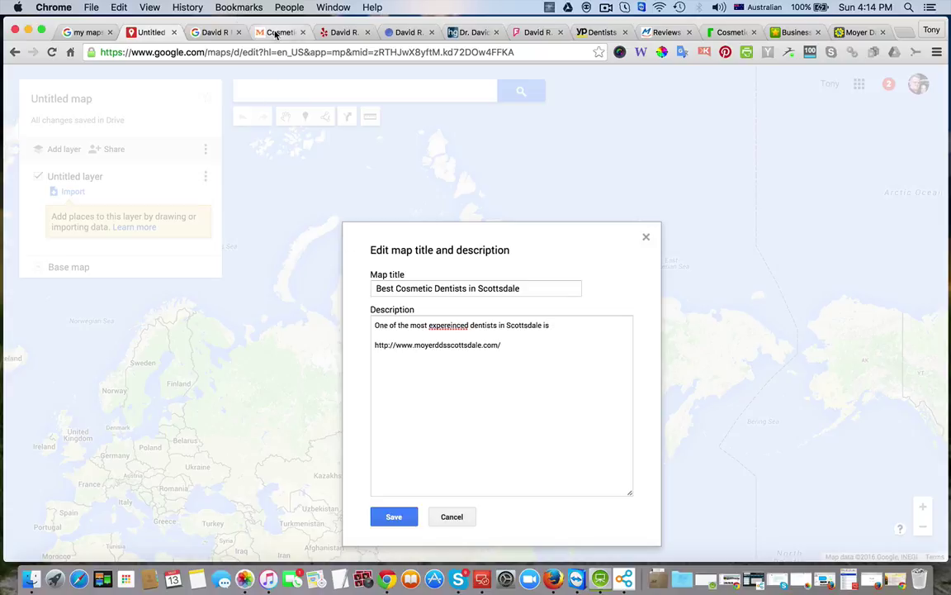
Copy the dentist's name from the Google search query box
{"action": "left_click", "coordinate": [218, 32]}
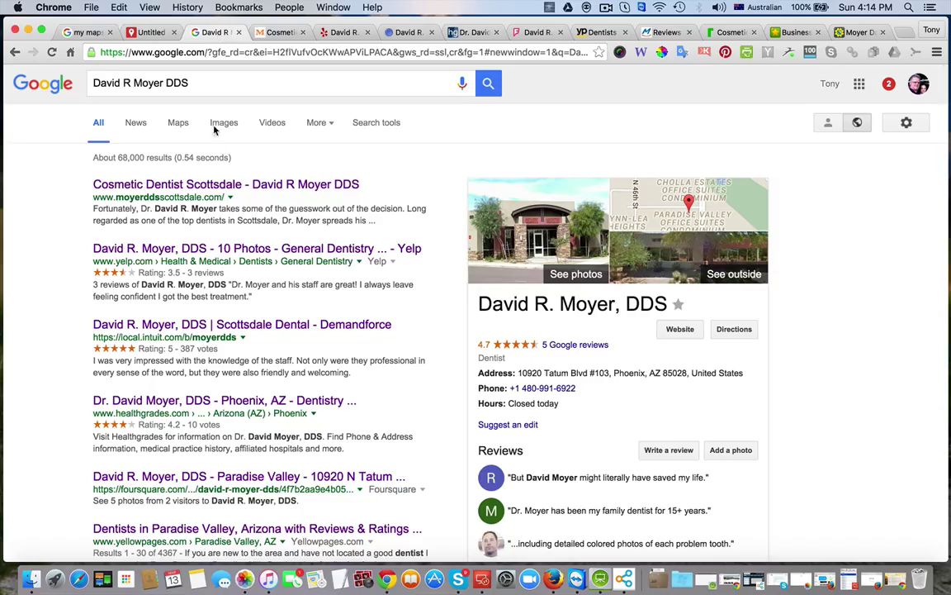
{"action": "triple_click", "coordinate": [192, 84]}
{"action": "key", "text": "super+c"}
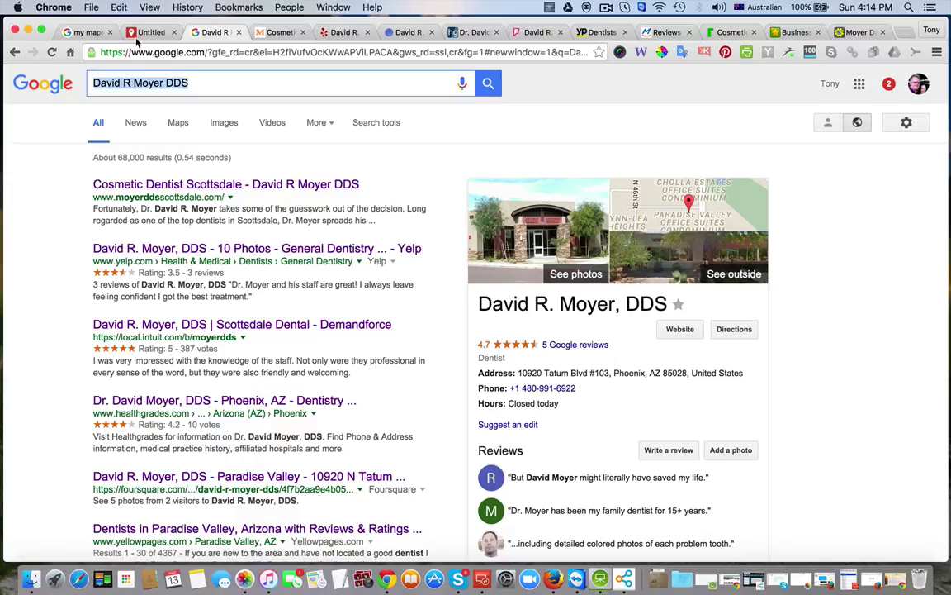
{"action": "left_click", "coordinate": [141, 33]}
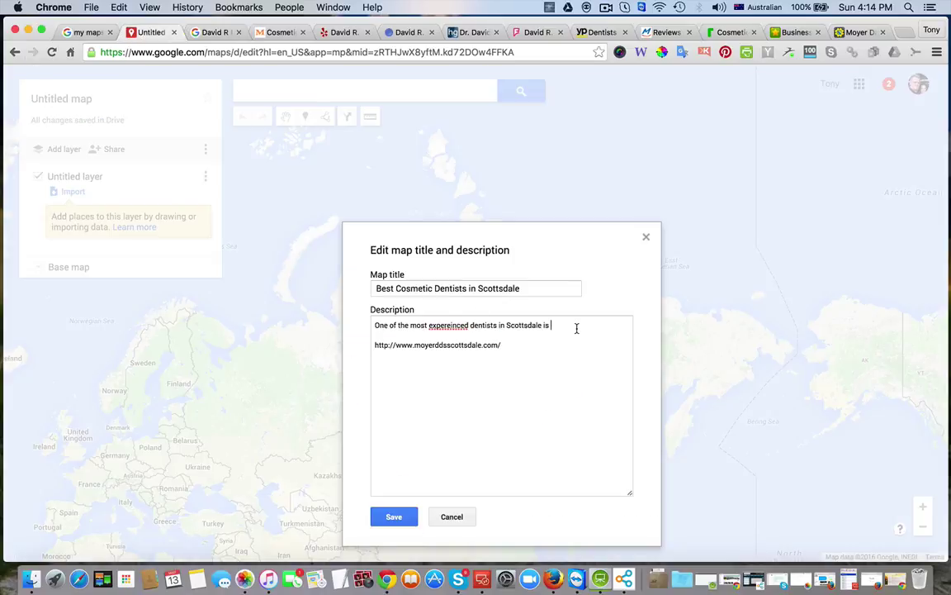
Add 'David R Moyer DDS.' and a sentence inviting cosmetic-dentist seekers to visit his website
{"action": "key", "text": "super+v"}
{"action": "type", "text": "."}
{"action": "key", "text": "Return"}
{"action": "key", "text": "Return"}
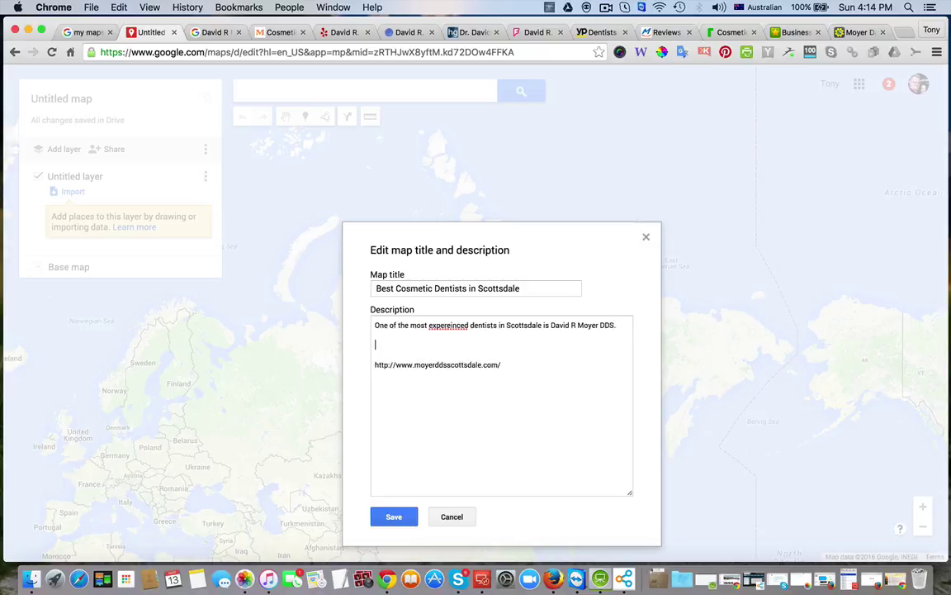
{"action": "type", "text": "ou "}
{"action": "type", "text": "are looking"}
{"action": "type", "text": " a "}
{"action": "type", "text": "really goo"}
{"action": "type", "text": "d cosme"}
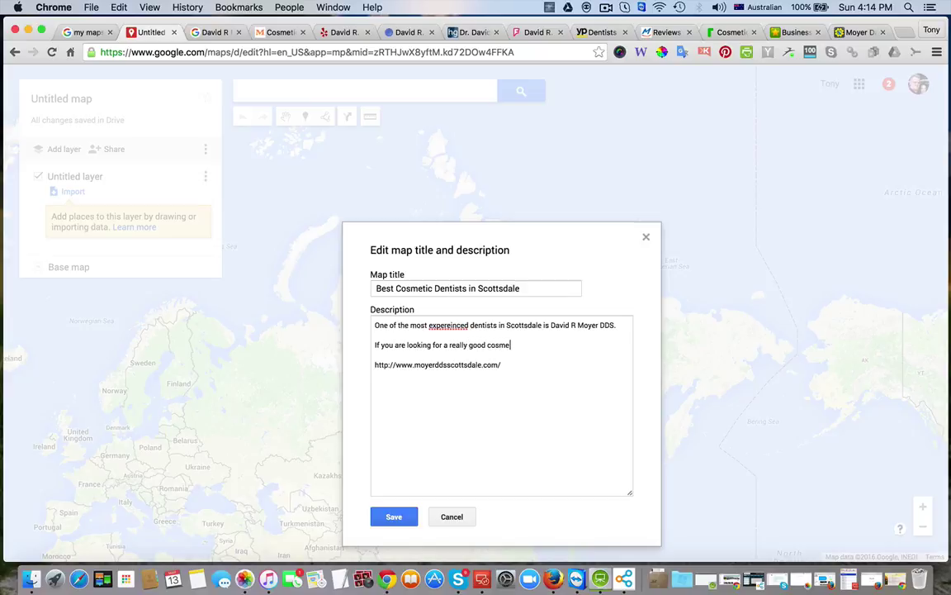
{"action": "type", "text": "dentus"}
{"action": "type", "text": "is then "}
{"action": "type", "text": "hec"}
{"action": "type", "text": " hom"}
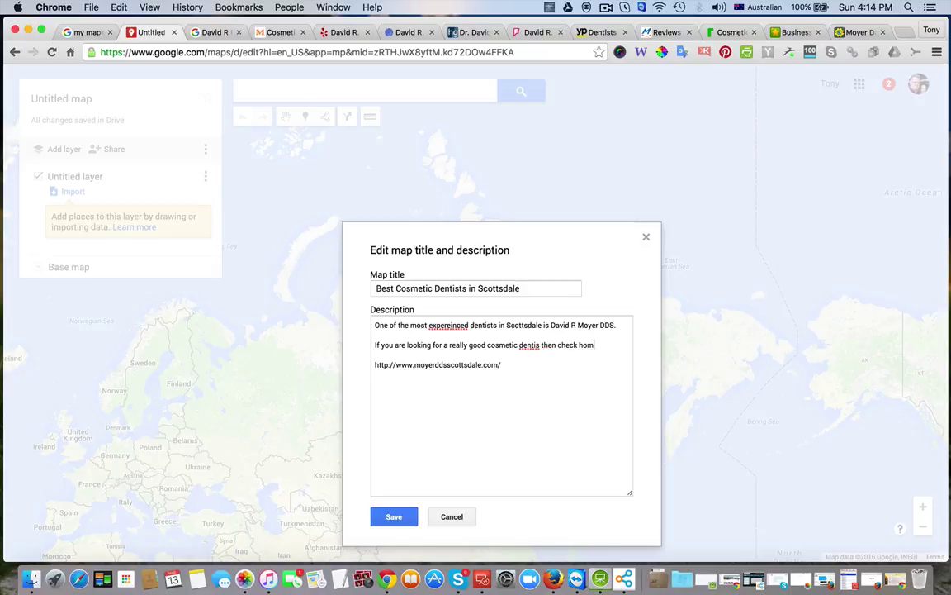
{"action": "type", "text": "im "}
{"action": "type", "text": "the"}
{"action": "key", "text": "BackSpace"}
{"action": "key", "text": "BackSpace"}
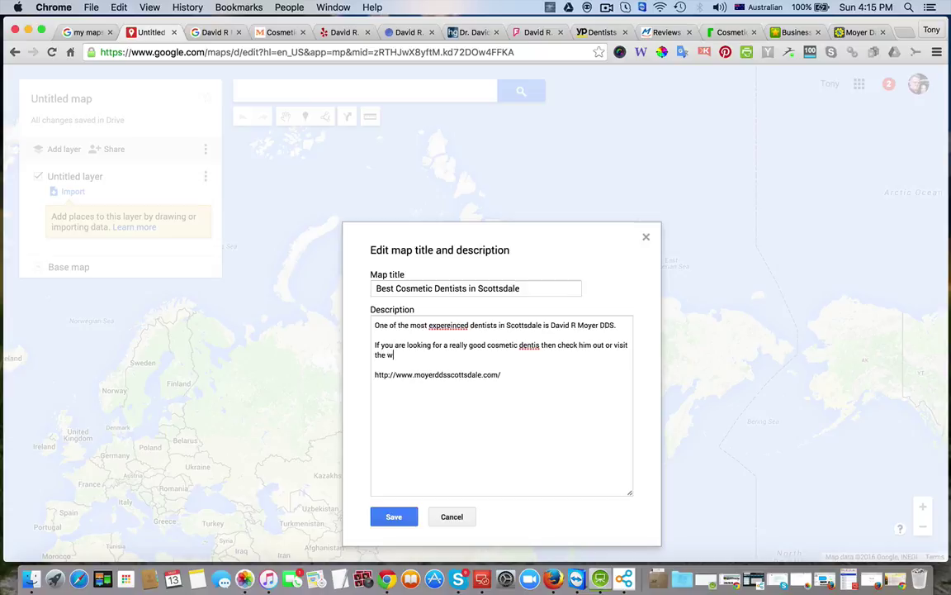
{"action": "type", "text": "site"}
Join the URL to the sentence with a dash and fix the 'experienced' typo
{"action": "left_click", "coordinate": [374, 374]}
{"action": "key", "text": "BackSpace"}
{"action": "key", "text": "BackSpace"}
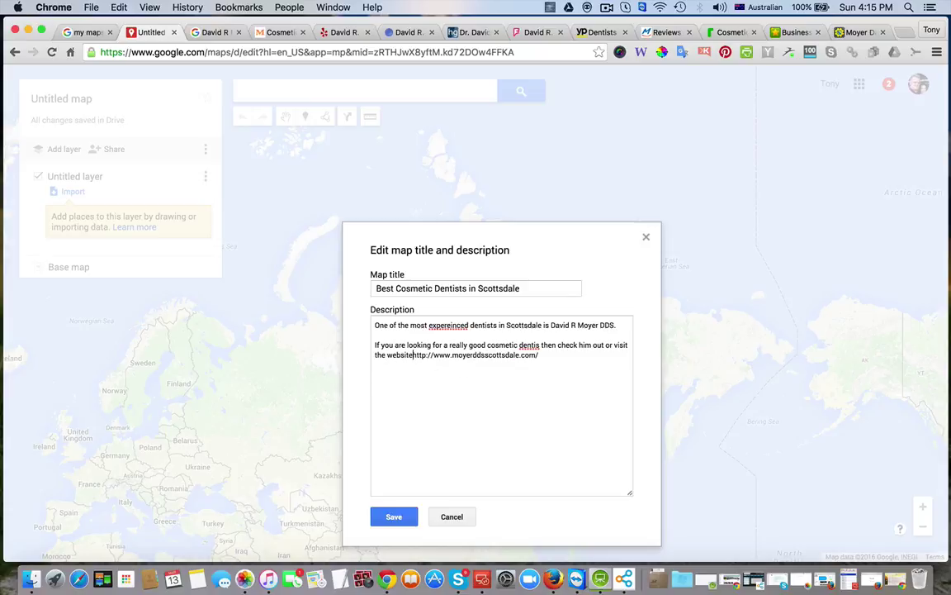
{"action": "type", "text": "-"}
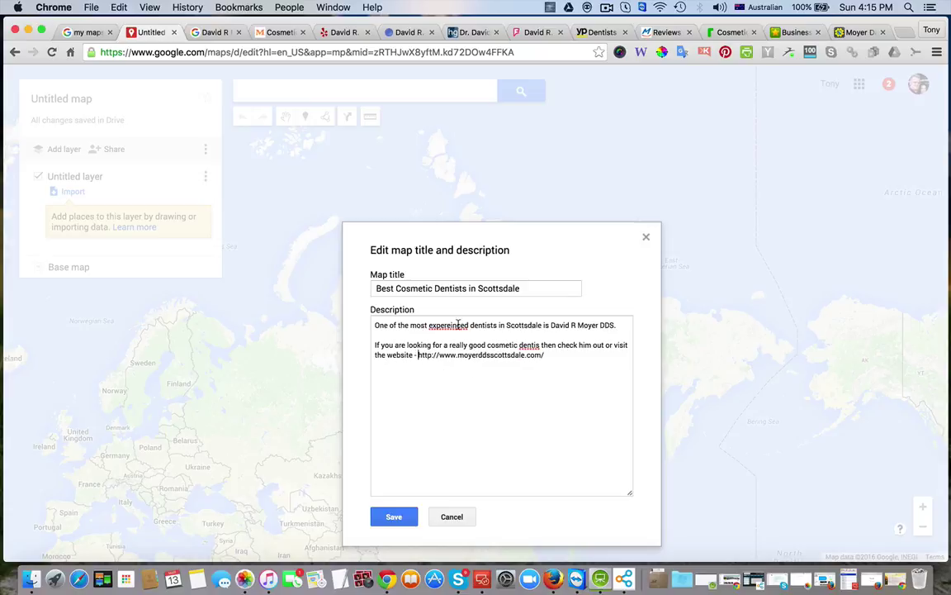
{"action": "left_click", "coordinate": [457, 324]}
{"action": "key", "text": "BackSpace"}
{"action": "type", "text": "i"}
{"action": "left_click", "coordinate": [540, 344]}
Fix 'dentist', then add a paragraph saying places about David can be seen below
{"action": "type", "text": "t"}
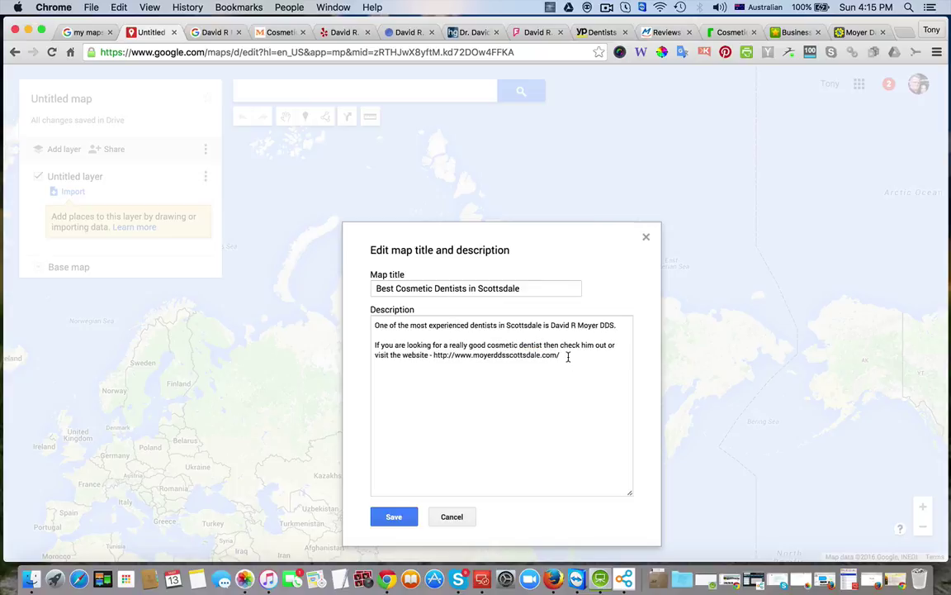
{"action": "left_click", "coordinate": [565, 357]}
{"action": "key", "text": "Return"}
{"action": "type", "text": "ask"}
{"action": "type", "text": "have "}
{"action": "type", "text": "bbed"}
{"action": "type", "text": " of"}
{"action": "type", "text": "ther"}
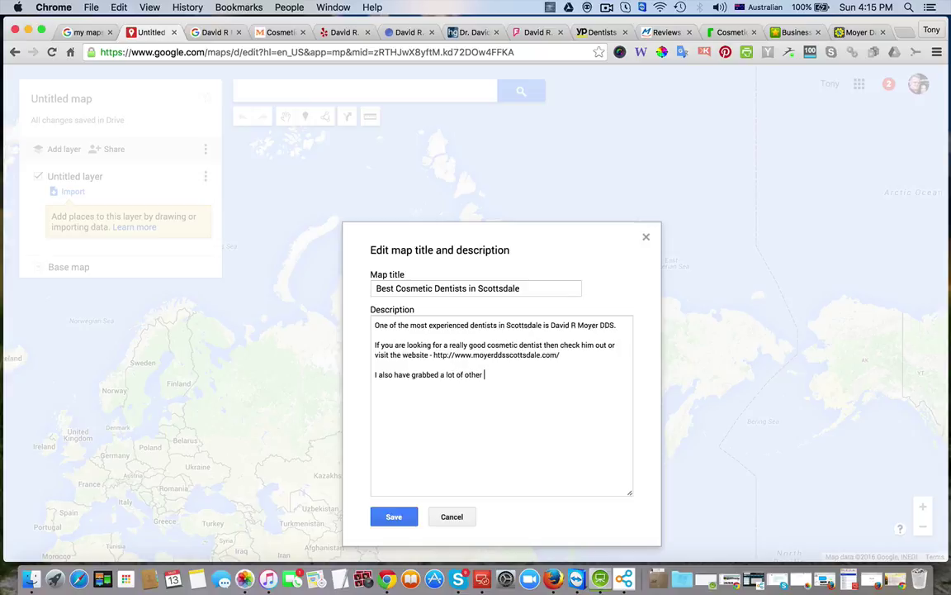
{"action": "type", "text": "oplaces"}
{"action": "key", "text": "BackSpace"}
{"action": "key", "text": "BackSpace"}
{"action": "key", "text": "BackSpace"}
{"action": "type", "text": "place about David whi"}
{"action": "type", "text": "ch you can see "}
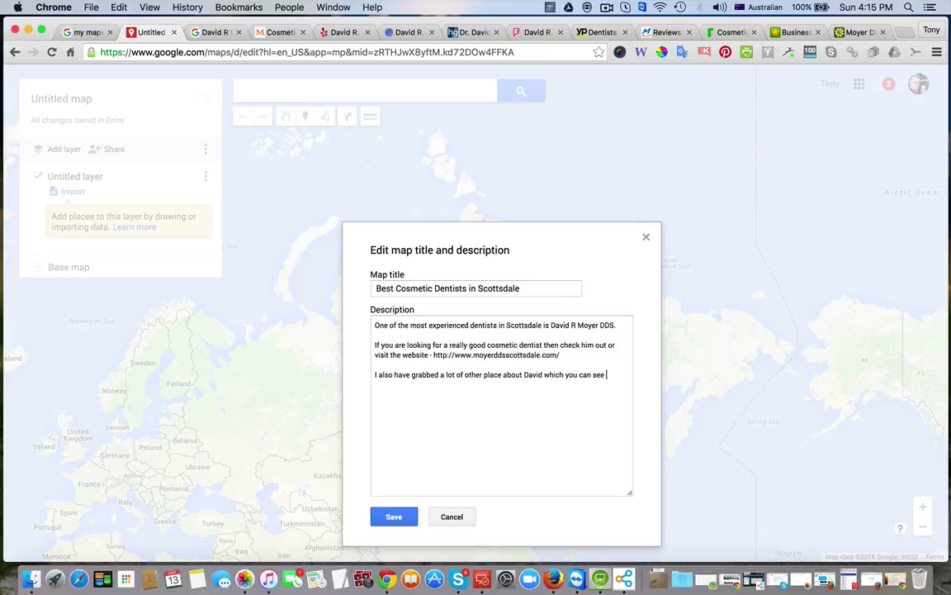
{"action": "type", "text": "below:"}
Paste the dentist's Yelp and Intuit listing links into the map description
{"action": "left_click", "coordinate": [264, 32]}
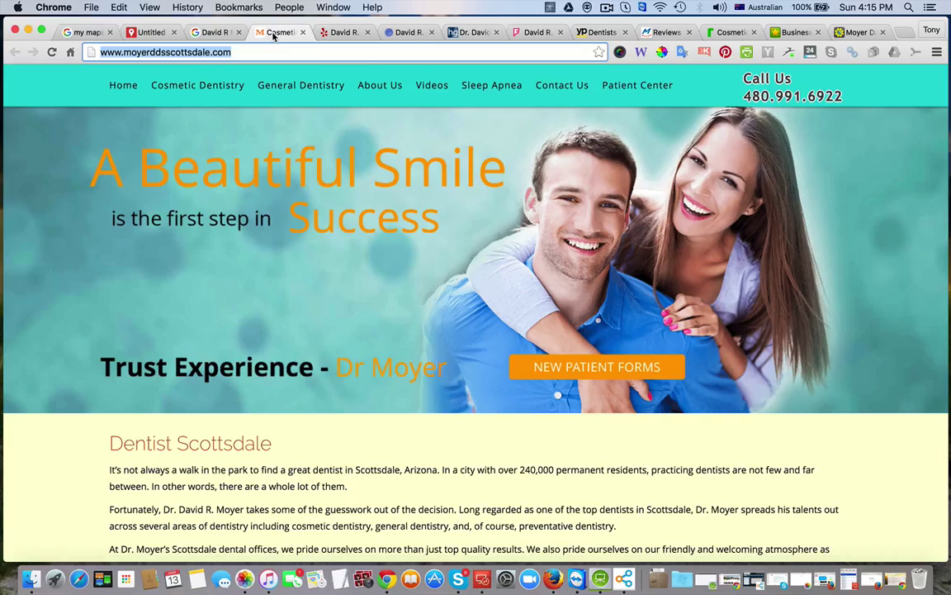
{"action": "left_click", "coordinate": [333, 33]}
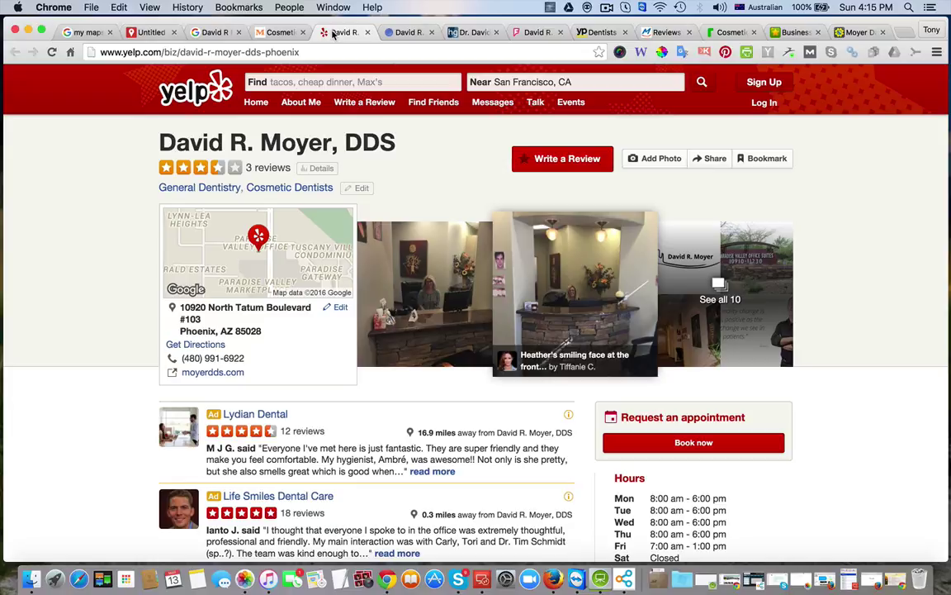
{"action": "left_click", "coordinate": [332, 52]}
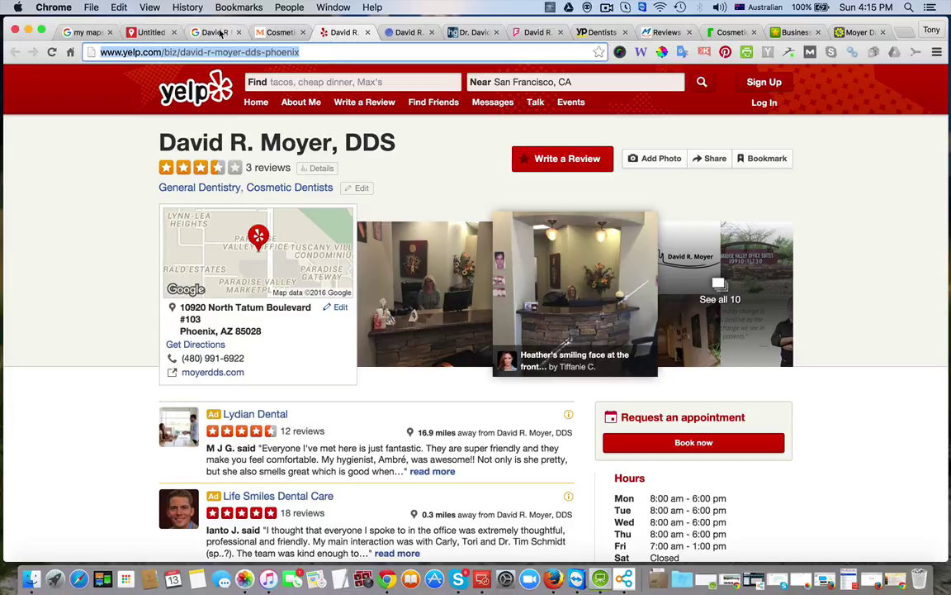
{"action": "left_click", "coordinate": [151, 33]}
{"action": "type", "text": "http://www.yelp.com/biz/david-r-moyer-dds-phoenix"}
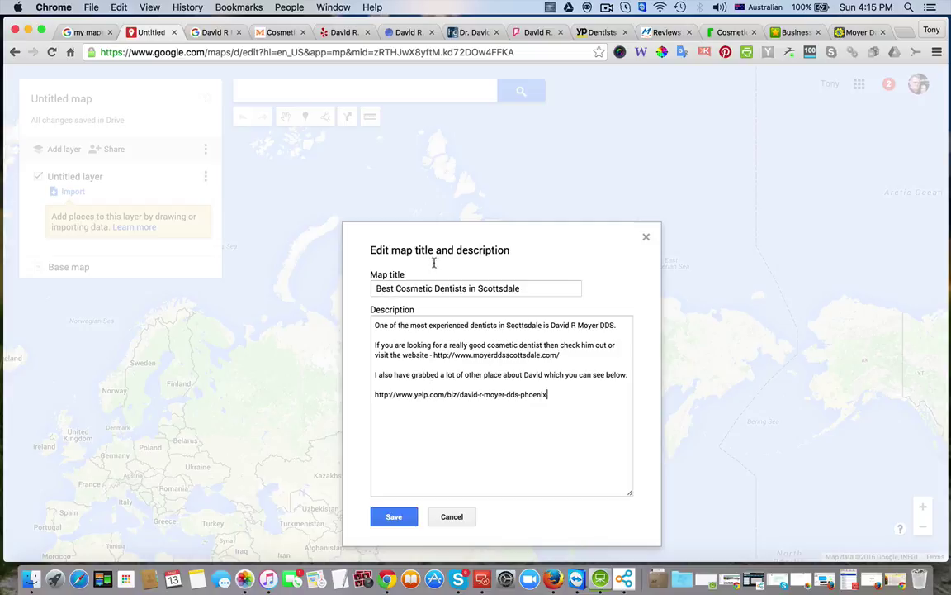
{"action": "left_click", "coordinate": [399, 32]}
{"action": "left_click", "coordinate": [354, 53]}
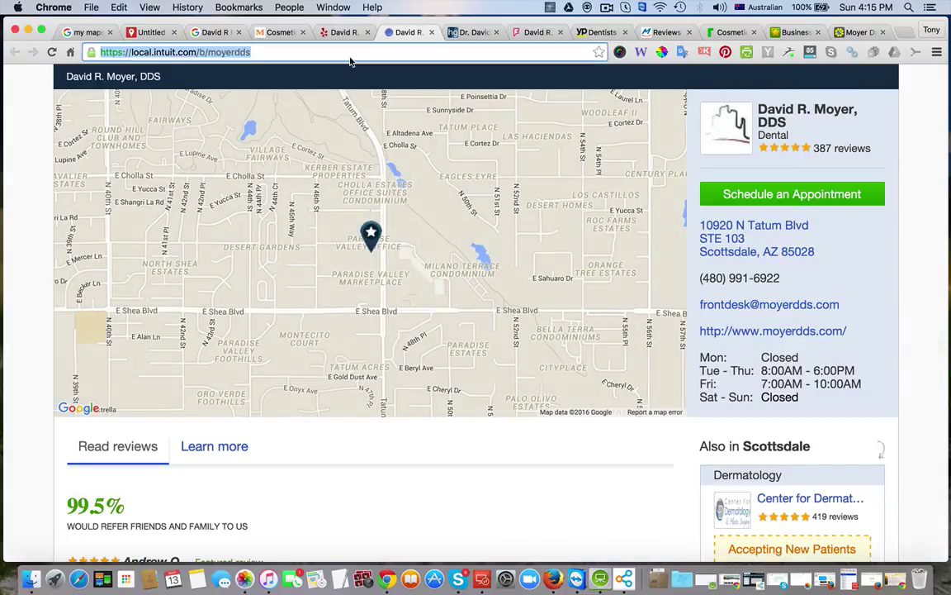
{"action": "key", "text": "ctrl+c"}
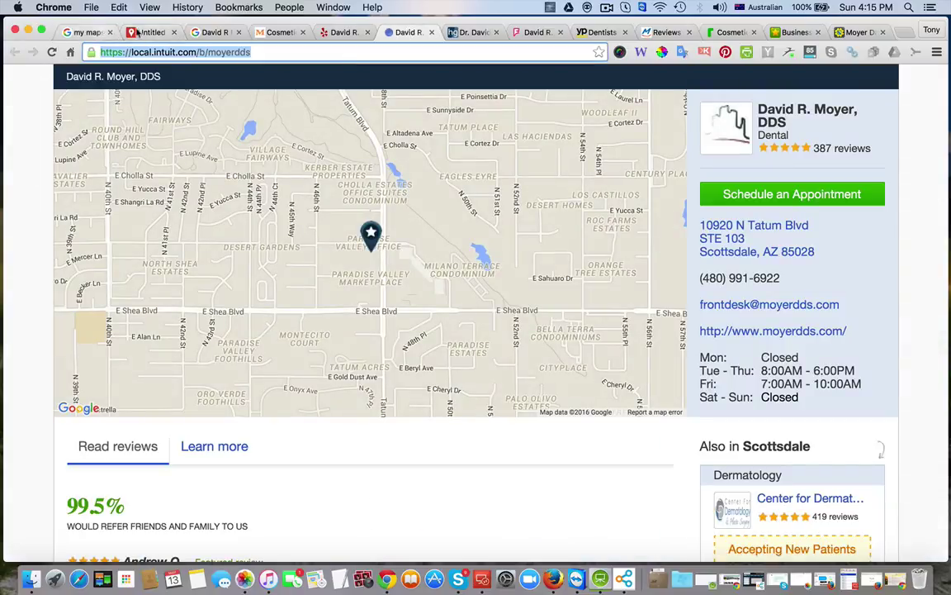
{"action": "left_click", "coordinate": [151, 33]}
{"action": "key", "text": "ctrl+v"}
Add the Healthgrades and Foursquare listing links on new description lines
{"action": "left_click", "coordinate": [488, 33]}
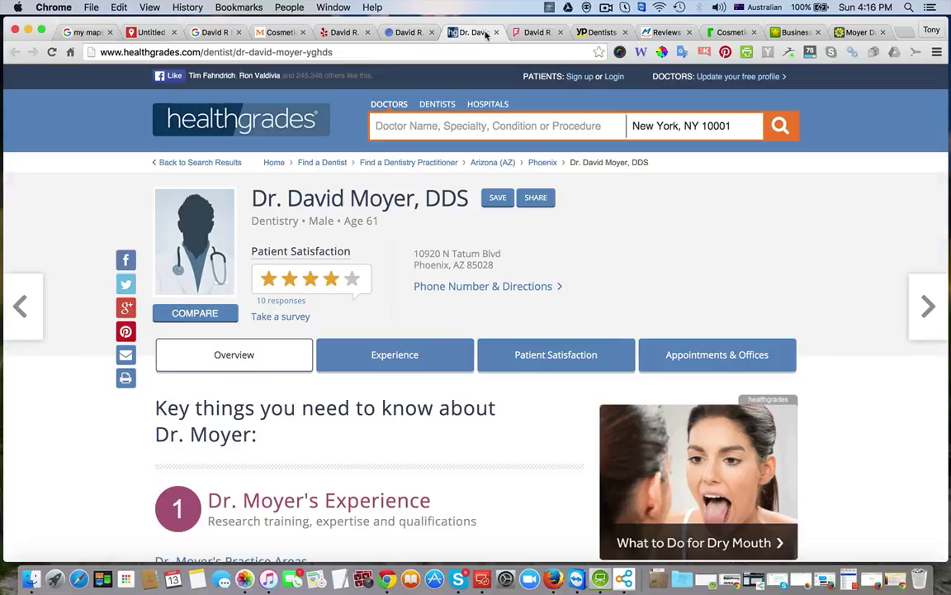
{"action": "left_click", "coordinate": [272, 53]}
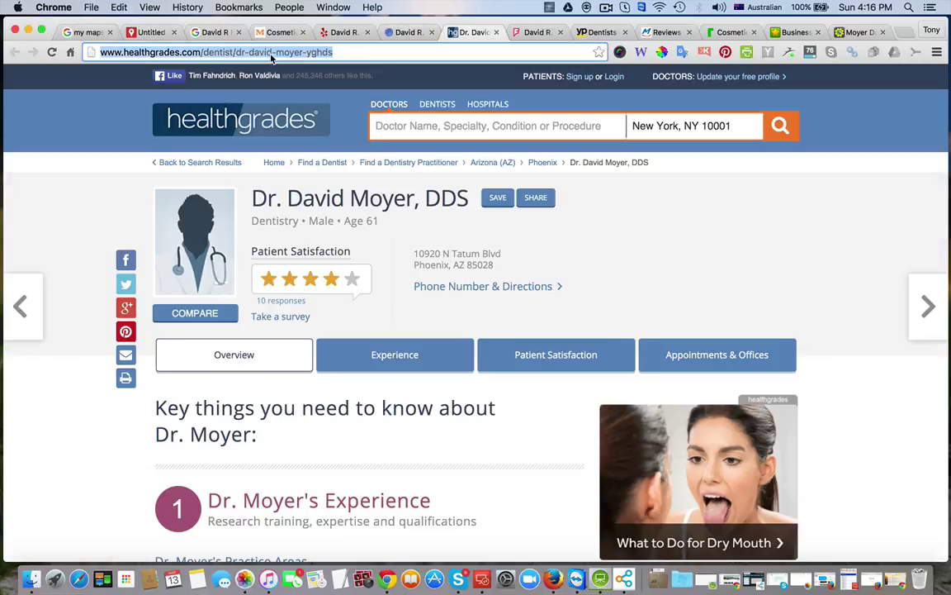
{"action": "left_click", "coordinate": [136, 32]}
{"action": "key", "text": "Return"}
{"action": "key", "text": "ctrl+v"}
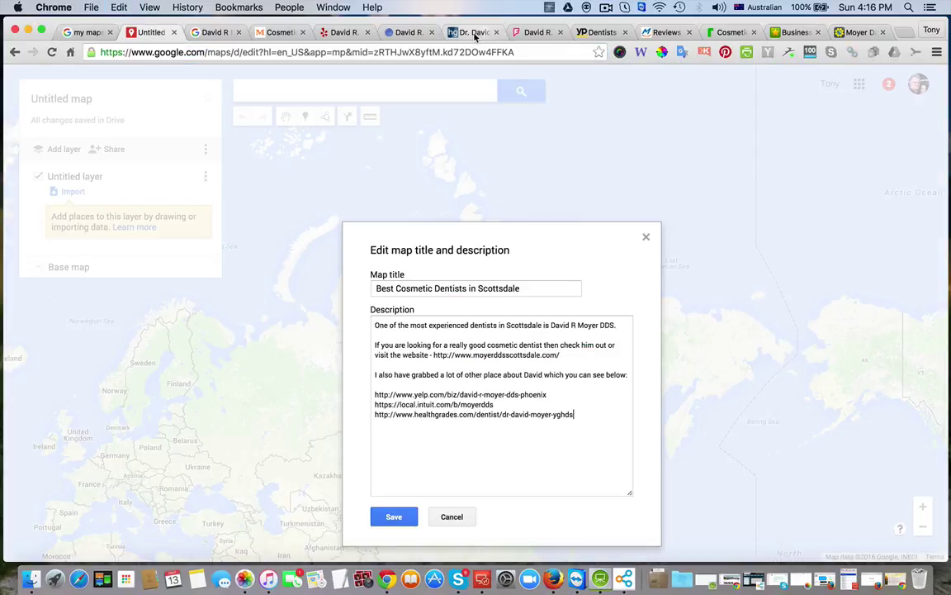
{"action": "left_click", "coordinate": [487, 33]}
{"action": "key", "text": "ctrl+Tab"}
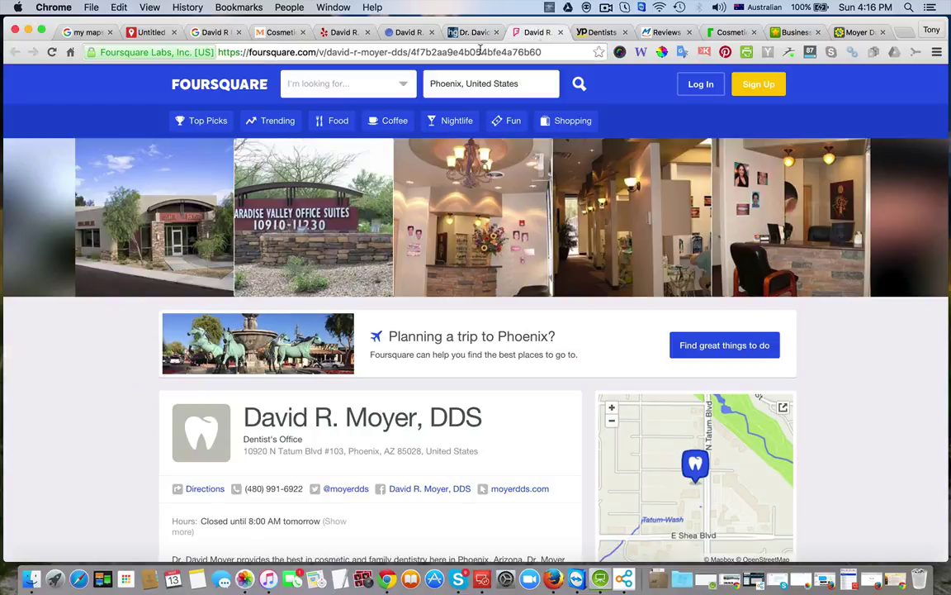
{"action": "left_click", "coordinate": [482, 53]}
{"action": "left_click", "coordinate": [153, 33]}
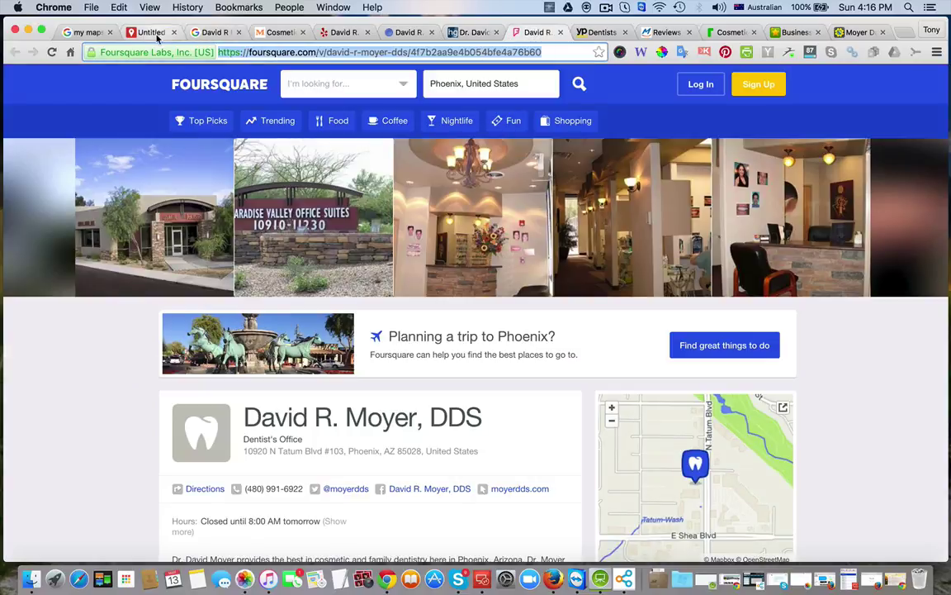
{"action": "key", "text": "ctrl+v"}
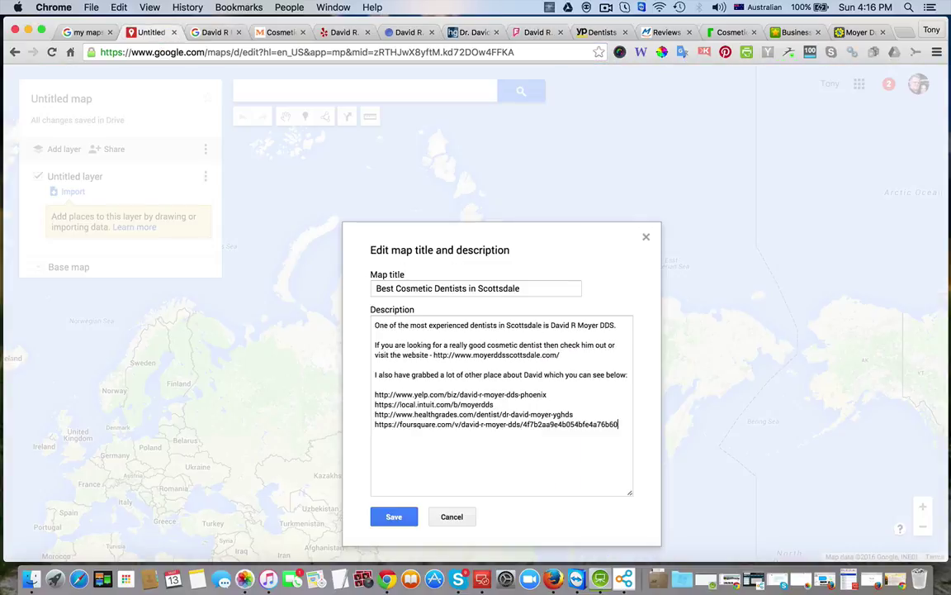
Add the YellowPages and PracticeMojo links, then grab the Fixr profile address
{"action": "left_click", "coordinate": [602, 33]}
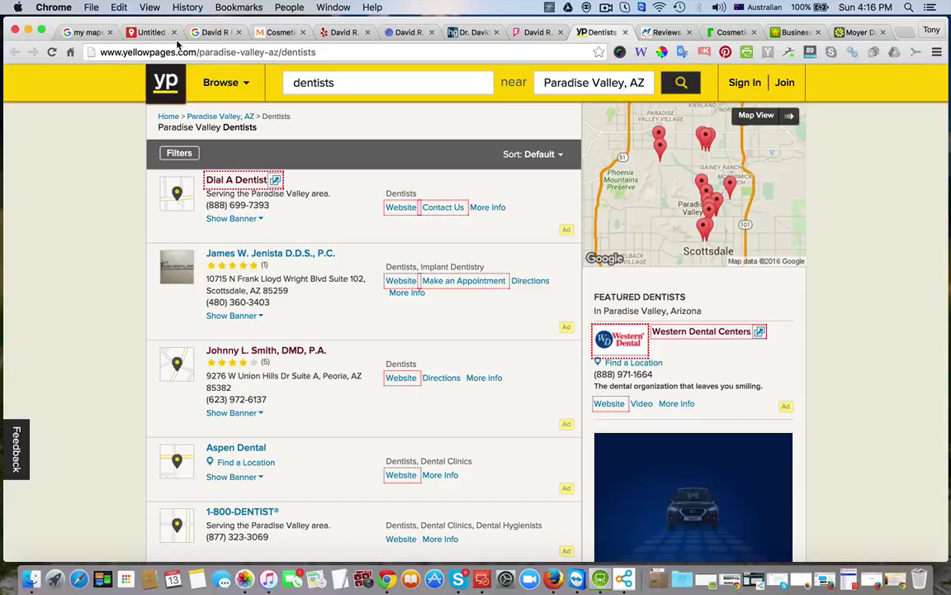
{"action": "left_click", "coordinate": [174, 52]}
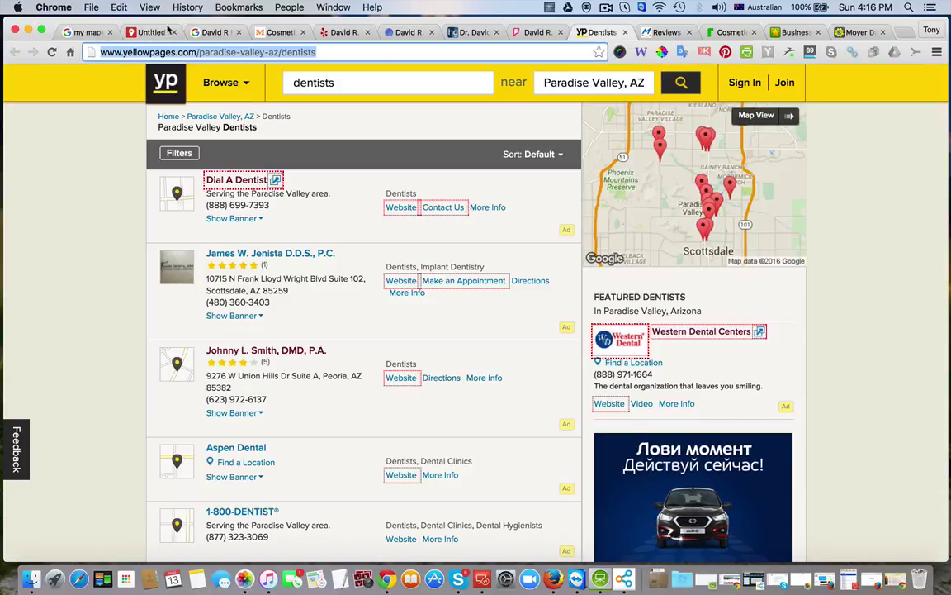
{"action": "left_click", "coordinate": [148, 33]}
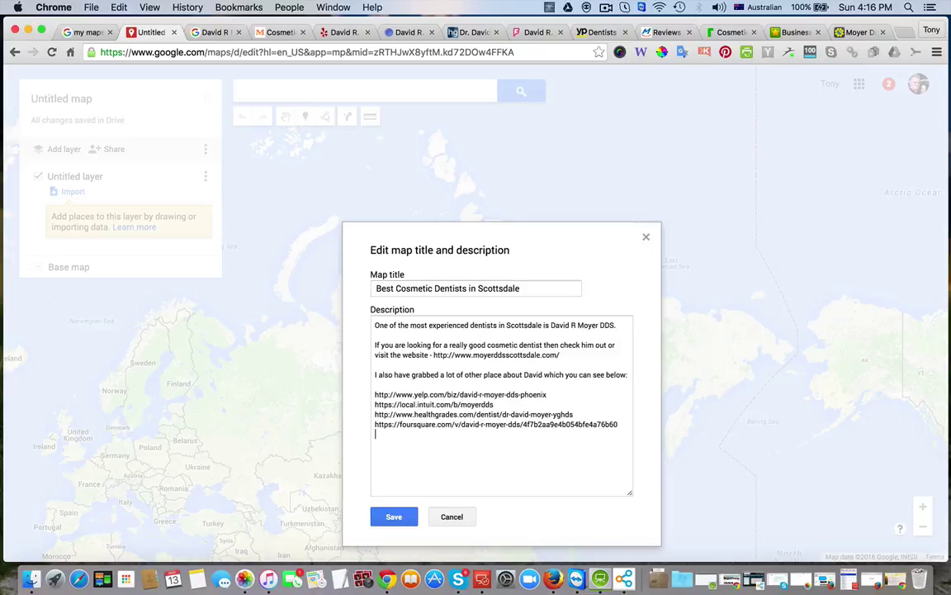
{"action": "key", "text": "ctrl+v"}
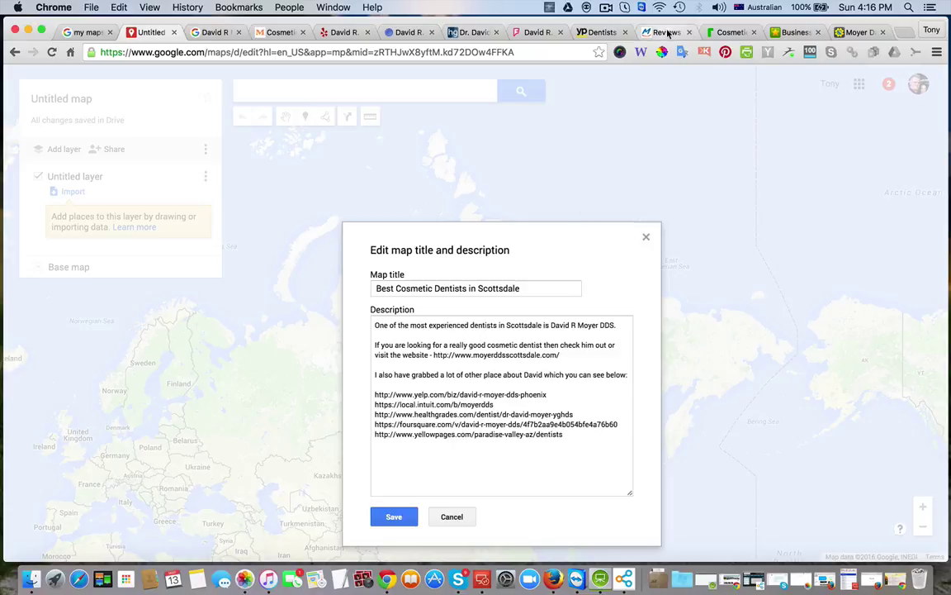
{"action": "left_click", "coordinate": [668, 33]}
{"action": "left_click", "coordinate": [277, 52]}
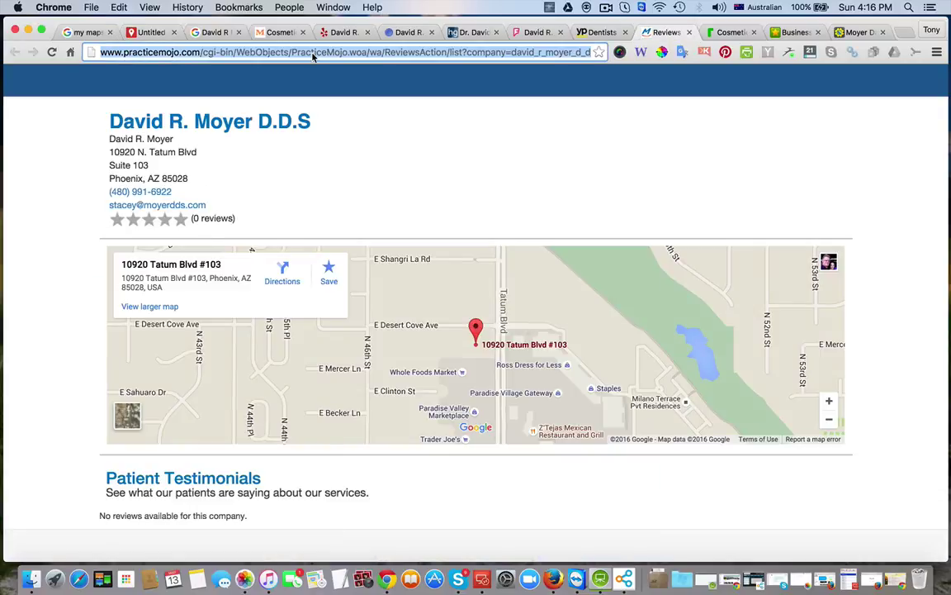
{"action": "left_click", "coordinate": [149, 33]}
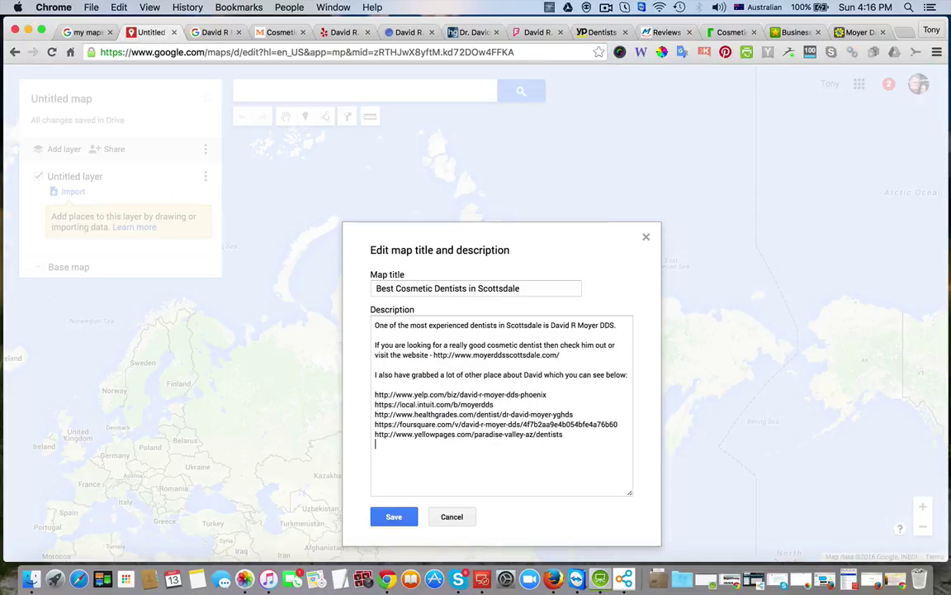
{"action": "key", "text": "ctrl+v"}
{"action": "left_click", "coordinate": [729, 32]}
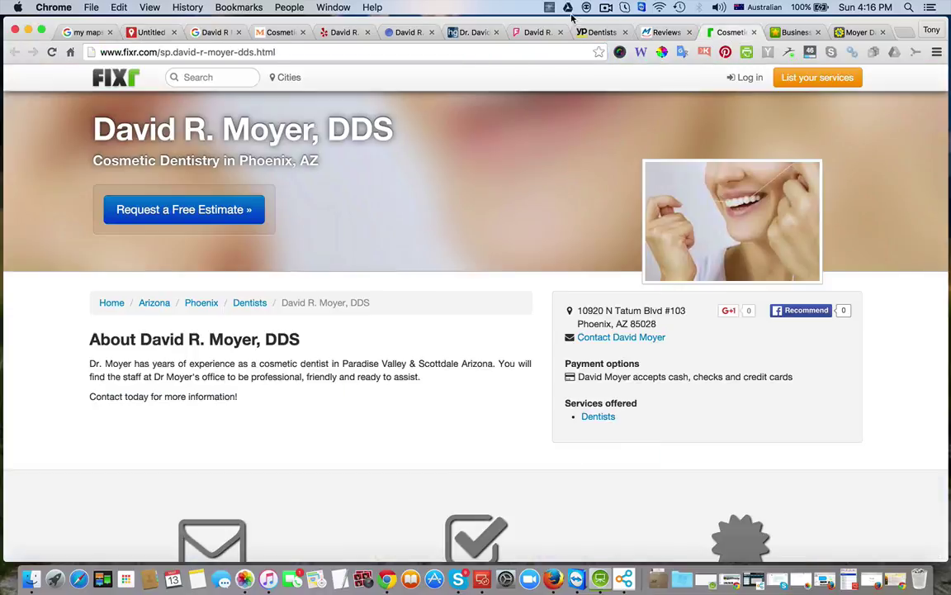
{"action": "left_click", "coordinate": [277, 52]}
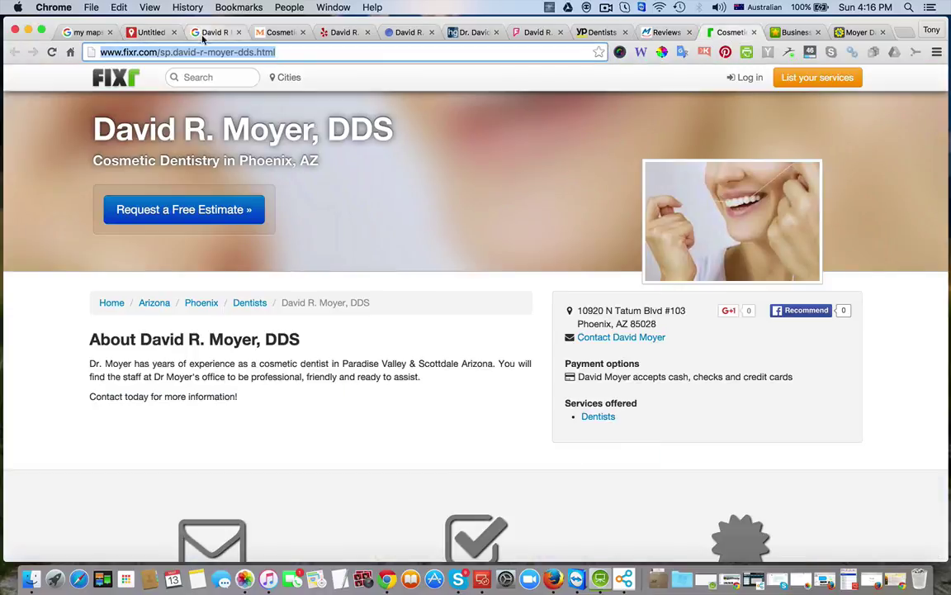
{"action": "left_click", "coordinate": [163, 33]}
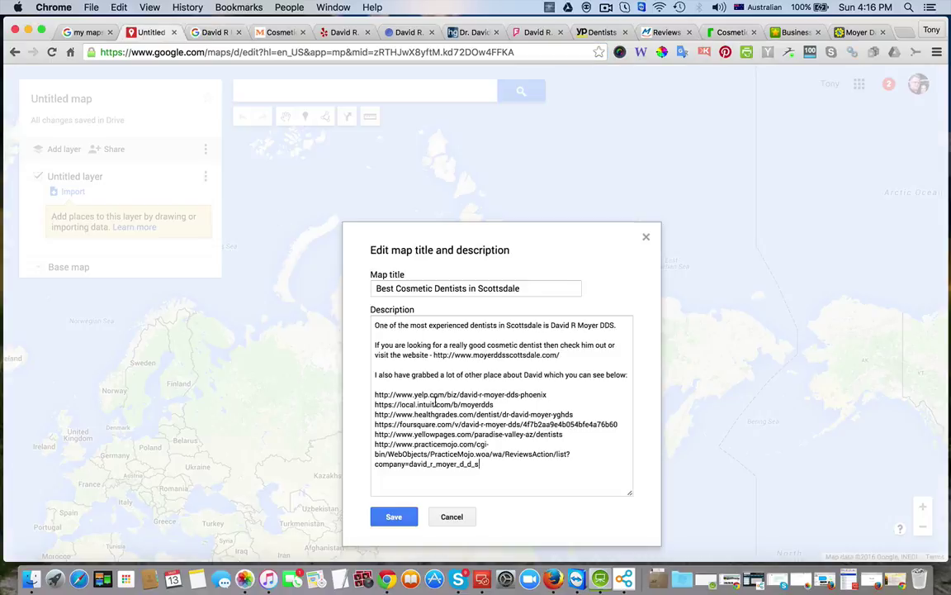
Paste the Fixr link on a new description line and select the iBegin directory address
{"action": "key", "text": "Return"}
{"action": "key", "text": "ctrl+v"}
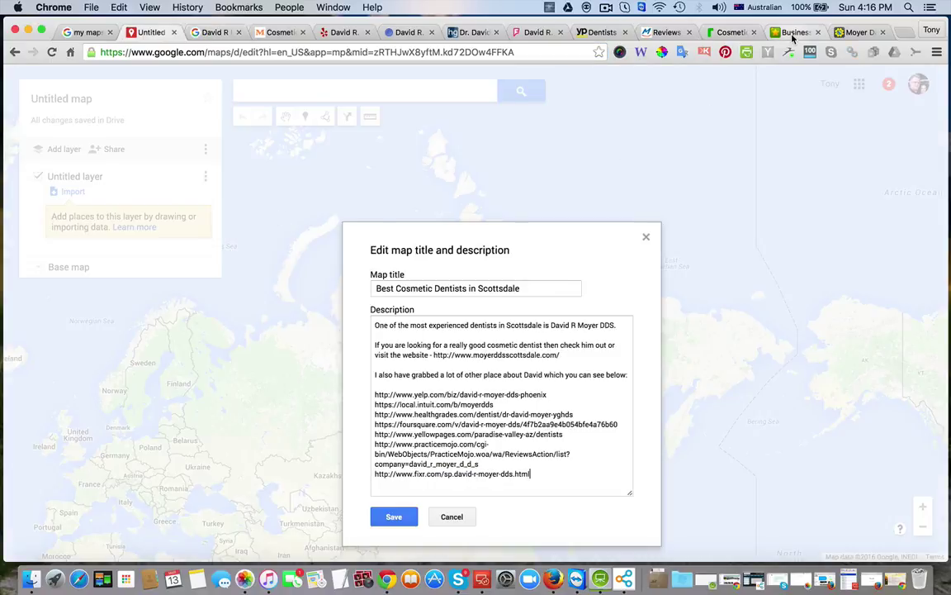
{"action": "left_click", "coordinate": [792, 32]}
{"action": "left_click", "coordinate": [381, 52]}
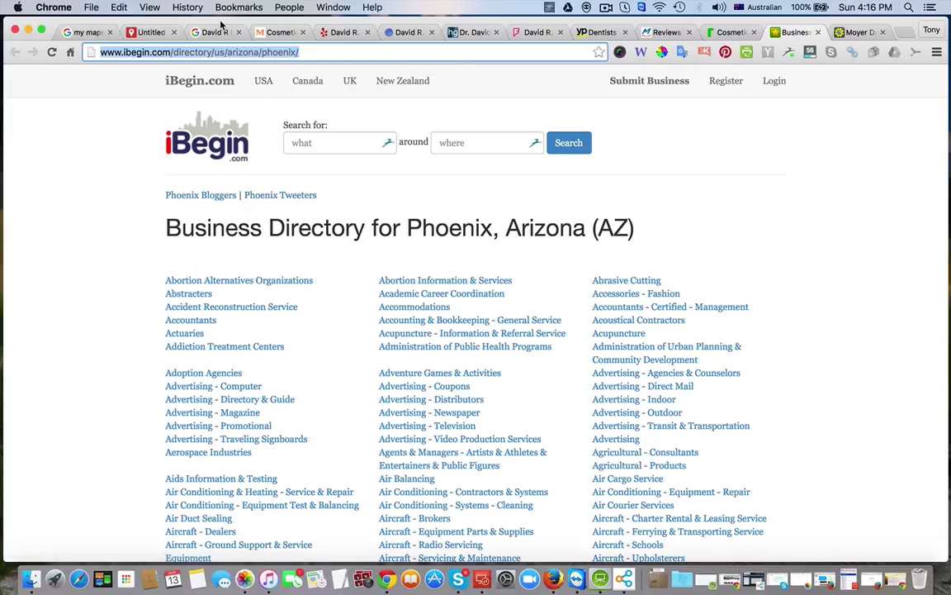
Change the iBegin address from Phoenix to Scottsdale and open the Scottsdale directory
{"action": "scroll", "coordinate": [185, 264], "scroll_direction": "down", "scroll_amount": 1}
{"action": "scroll", "coordinate": [186, 279], "scroll_direction": "down", "scroll_amount": 4}
{"action": "scroll", "coordinate": [189, 282], "scroll_direction": "up", "scroll_amount": 5}
{"action": "key", "text": "Right"}
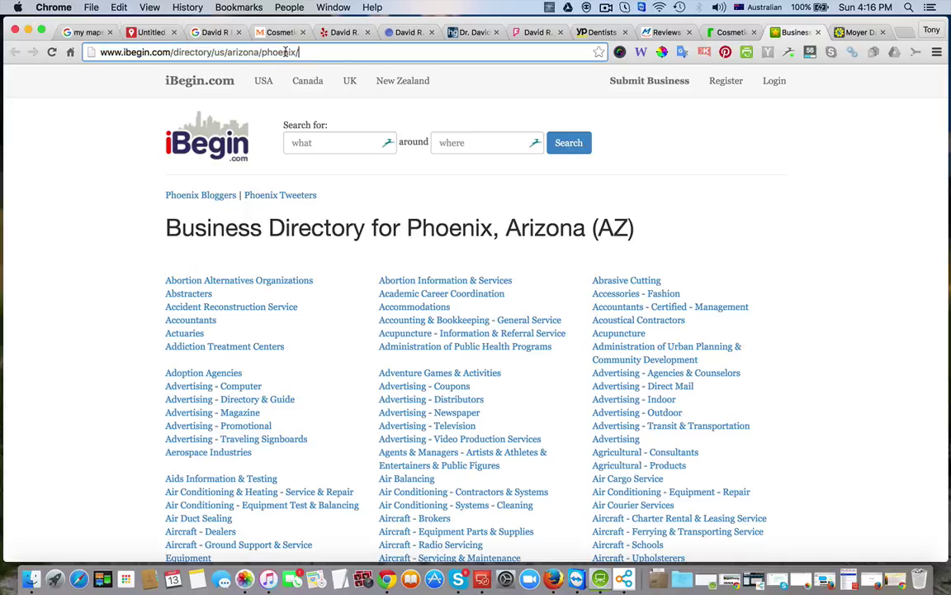
{"action": "left_click_drag", "start_coordinate": [273, 52], "coordinate": [308, 52]}
{"action": "key", "text": "BackSpace"}
{"action": "key", "text": "BackSpace"}
{"action": "key", "text": "BackSpace"}
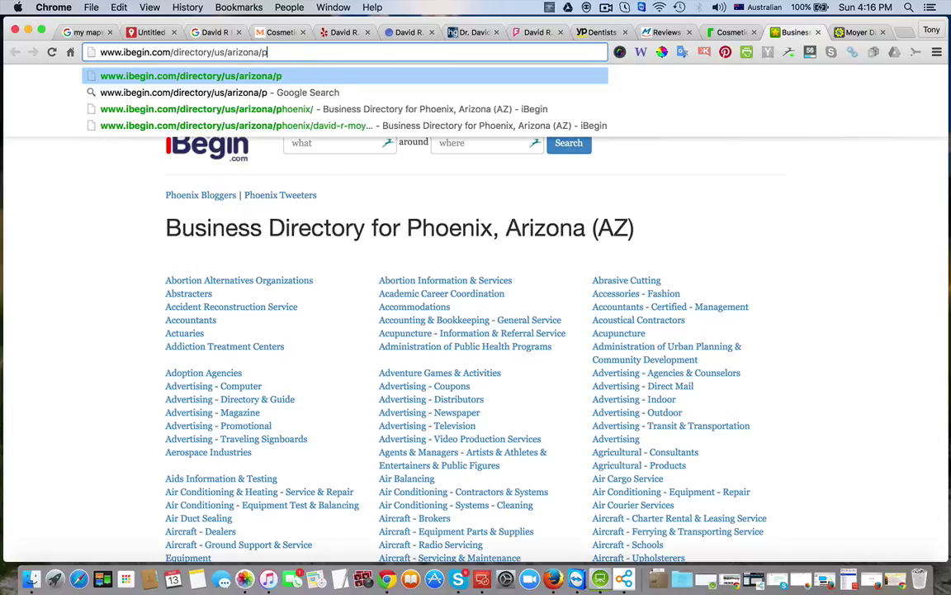
{"action": "type", "text": "scottsdale"}
{"action": "key", "text": "Return"}
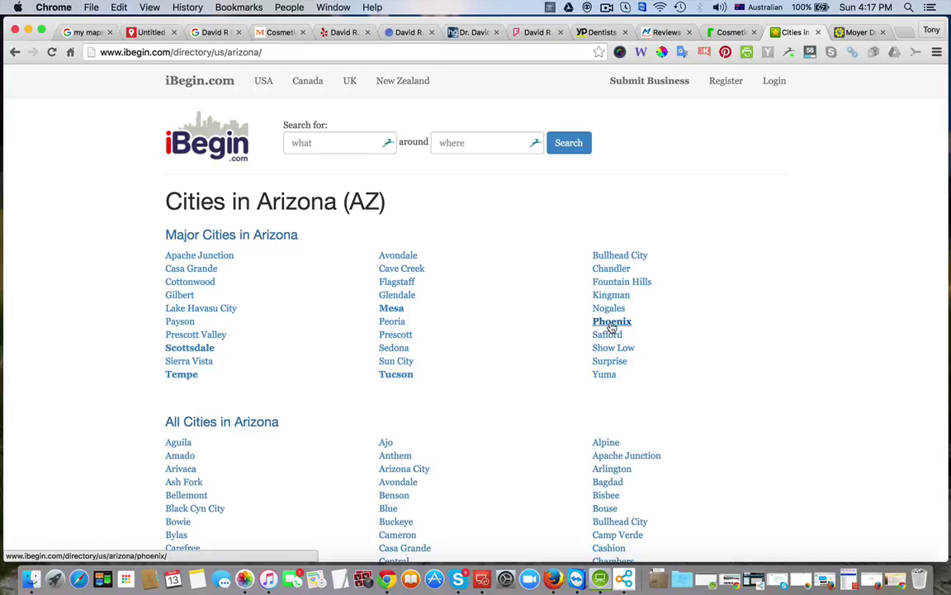
{"action": "left_click", "coordinate": [185, 351]}
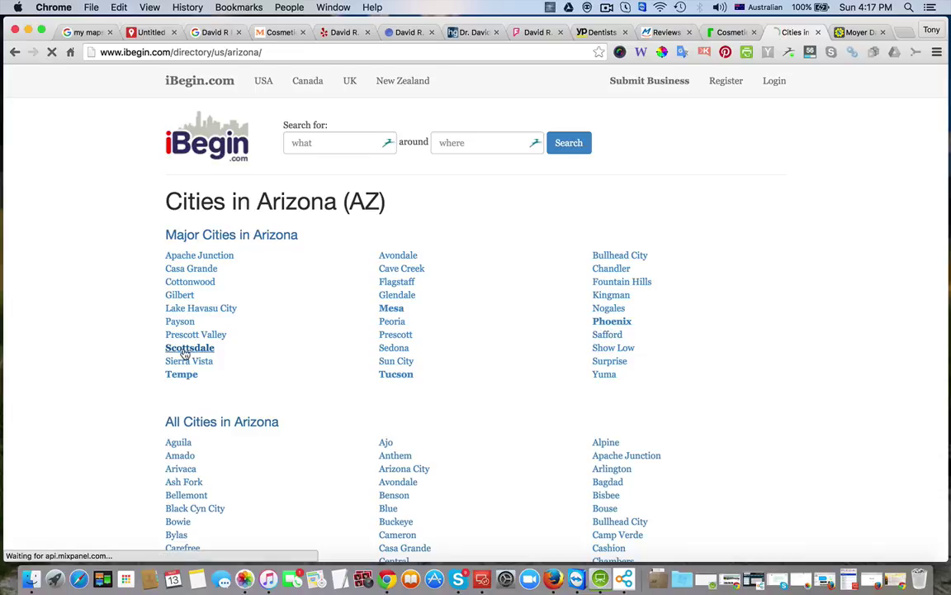
Paste the iBegin Scottsdale directory link into the map description
{"action": "left_click", "coordinate": [337, 54]}
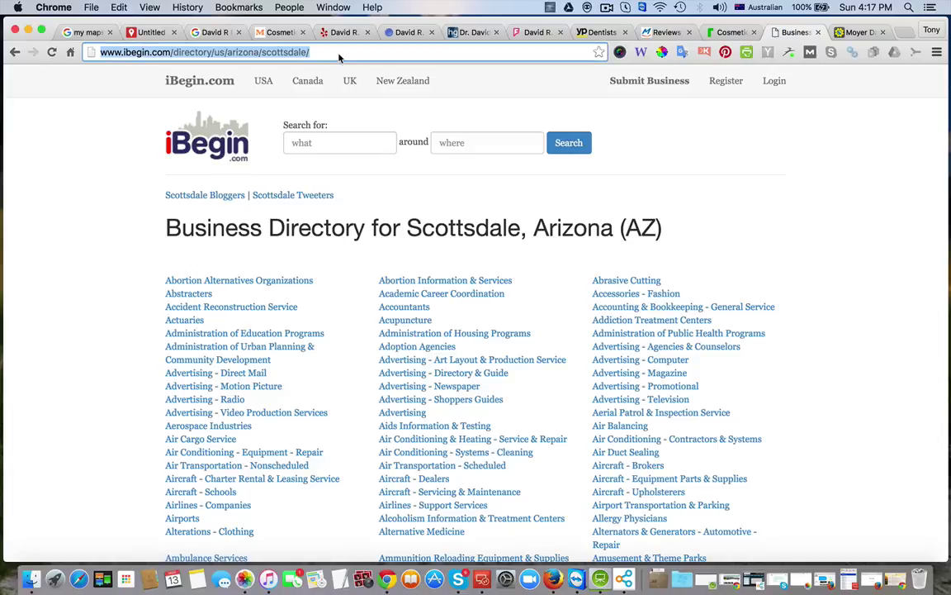
{"action": "left_click", "coordinate": [213, 33]}
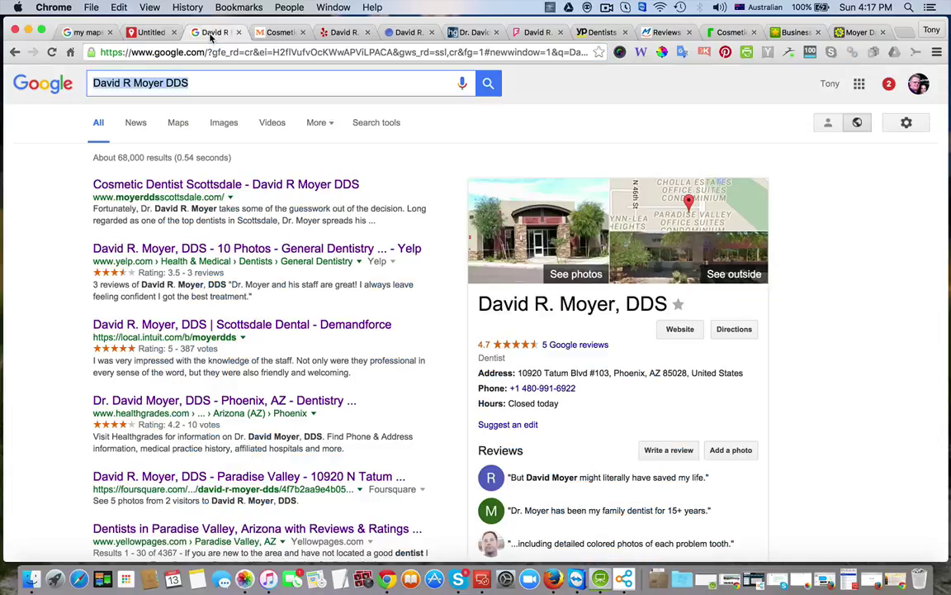
{"action": "left_click", "coordinate": [153, 32]}
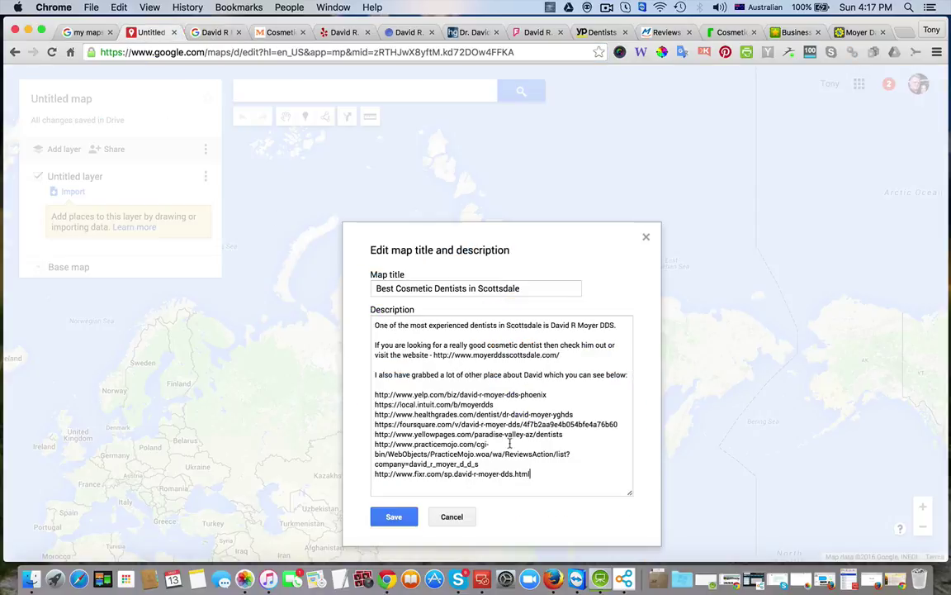
{"action": "type", "text": "http://www.ibegin.com/directory/us/arizona/scottsdale/"}
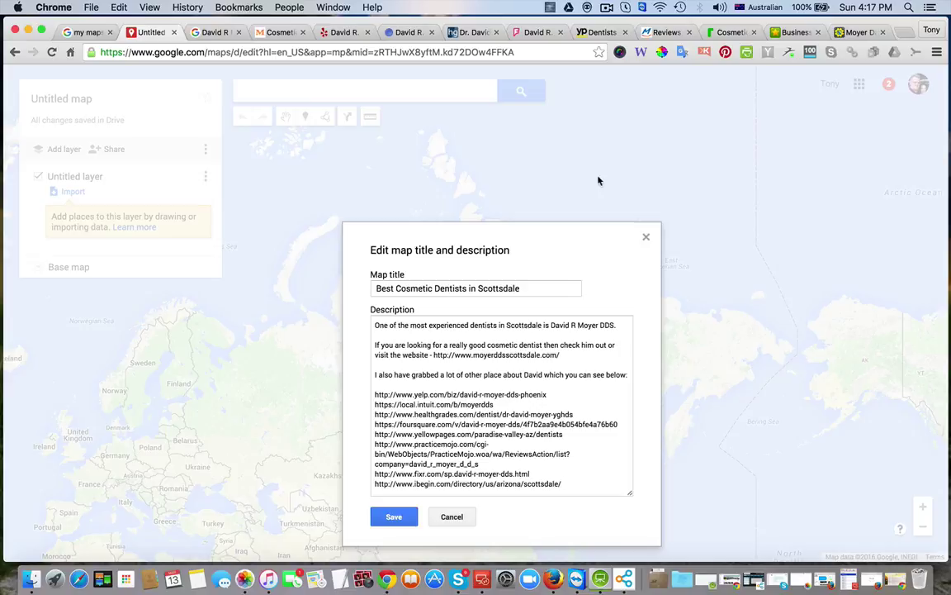
Copy the YellowBot listing address and paste it on a new line at the description's end
{"action": "left_click", "coordinate": [859, 32]}
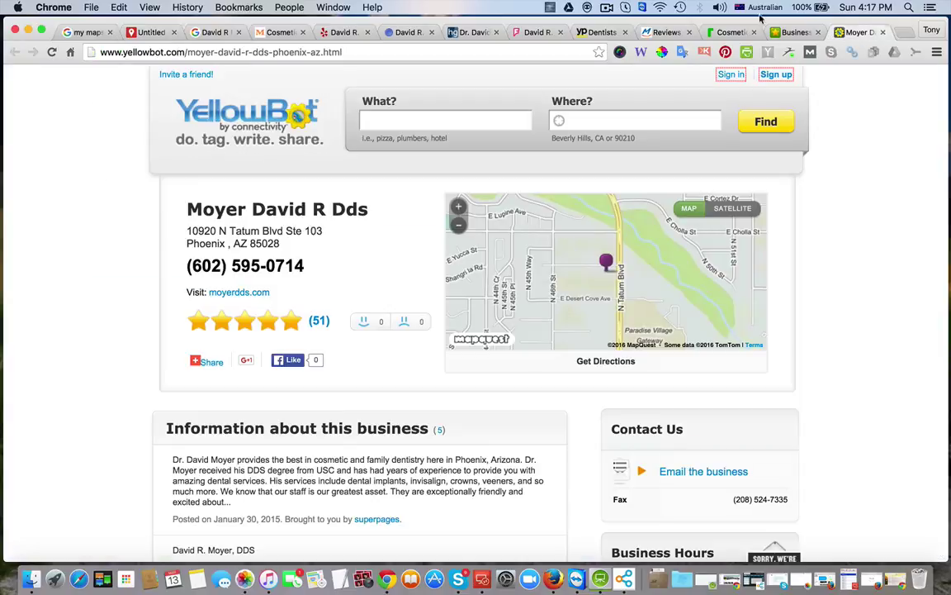
{"action": "left_click", "coordinate": [262, 51]}
{"action": "key", "text": "super+c"}
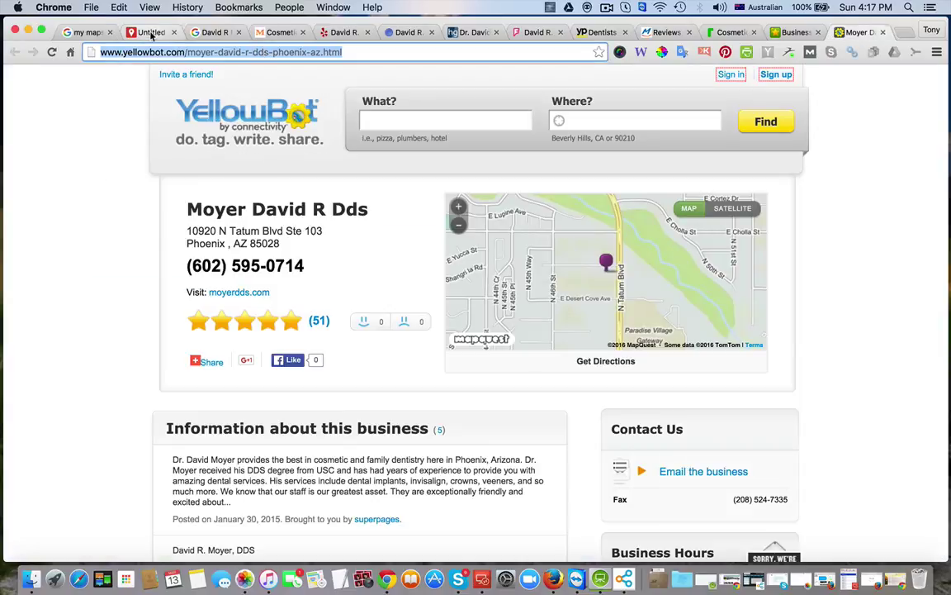
{"action": "left_click", "coordinate": [138, 32]}
{"action": "key", "text": "Return"}
{"action": "key", "text": "super+v"}
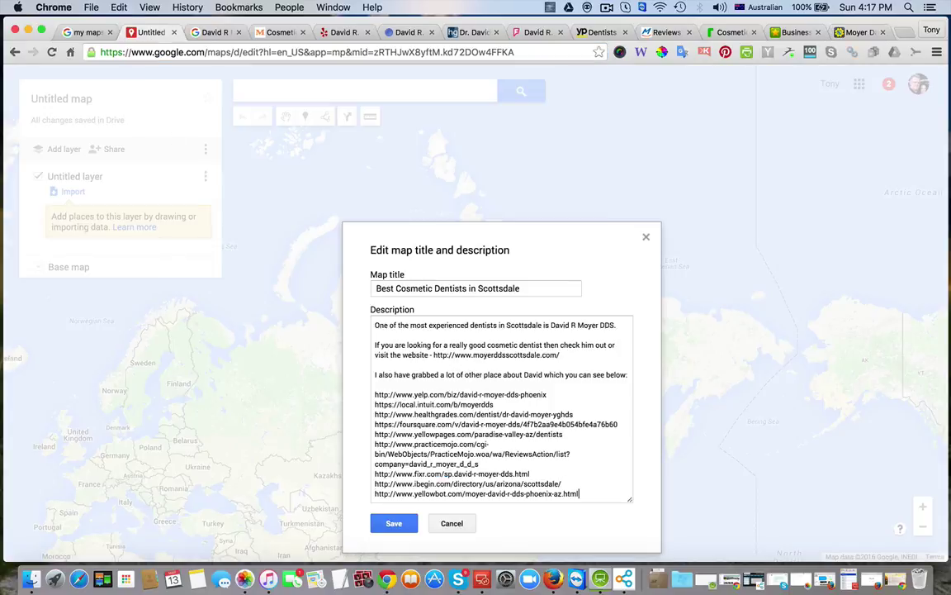
{"action": "key", "text": "Return"}
{"action": "key", "text": "Return"}
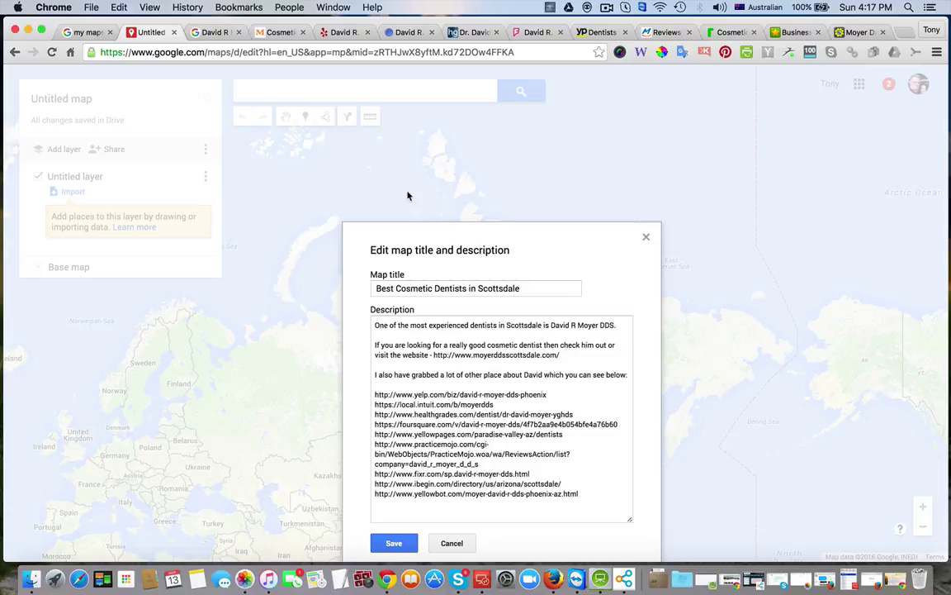
Show video results for 'David R Moyer DDS' and select that results page's address
{"action": "left_click", "coordinate": [215, 33]}
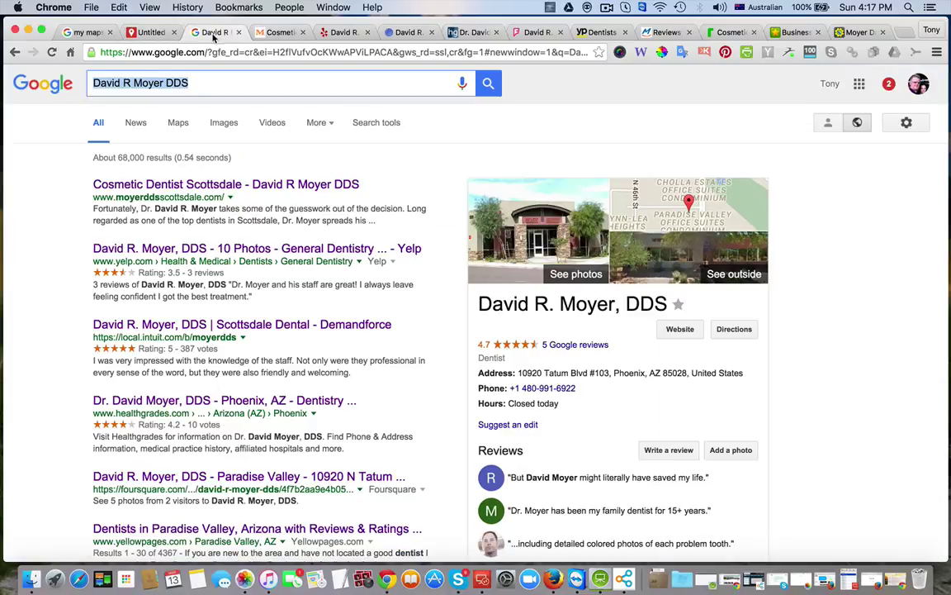
{"action": "left_click", "coordinate": [271, 128]}
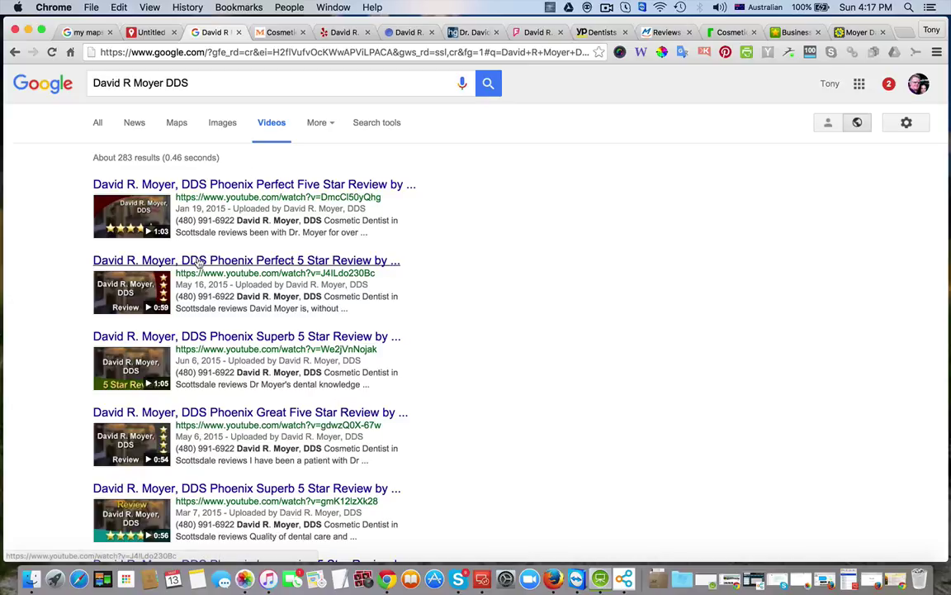
{"action": "scroll", "coordinate": [82, 316], "scroll_direction": "down", "scroll_amount": 1}
{"action": "scroll", "coordinate": [82, 316], "scroll_direction": "down", "scroll_amount": 1}
{"action": "scroll", "coordinate": [82, 316], "scroll_direction": "down", "scroll_amount": 1}
{"action": "scroll", "coordinate": [82, 316], "scroll_direction": "down", "scroll_amount": 2}
{"action": "scroll", "coordinate": [82, 316], "scroll_direction": "down", "scroll_amount": 1}
{"action": "scroll", "coordinate": [81, 316], "scroll_direction": "down", "scroll_amount": 2}
{"action": "scroll", "coordinate": [82, 316], "scroll_direction": "down", "scroll_amount": 1}
{"action": "scroll", "coordinate": [82, 317], "scroll_direction": "up", "scroll_amount": 5}
{"action": "scroll", "coordinate": [82, 316], "scroll_direction": "up", "scroll_amount": 5}
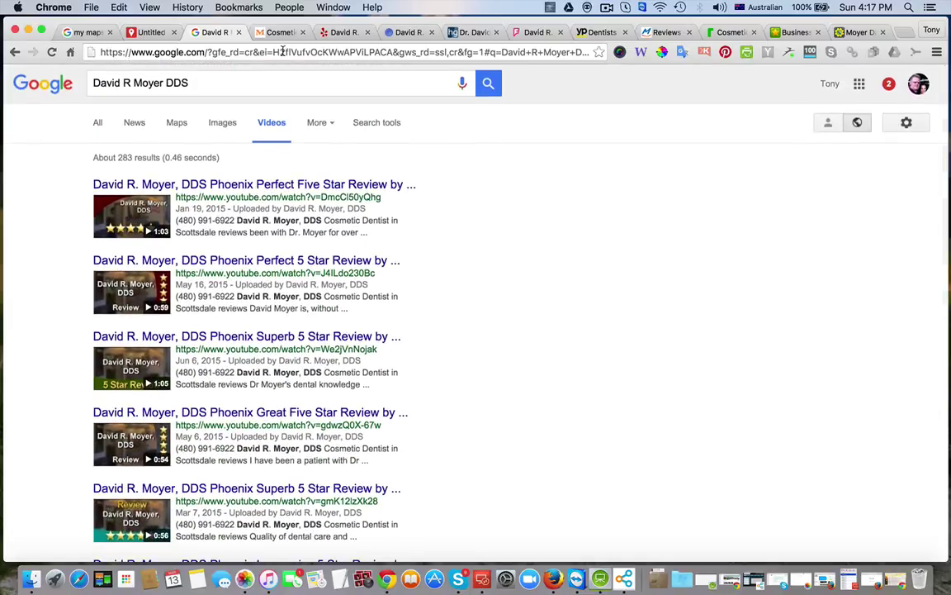
{"action": "left_click", "coordinate": [283, 52]}
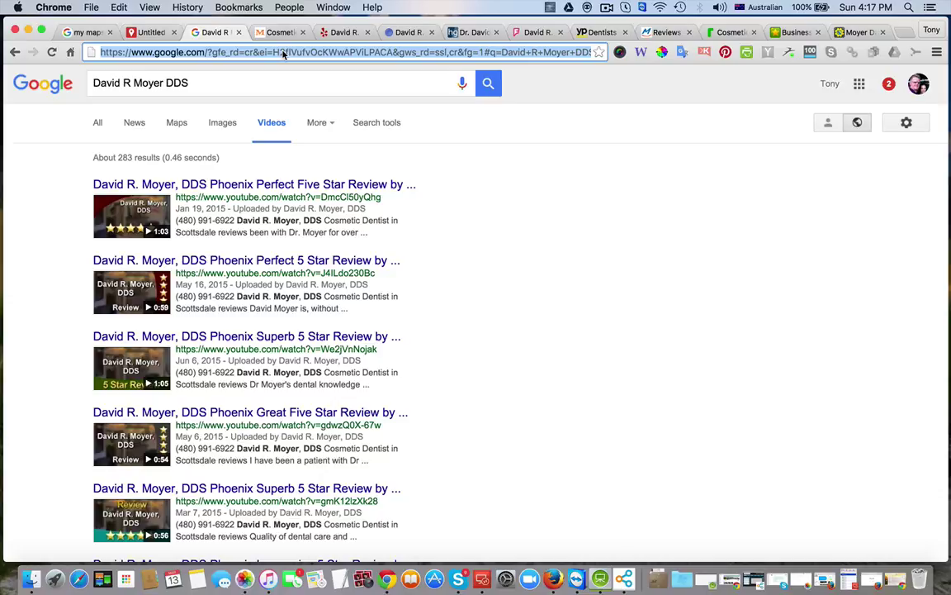
Paste the Google video-results link on a new line after the last listing link
{"action": "left_click", "coordinate": [149, 32]}
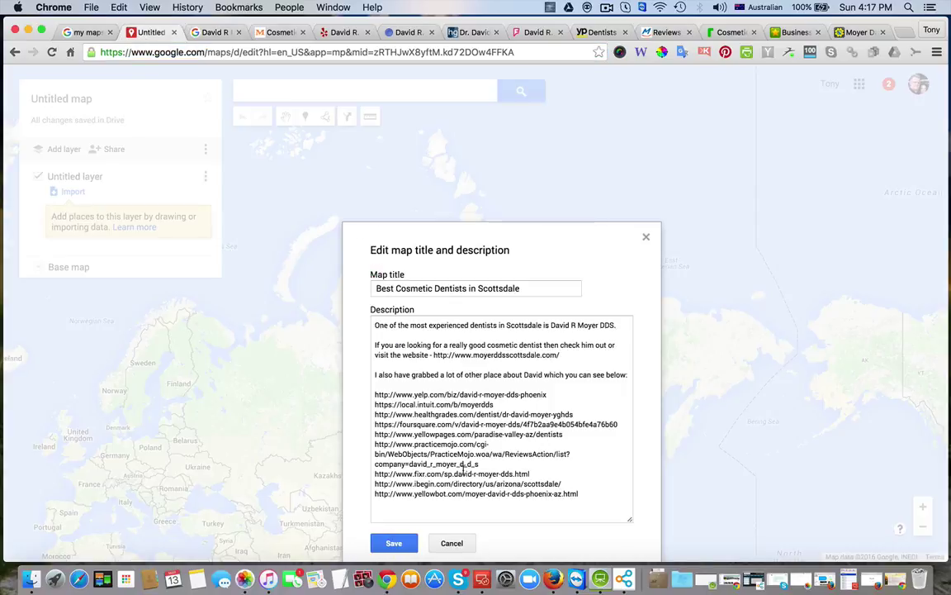
{"action": "left_click", "coordinate": [491, 510]}
{"action": "left_click", "coordinate": [591, 498]}
{"action": "key", "text": "Return"}
{"action": "key", "text": "ctrl+v"}
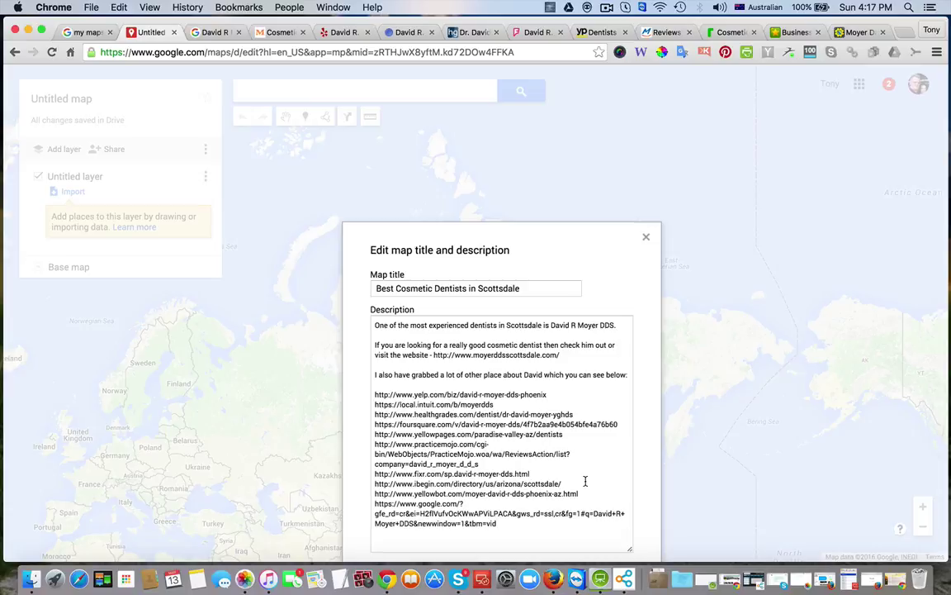
{"action": "key", "text": "Return"}
{"action": "key", "text": "Return"}
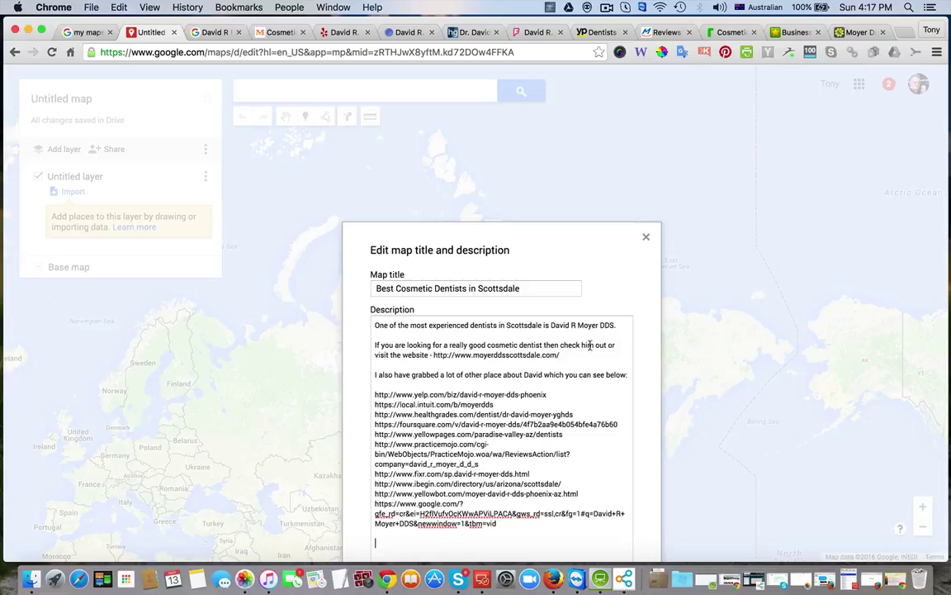
Delete the pasted Google video-results link from the description
{"action": "left_click_drag", "start_coordinate": [499, 522], "coordinate": [366, 513]}
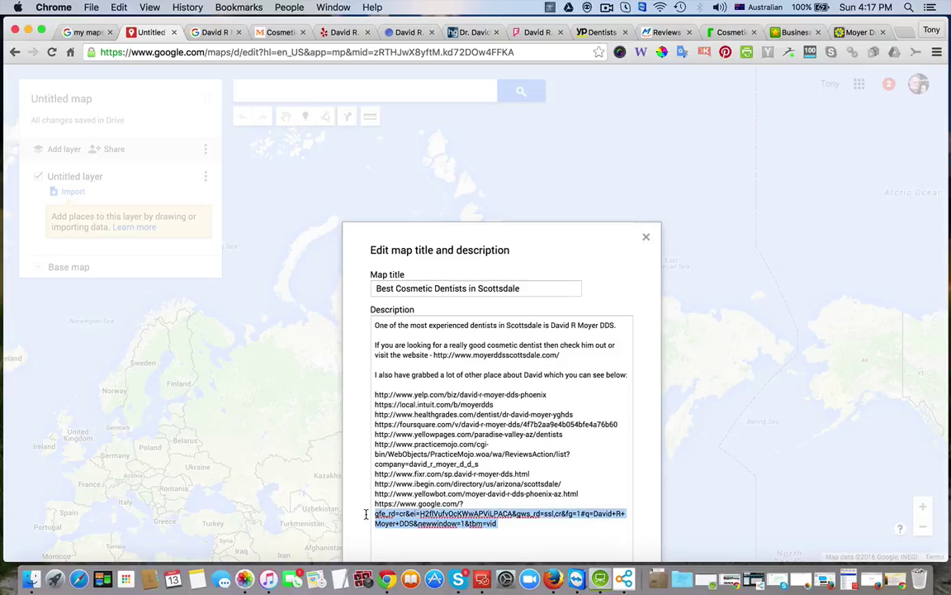
{"action": "key", "text": "BackSpace"}
{"action": "key", "text": "BackSpace"}
{"action": "key", "text": "BackSpace"}
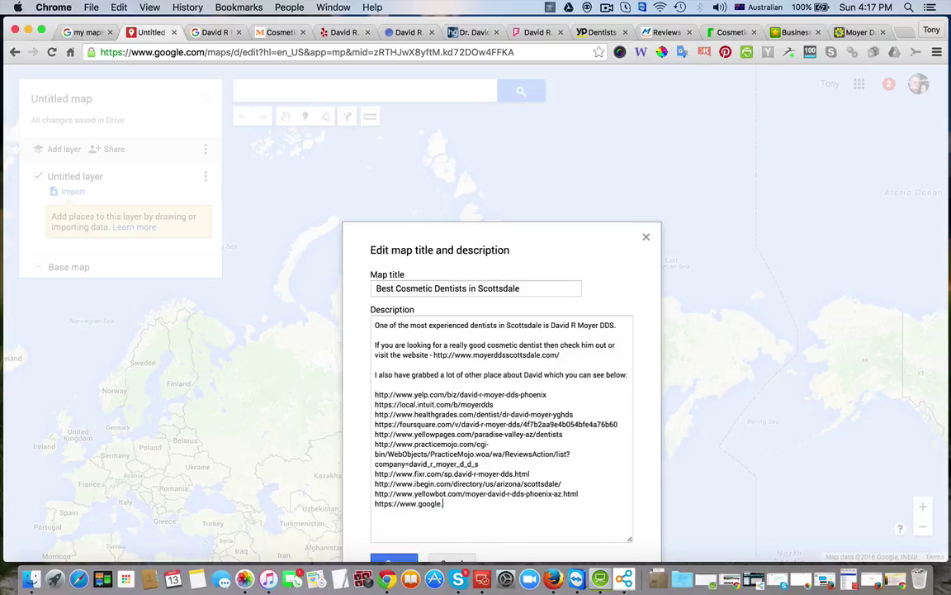
{"action": "key", "text": "BackSpace"}
{"action": "key", "text": "BackSpace"}
{"action": "key", "text": "BackSpace"}
{"action": "key", "text": "BackSpace"}
{"action": "key", "text": "BackSpace"}
{"action": "key", "text": "BackSpace"}
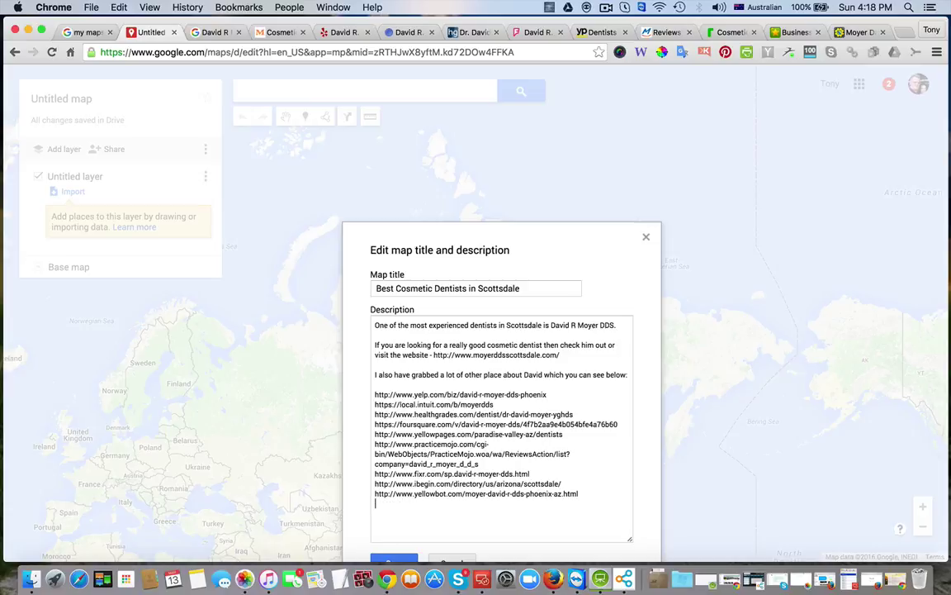
{"action": "key", "text": "BackSpace"}
Save, then move the website link after the first sentence, deleting the duplicate below
{"action": "left_click", "coordinate": [394, 554]}
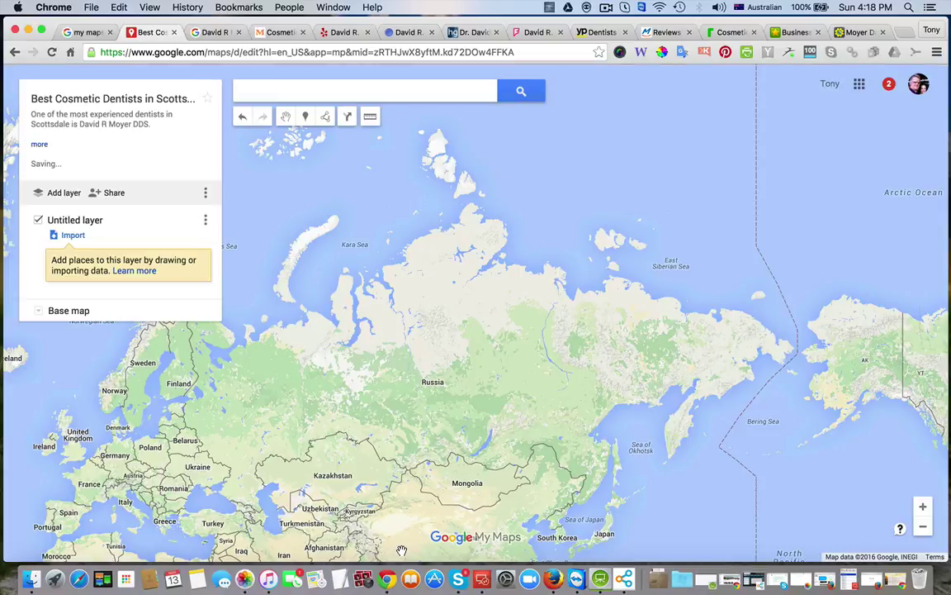
{"action": "left_click", "coordinate": [39, 144]}
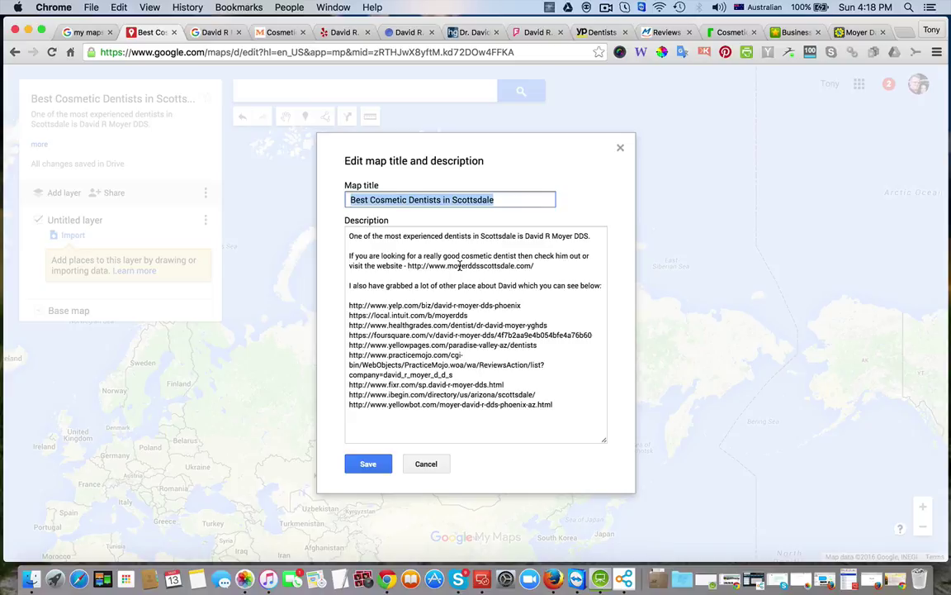
{"action": "left_click_drag", "start_coordinate": [541, 264], "coordinate": [409, 266]}
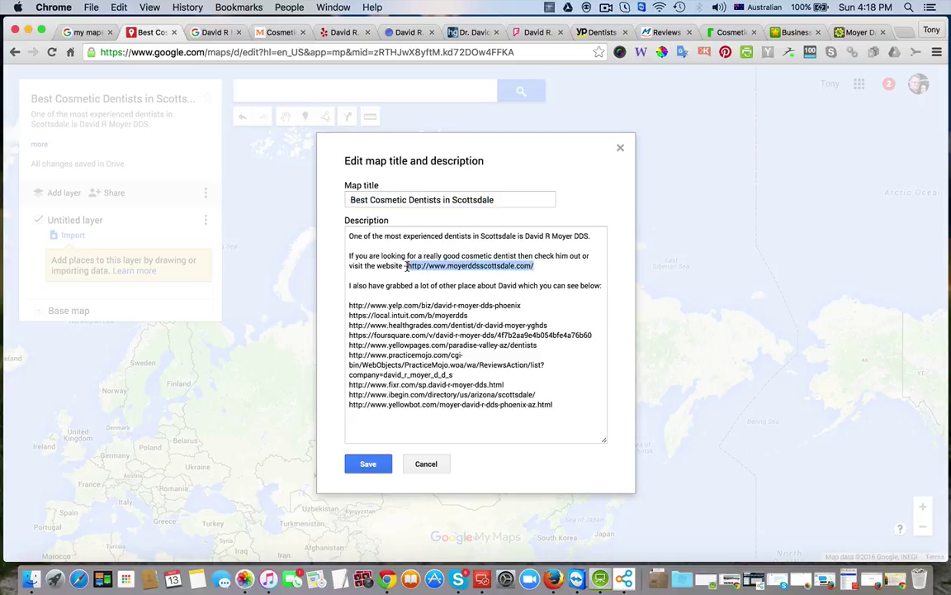
{"action": "key", "text": "super+c"}
{"action": "left_click", "coordinate": [592, 235]}
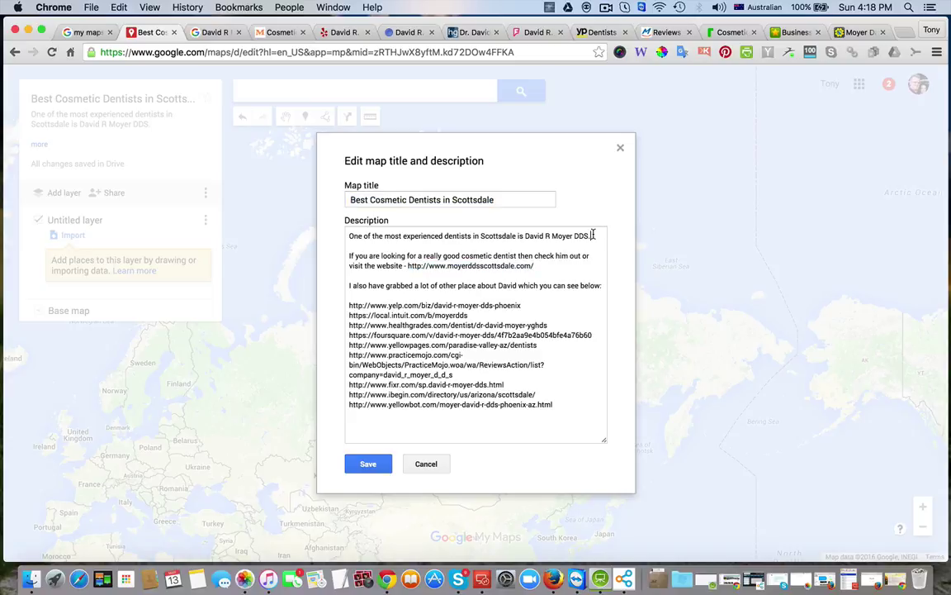
{"action": "key", "text": "super+v"}
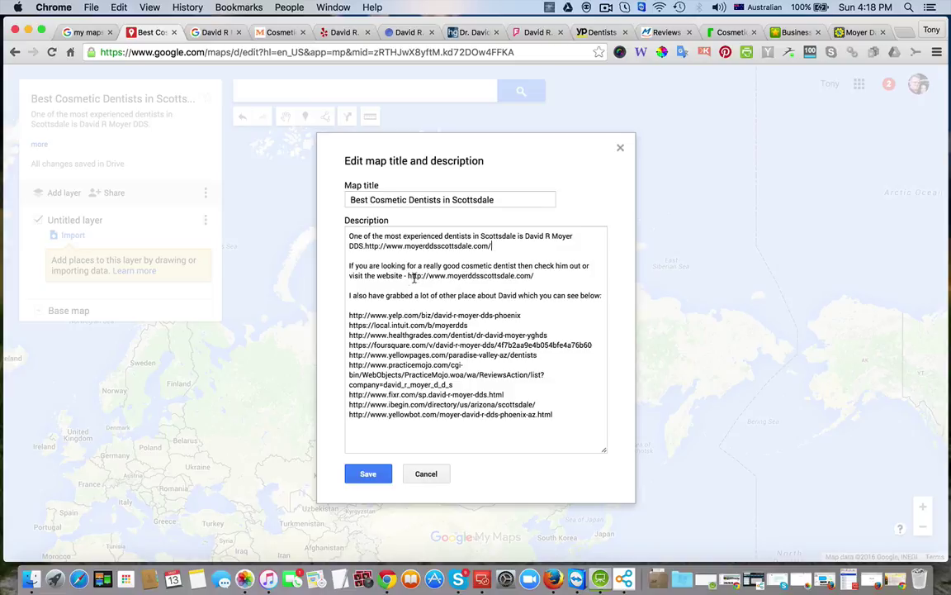
{"action": "left_click_drag", "start_coordinate": [405, 276], "coordinate": [538, 276]}
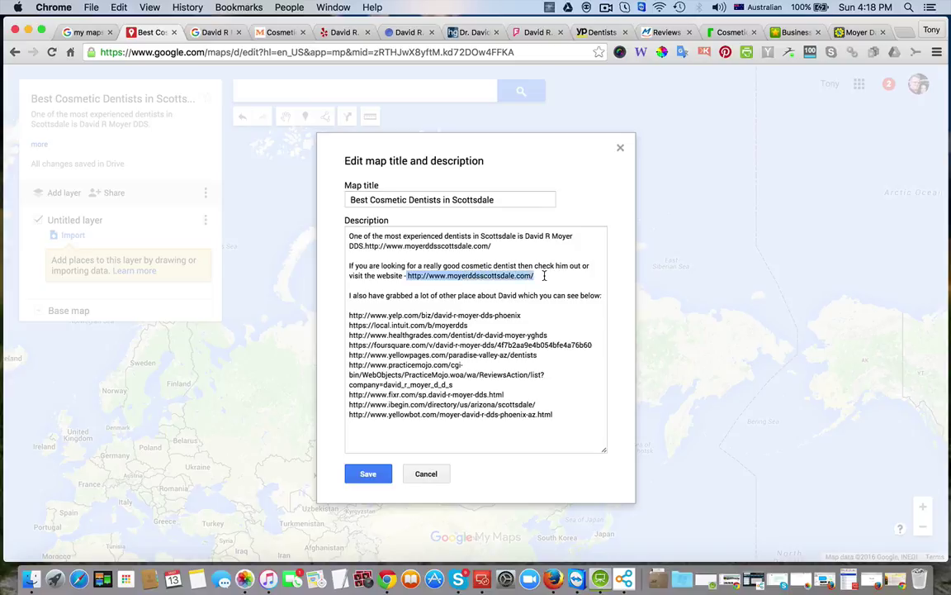
{"action": "key", "text": "BackSpace"}
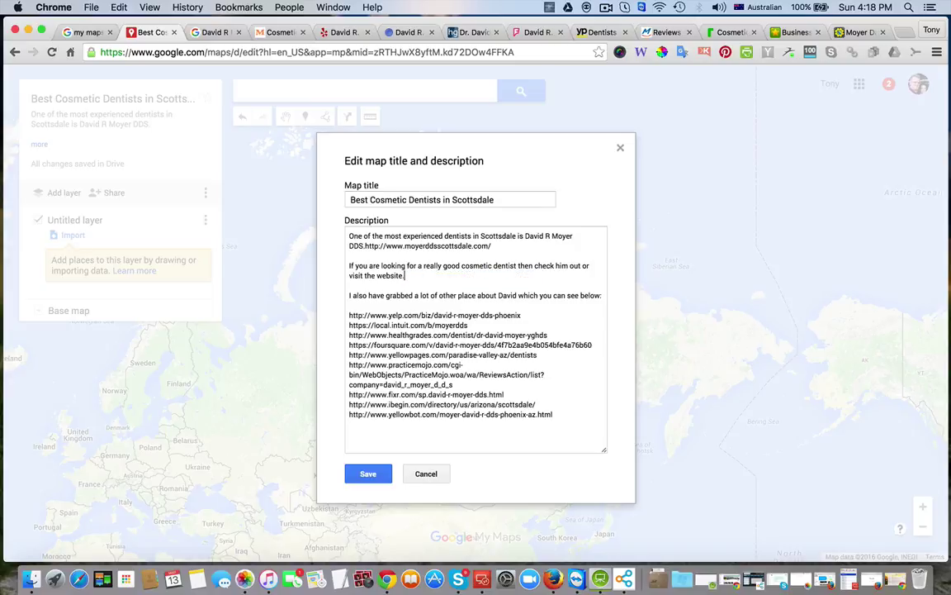
Save the updated description and reopen it with blank lines added at the end
{"action": "left_click", "coordinate": [370, 474]}
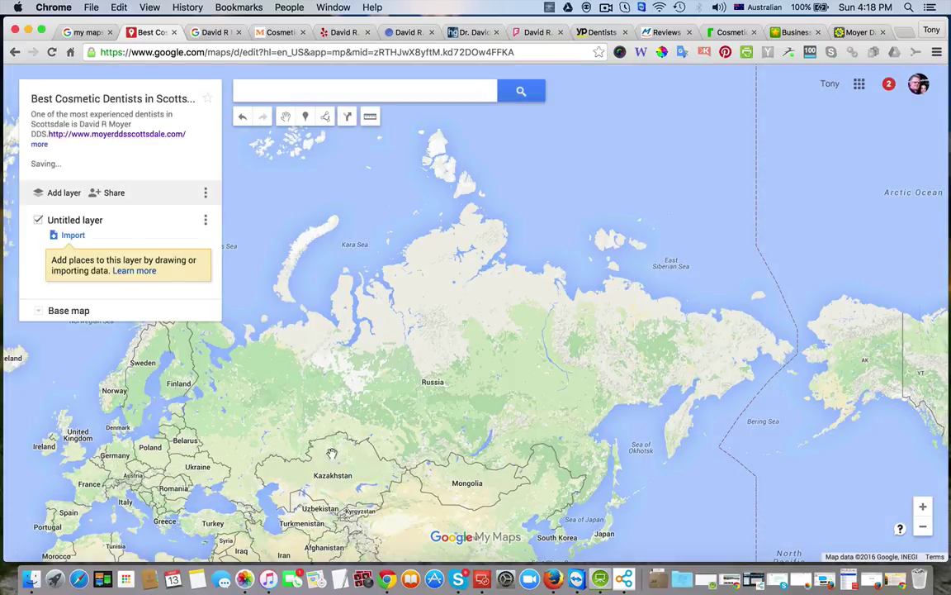
{"action": "left_click", "coordinate": [89, 138]}
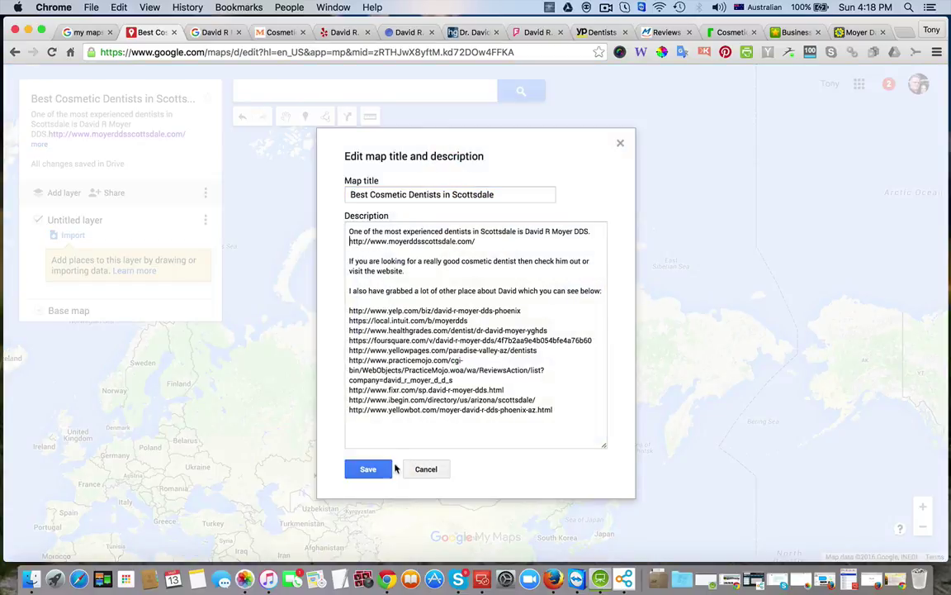
{"action": "left_click", "coordinate": [368, 468]}
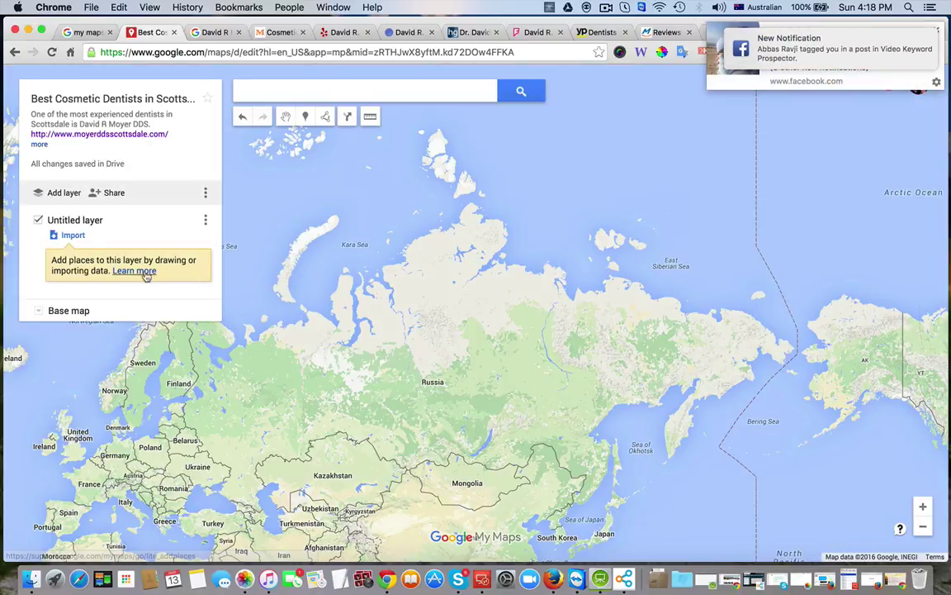
{"action": "left_click", "coordinate": [38, 142]}
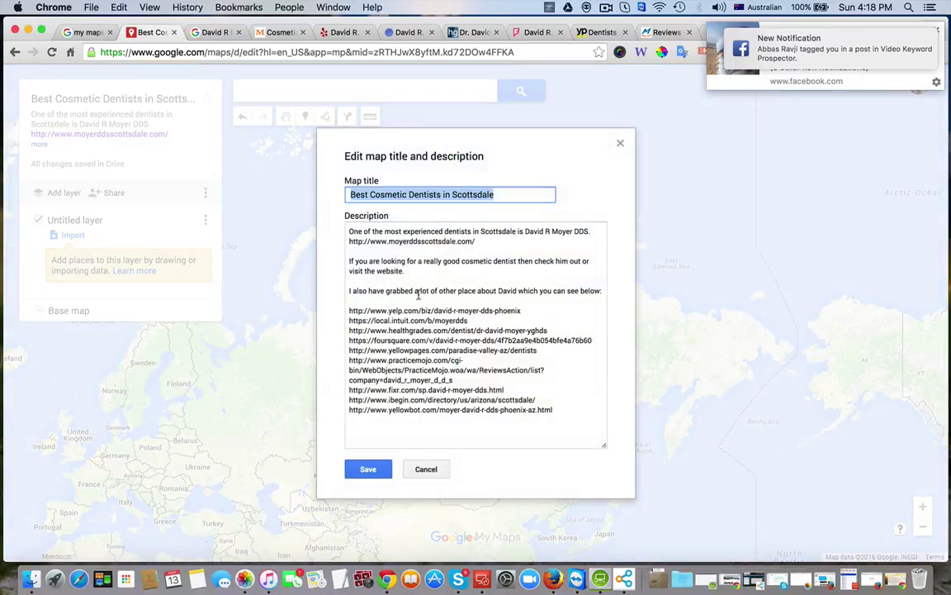
{"action": "left_click", "coordinate": [573, 410]}
{"action": "key", "text": "Return"}
{"action": "key", "text": "Return"}
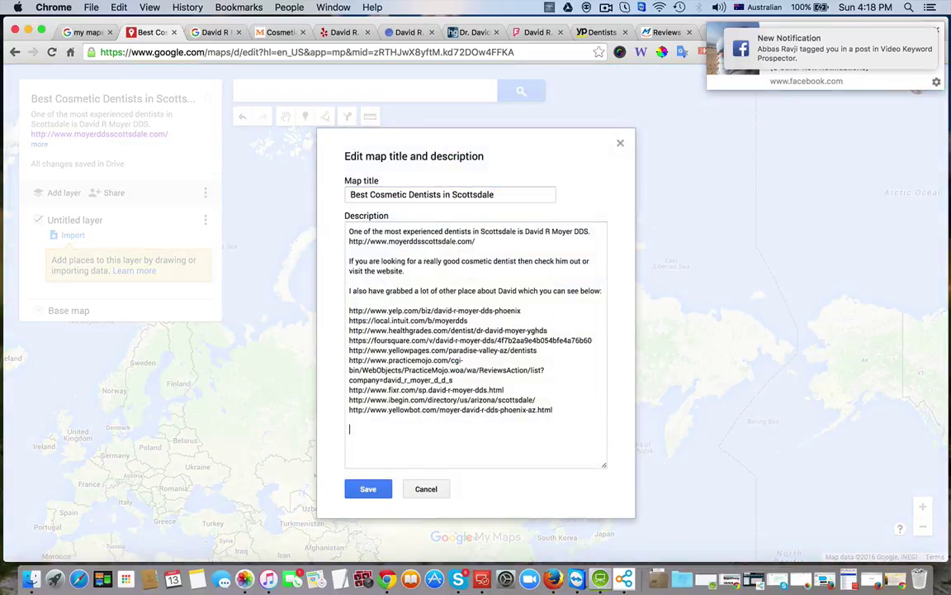
Search Google for 'cosmetic dentist scottsdale az'
{"action": "left_click", "coordinate": [213, 32]}
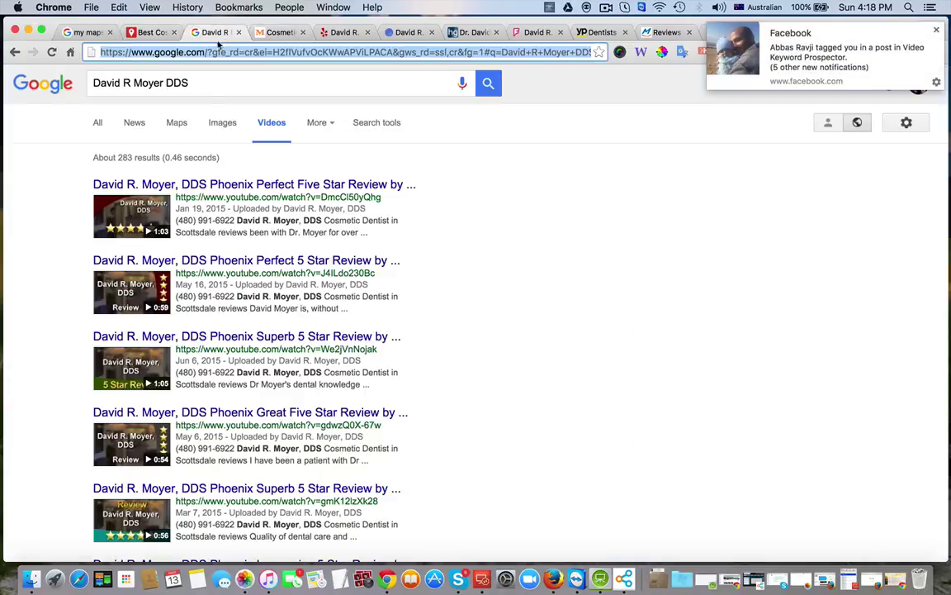
{"action": "left_click", "coordinate": [97, 123]}
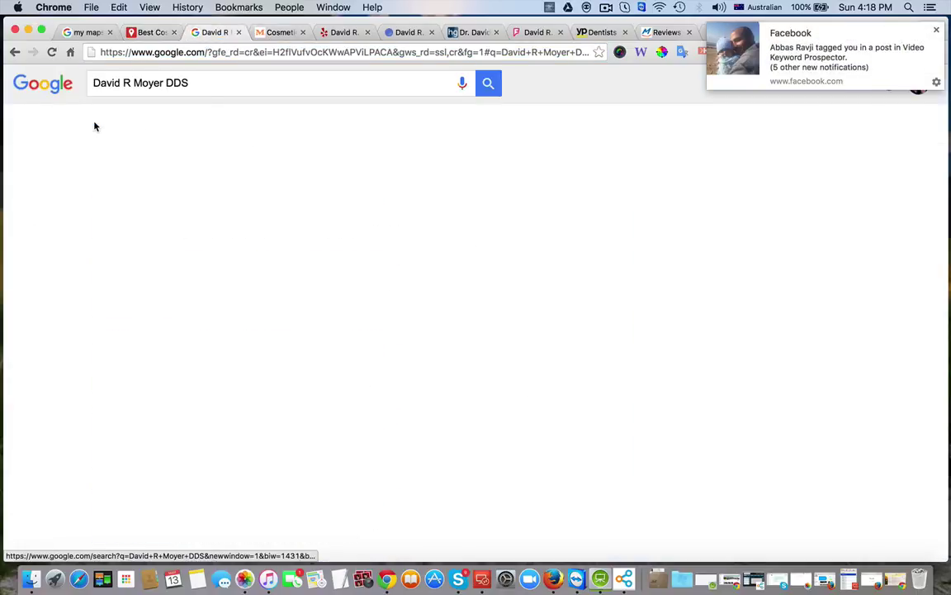
{"action": "triple_click", "coordinate": [198, 81]}
{"action": "key", "text": "BackSpace"}
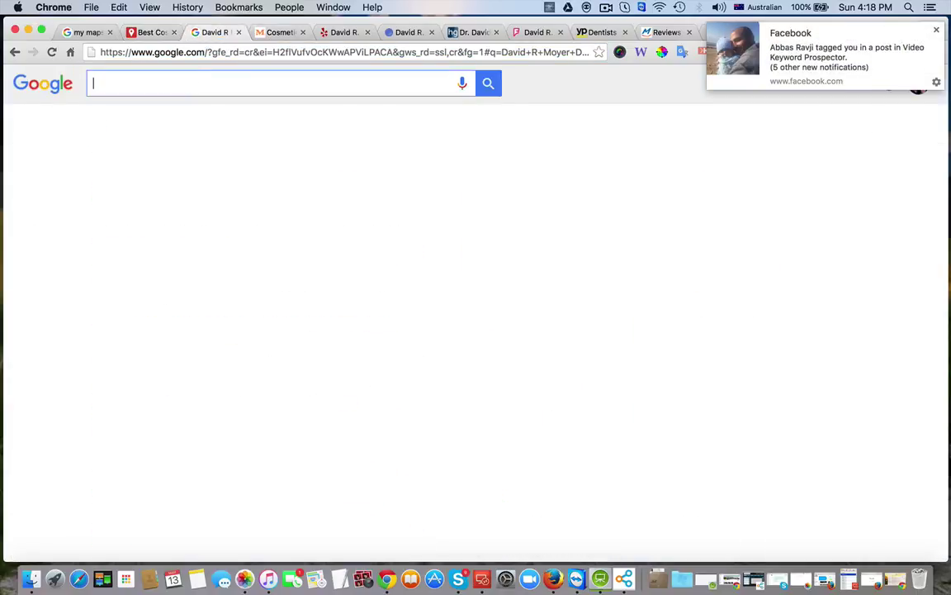
{"action": "type", "text": "cos"}
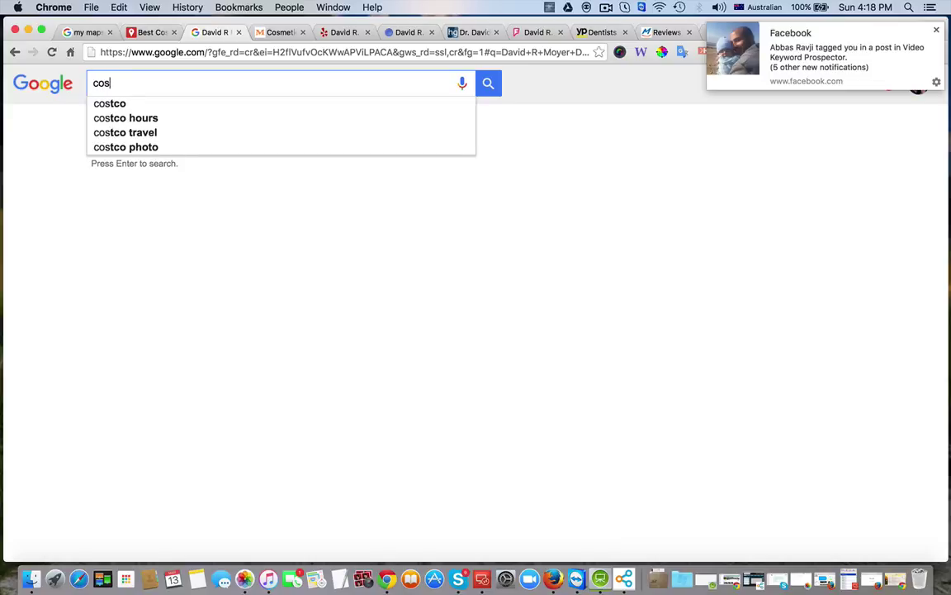
{"action": "type", "text": "megic"}
{"action": "key", "text": "BackSpace"}
{"action": "key", "text": "BackSpace"}
{"action": "key", "text": "BackSpace"}
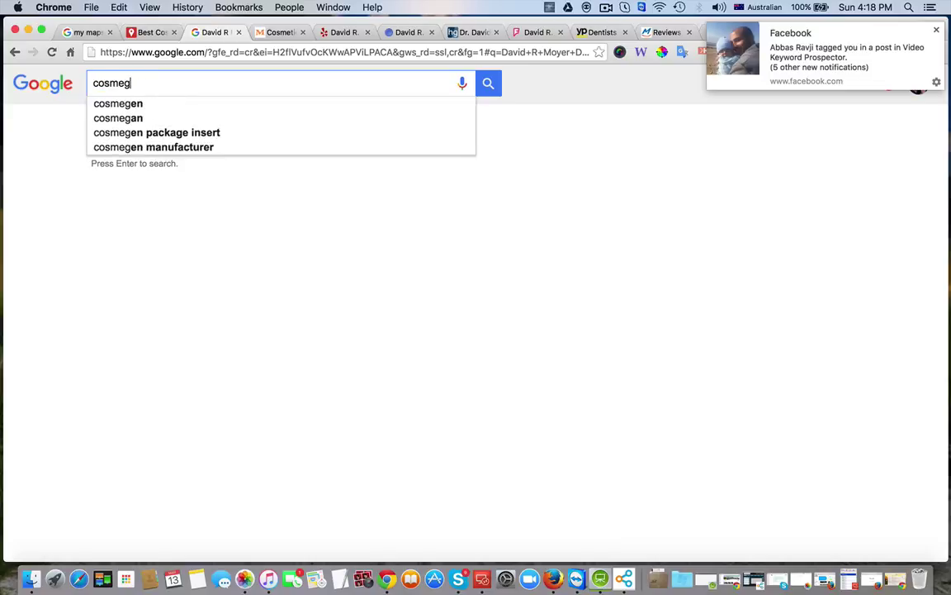
{"action": "key", "text": "BackSpace"}
{"action": "type", "text": "tic "}
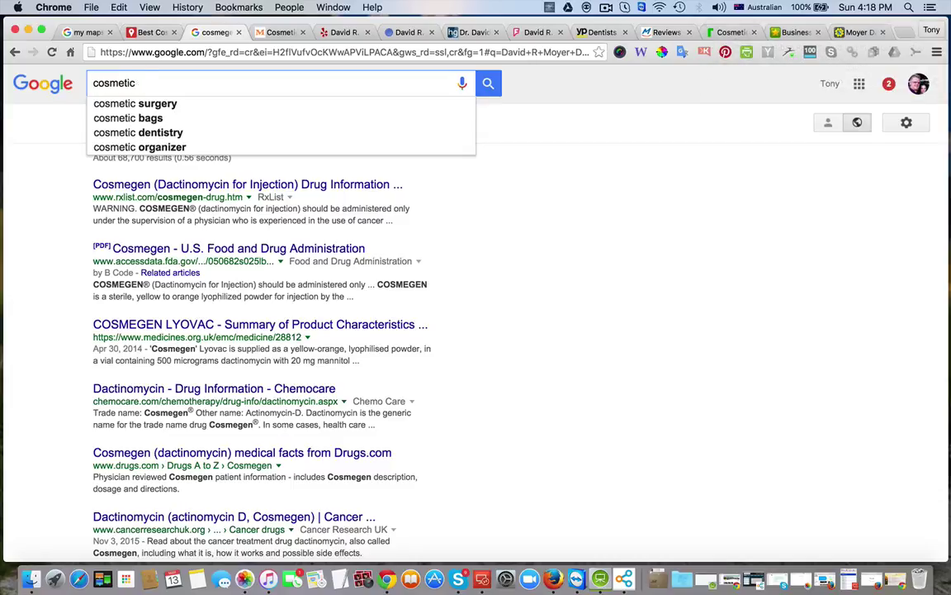
{"action": "type", "text": "dentist soc"}
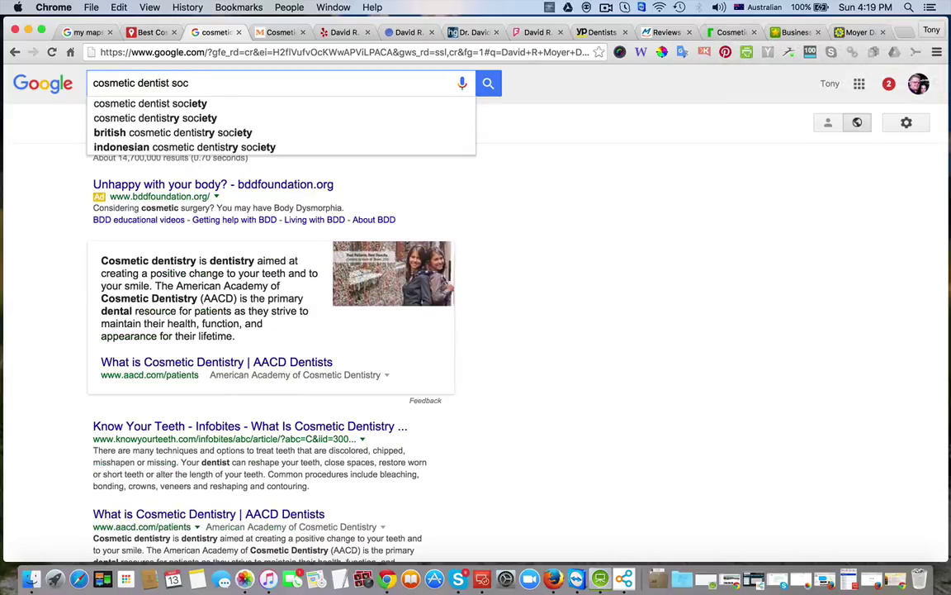
{"action": "key", "text": "BackSpace"}
{"action": "key", "text": "BackSpace"}
{"action": "type", "text": "c"}
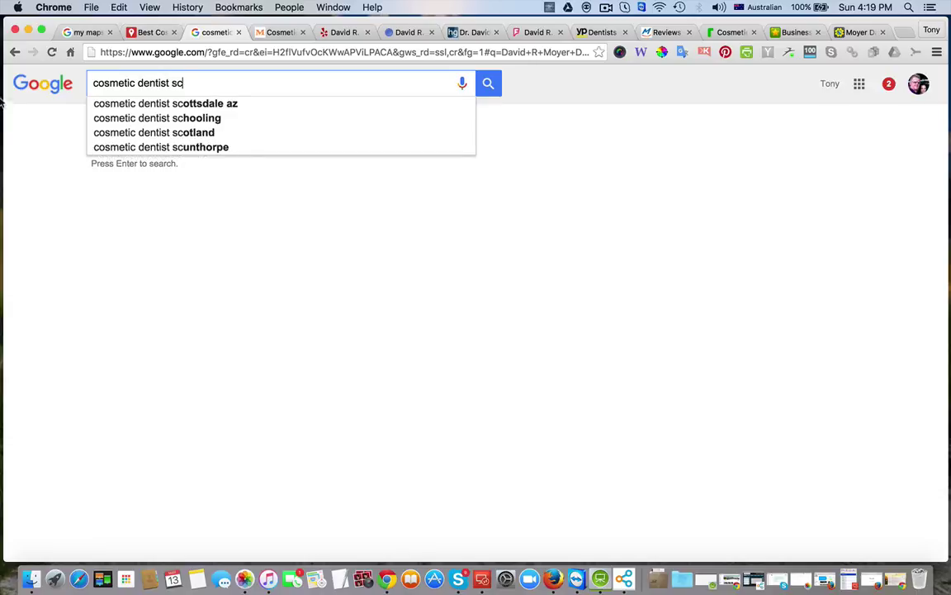
{"action": "left_click", "coordinate": [139, 110]}
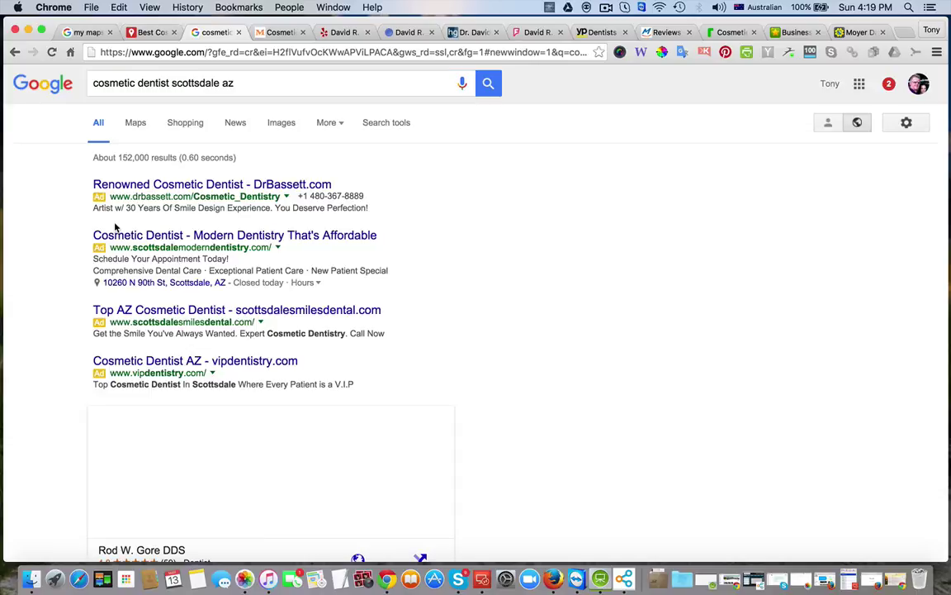
Open the 'Cosmetic Dentist Scottsdale' YouTube video from results page 2 and copy its address
{"action": "scroll", "coordinate": [132, 347], "scroll_direction": "down", "scroll_amount": 10}
{"action": "scroll", "coordinate": [157, 488], "scroll_direction": "down", "scroll_amount": 10}
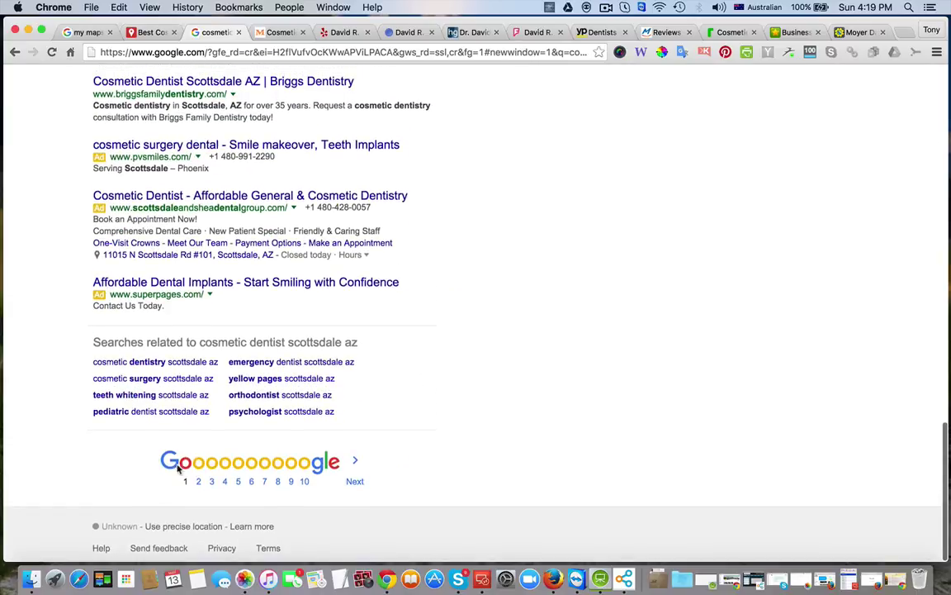
{"action": "left_click", "coordinate": [199, 482]}
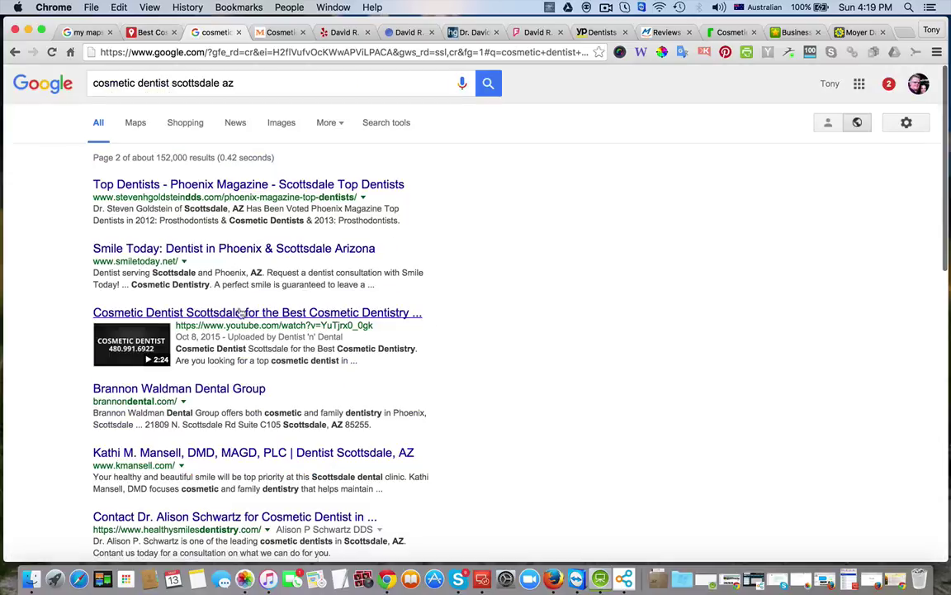
{"action": "left_click", "coordinate": [244, 313]}
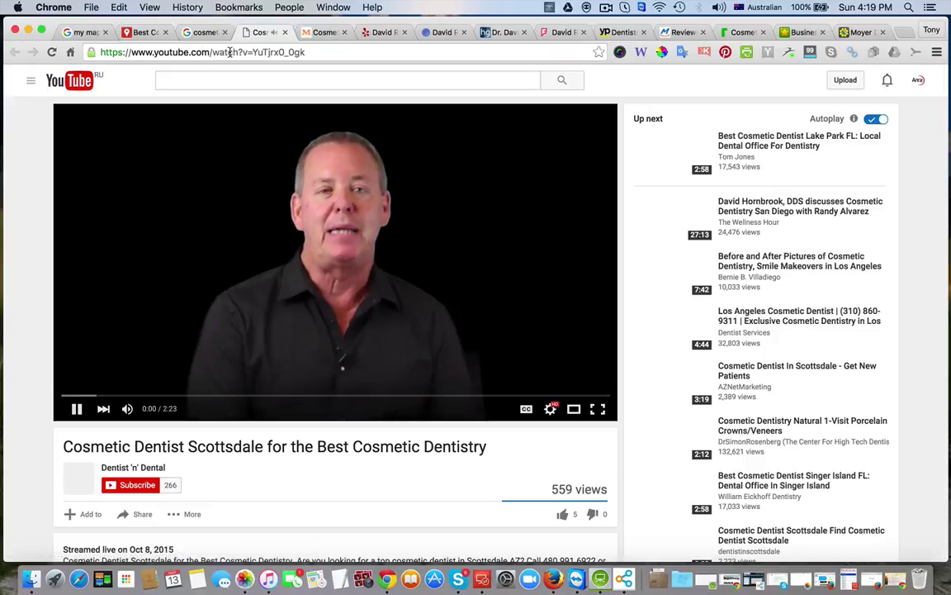
{"action": "left_click", "coordinate": [220, 54]}
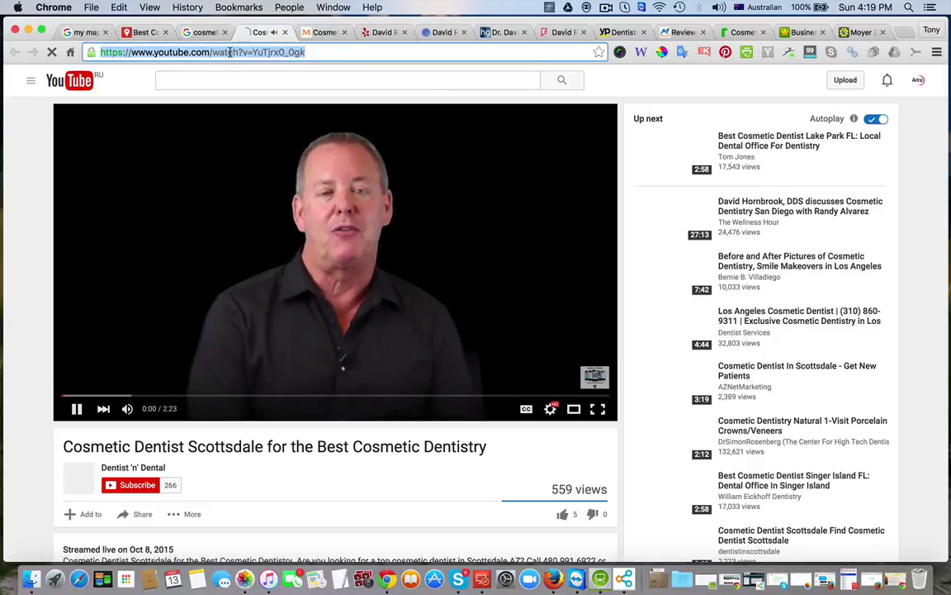
{"action": "left_click", "coordinate": [76, 408]}
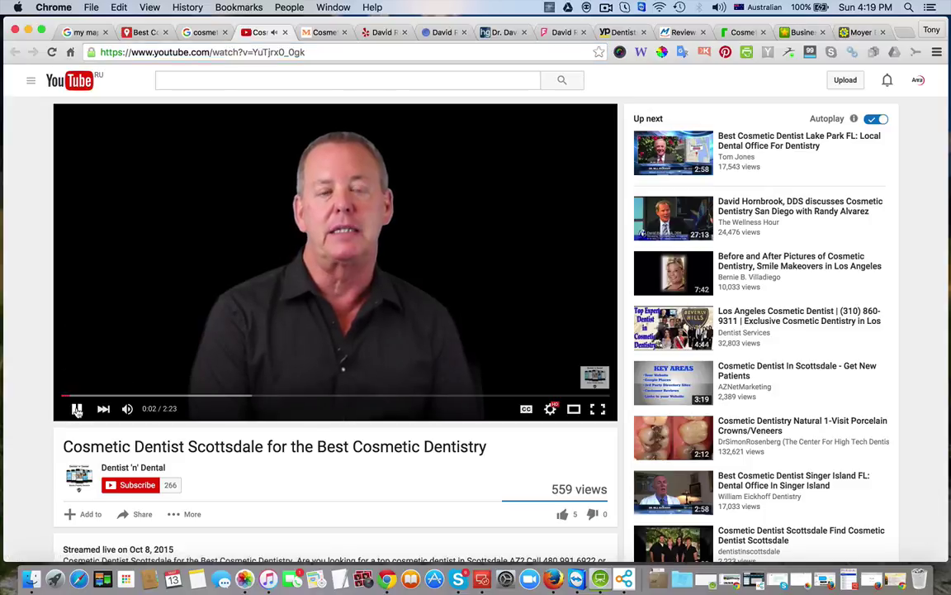
{"action": "left_click", "coordinate": [140, 31]}
Add the YouTube link watch?v=YuTjrx0_0gk with a line above it, then save the description
{"action": "type", "text": "https://www.youtube.com/watch?v=YuTjrx0_0gk"}
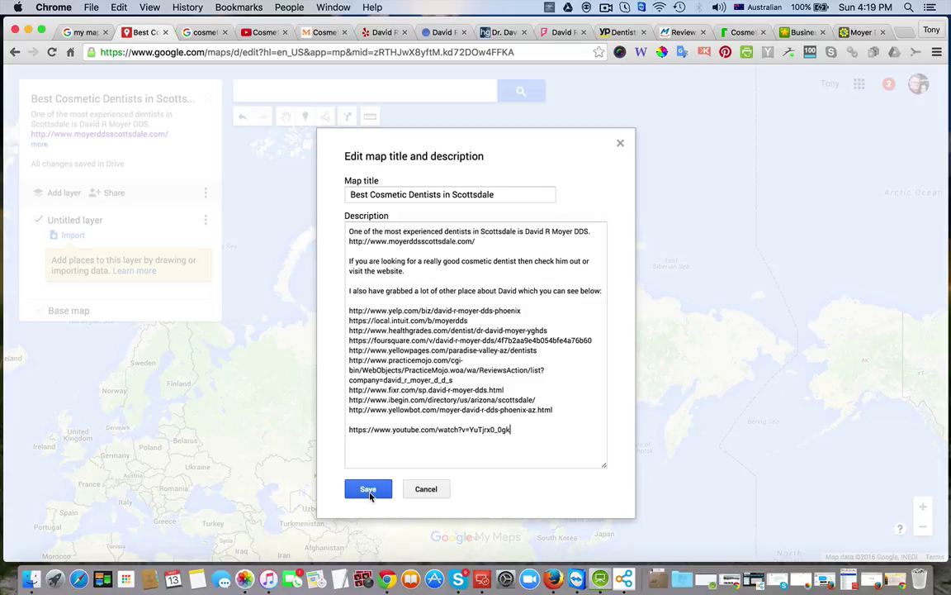
{"action": "left_click", "coordinate": [430, 419]}
{"action": "key", "text": "Return"}
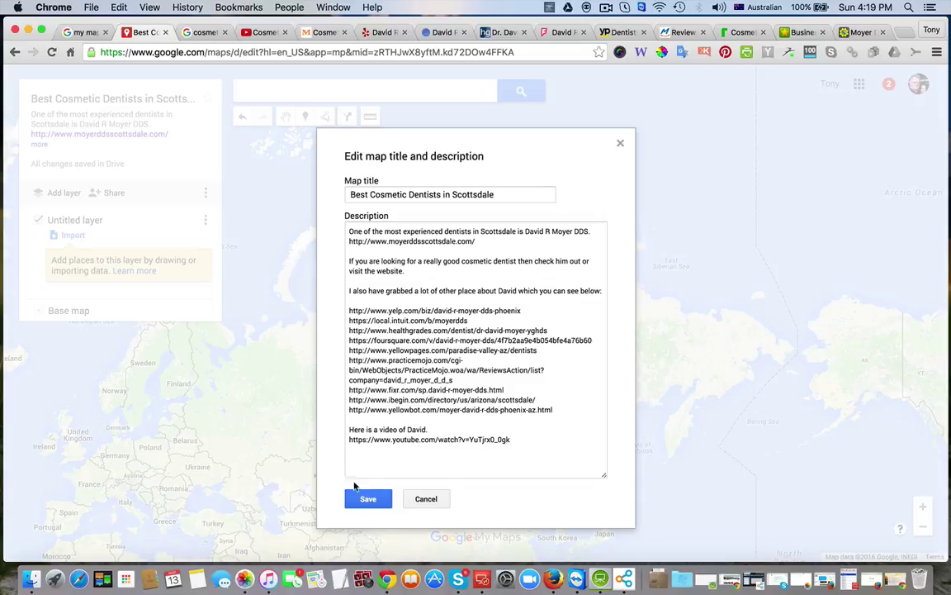
{"action": "left_click", "coordinate": [369, 500]}
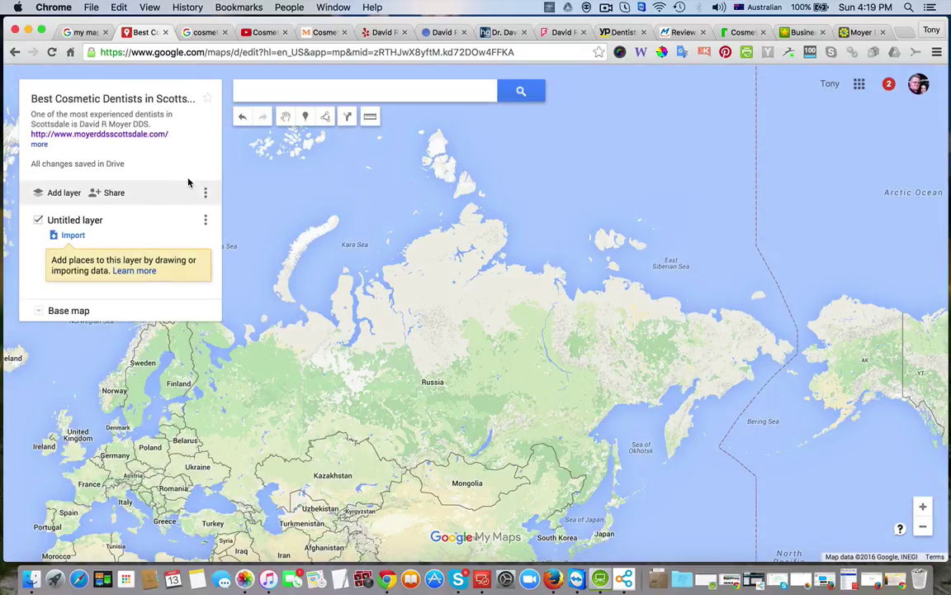
Select the practice's Tatum Blvd street address in the moyerddsscottsdale.com footer
{"action": "left_click", "coordinate": [195, 35]}
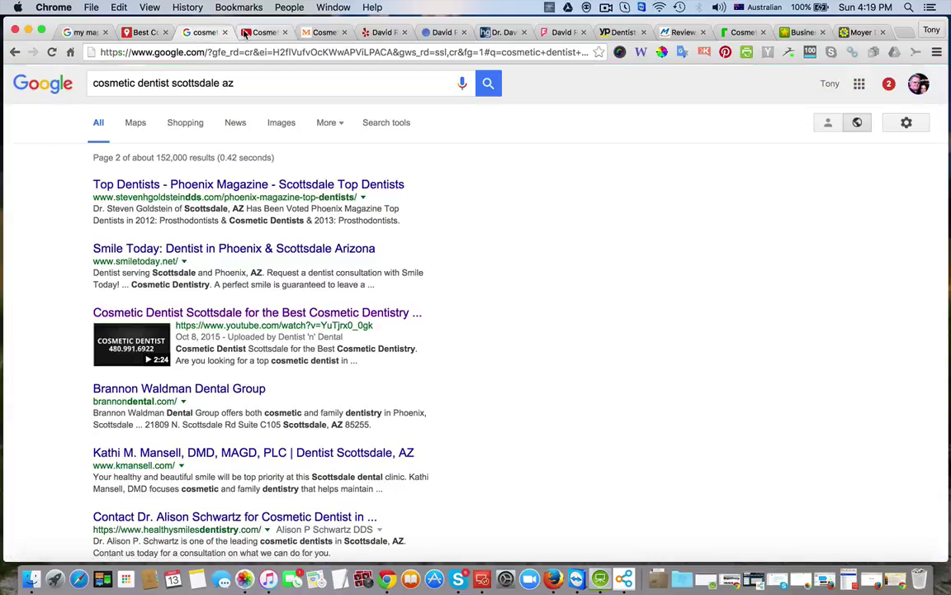
{"action": "left_click", "coordinate": [239, 33]}
{"action": "left_click", "coordinate": [319, 33]}
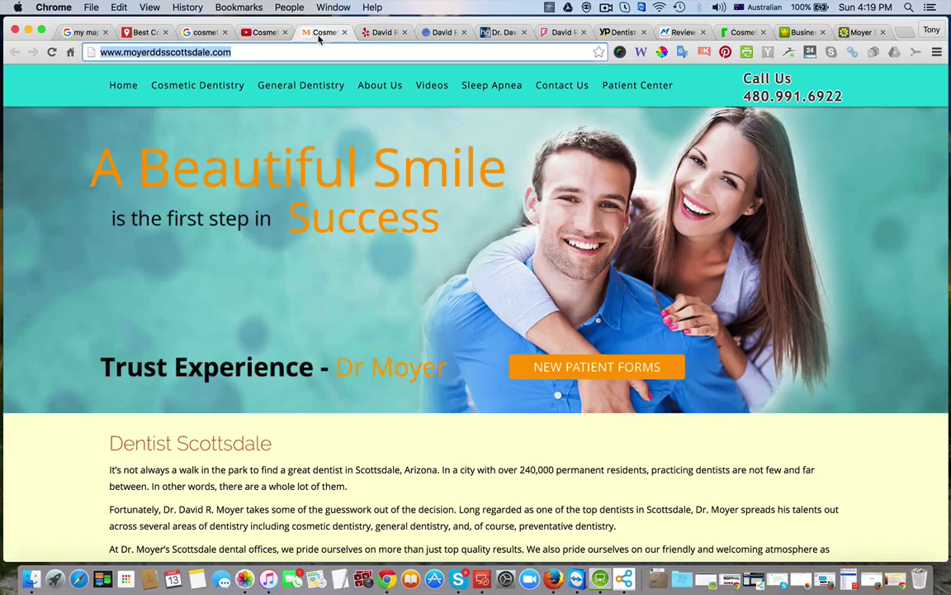
{"action": "left_click", "coordinate": [380, 33]}
{"action": "mouse_move", "coordinate": [300, 85]}
{"action": "left_click", "coordinate": [262, 33]}
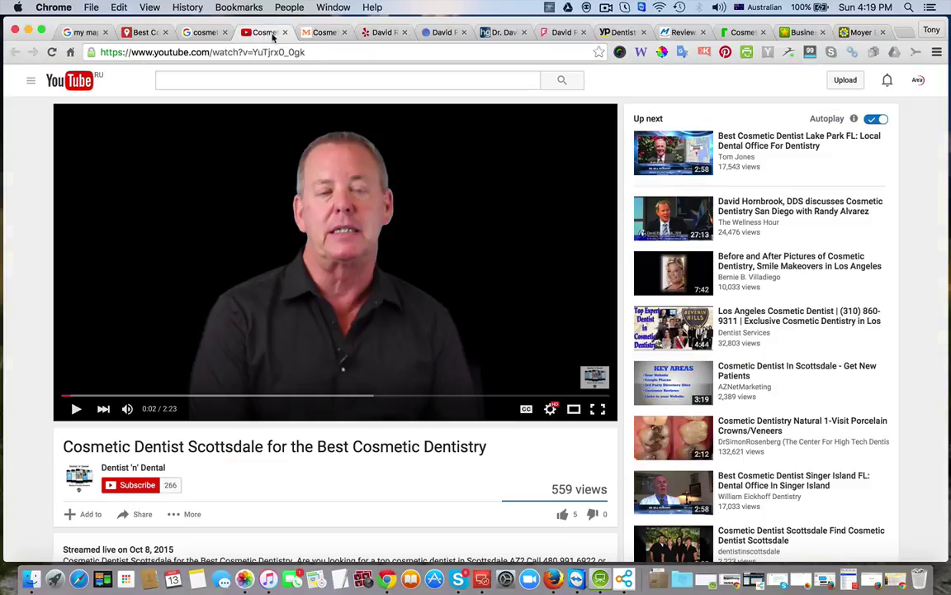
{"action": "left_click", "coordinate": [310, 33]}
{"action": "scroll", "coordinate": [267, 176], "scroll_direction": "down", "scroll_amount": 10}
{"action": "scroll", "coordinate": [267, 176], "scroll_direction": "down", "scroll_amount": 3}
{"action": "scroll", "coordinate": [132, 243], "scroll_direction": "down", "scroll_amount": 10}
{"action": "scroll", "coordinate": [148, 277], "scroll_direction": "down", "scroll_amount": 5}
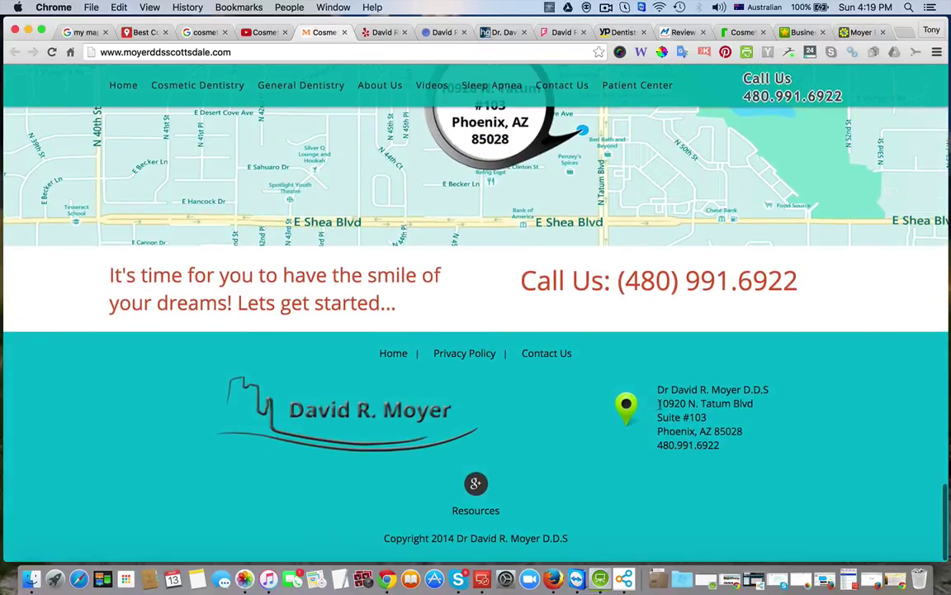
{"action": "mouse_move", "coordinate": [658, 390]}
{"action": "left_mouse_down"}
{"action": "mouse_move", "coordinate": [741, 468]}
{"action": "mouse_move", "coordinate": [750, 498]}
{"action": "mouse_move", "coordinate": [146, 47]}
{"action": "mouse_move", "coordinate": [355, 99]}
{"action": "left_mouse_up"}
{"action": "scroll", "coordinate": [741, 446], "scroll_direction": "up", "scroll_amount": 1}
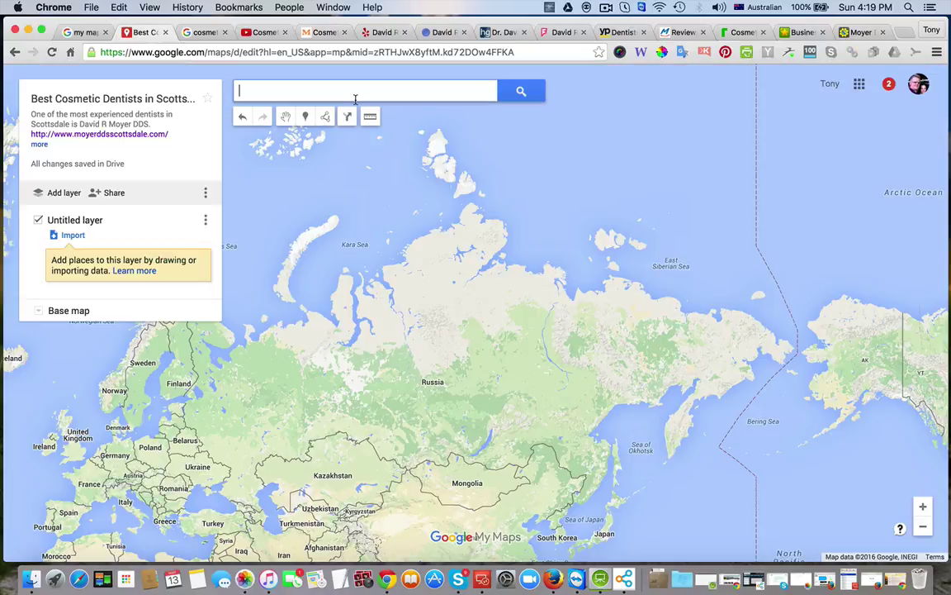
Search the map for the trimmed Tatum Blvd address and open David R. Moyer, DDS details
{"action": "left_click", "coordinate": [531, 92]}
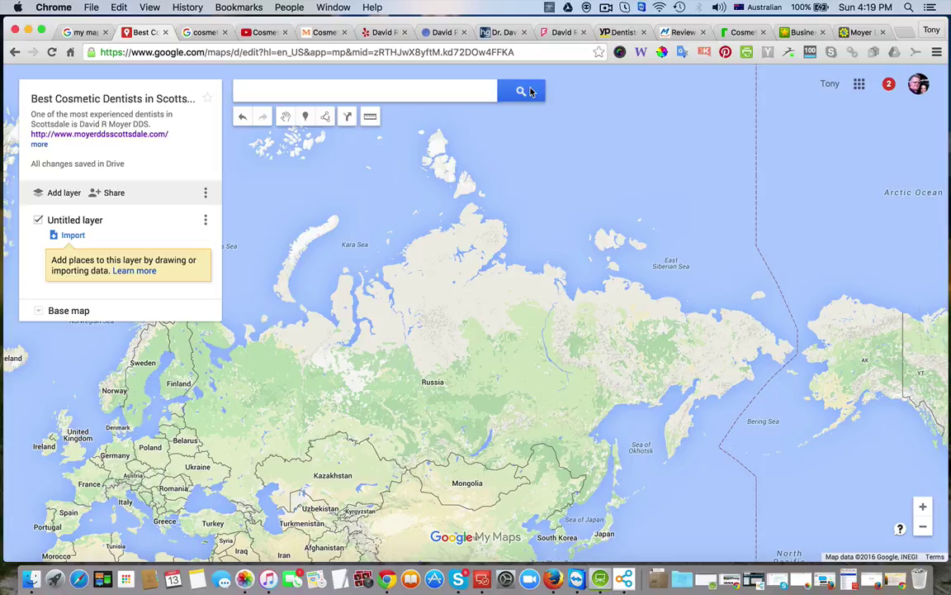
{"action": "left_click", "coordinate": [410, 91]}
{"action": "key", "text": "super+v"}
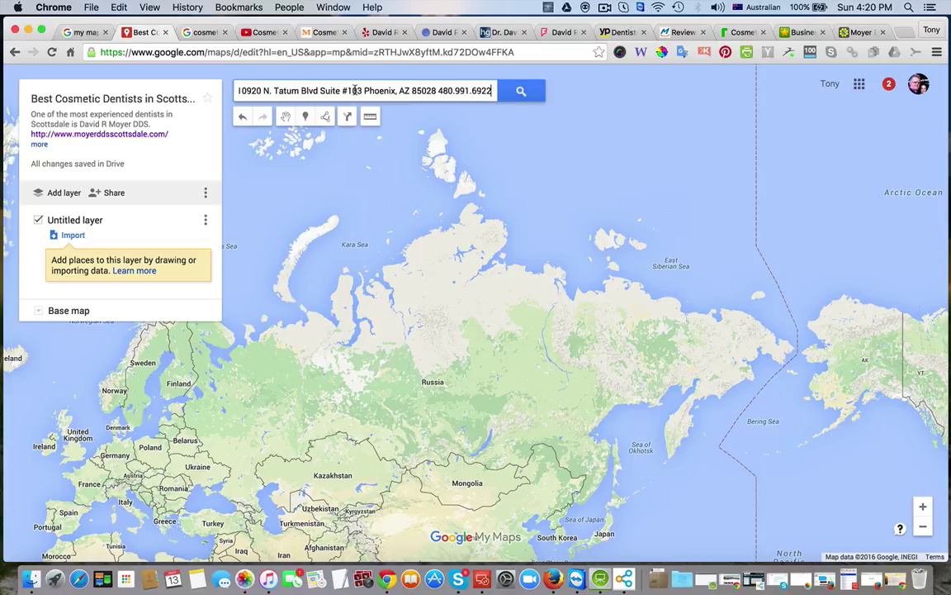
{"action": "left_click_drag", "start_coordinate": [413, 92], "coordinate": [494, 91]}
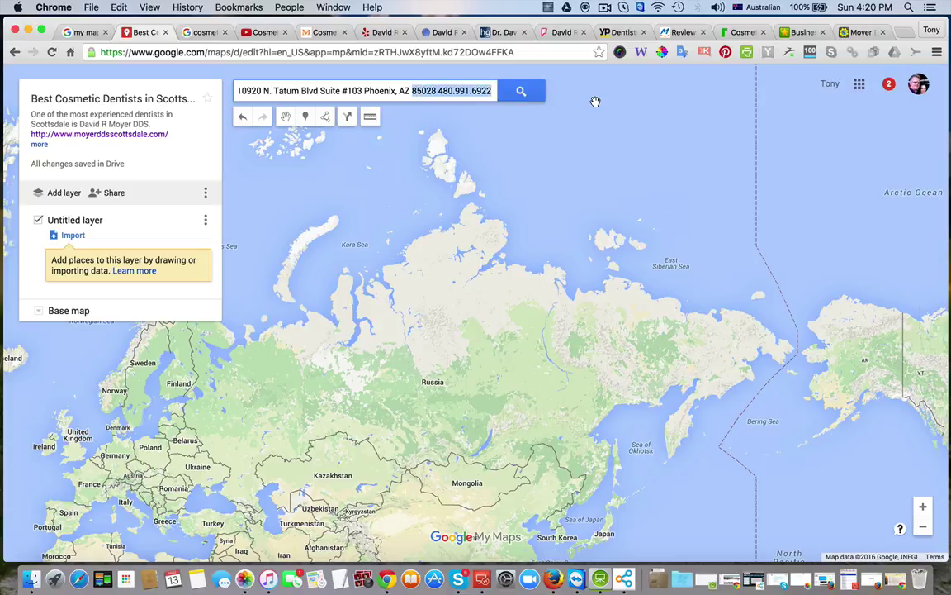
{"action": "key", "text": "BackSpace"}
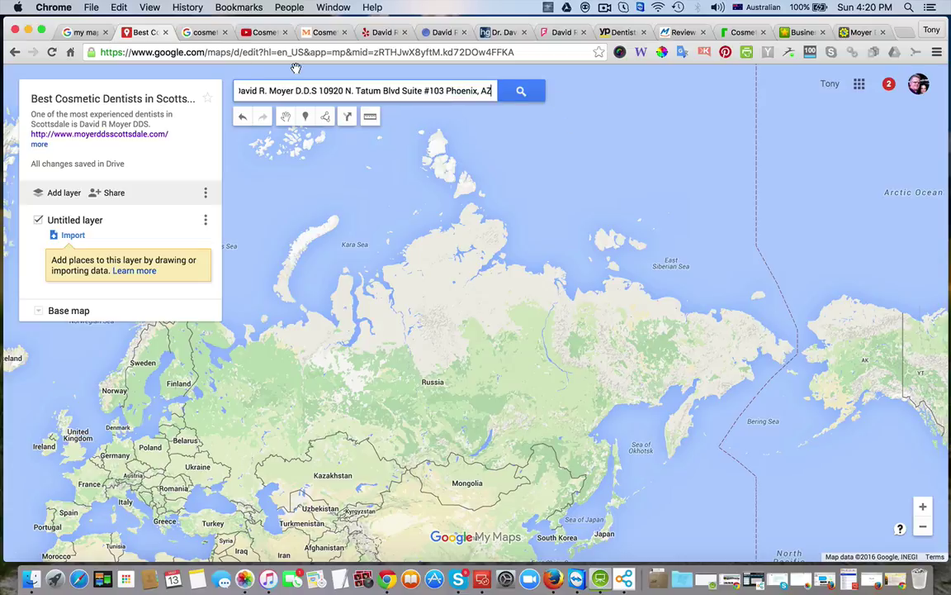
{"action": "left_click_drag", "start_coordinate": [321, 91], "coordinate": [236, 91]}
{"action": "key", "text": "BackSpace"}
{"action": "left_click", "coordinate": [525, 98]}
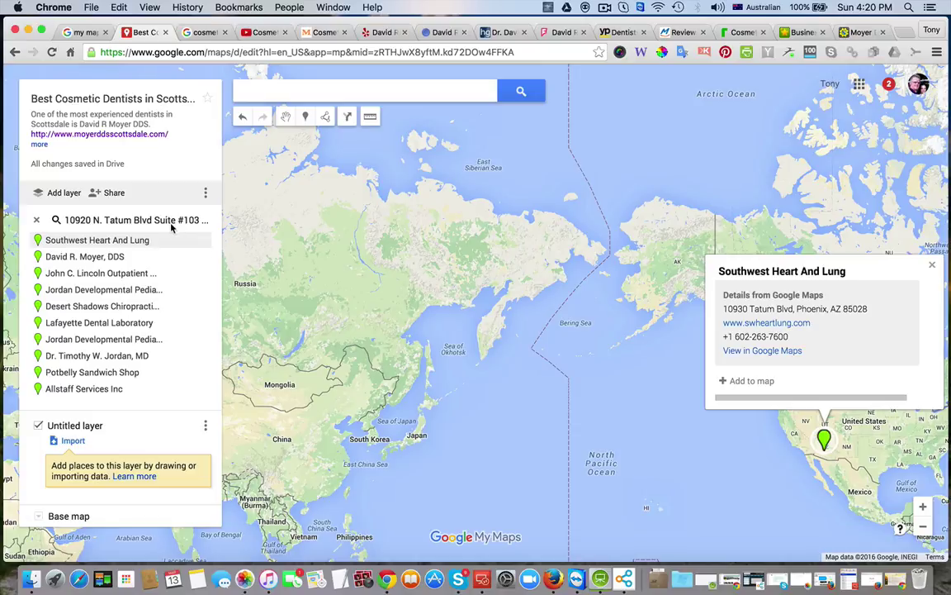
{"action": "left_click", "coordinate": [112, 258]}
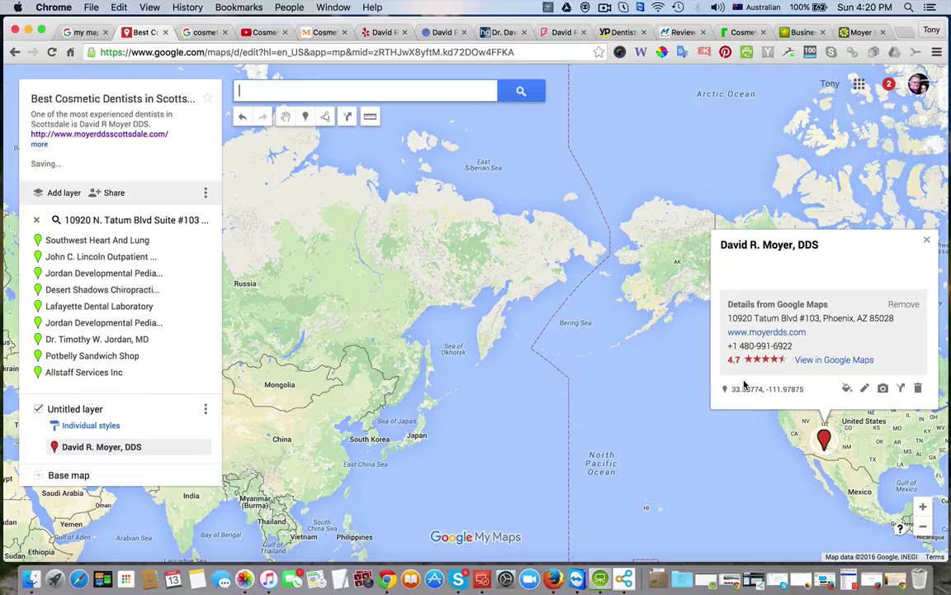
Attach the Cosmetic Dentist Scottsdale YouTube video to the David R. Moyer, DDS pin by its URL
{"action": "left_click", "coordinate": [883, 389]}
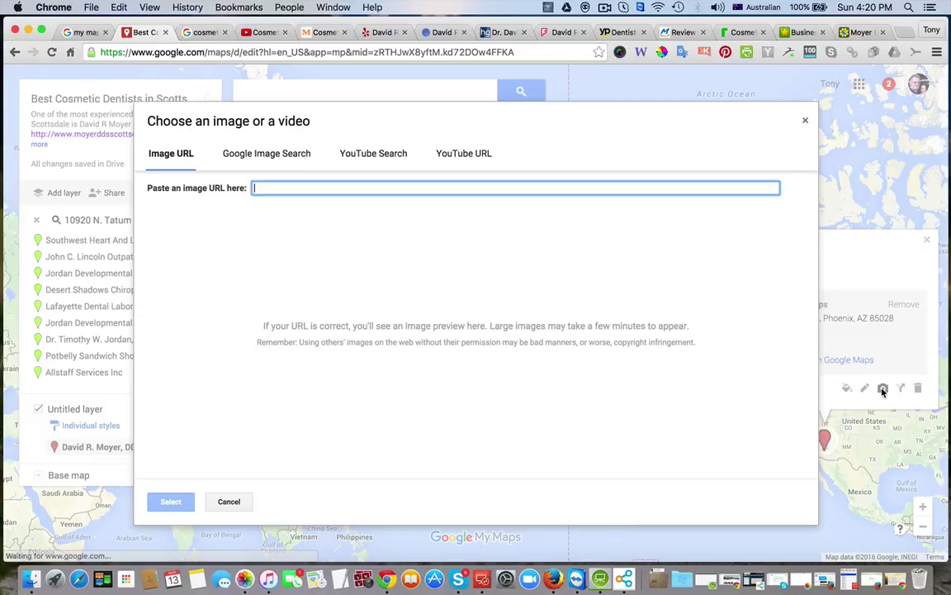
{"action": "left_click", "coordinate": [232, 32]}
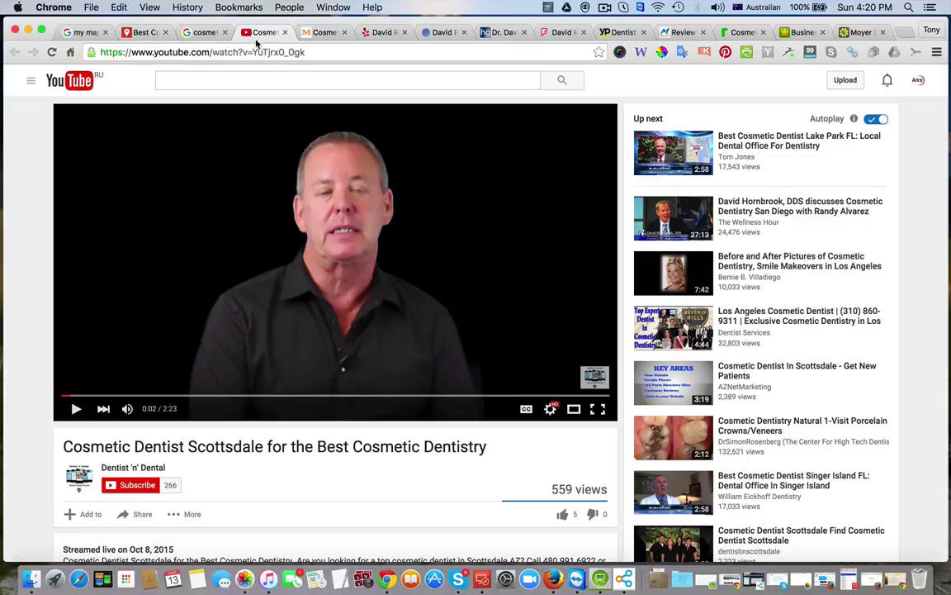
{"action": "left_click", "coordinate": [252, 52]}
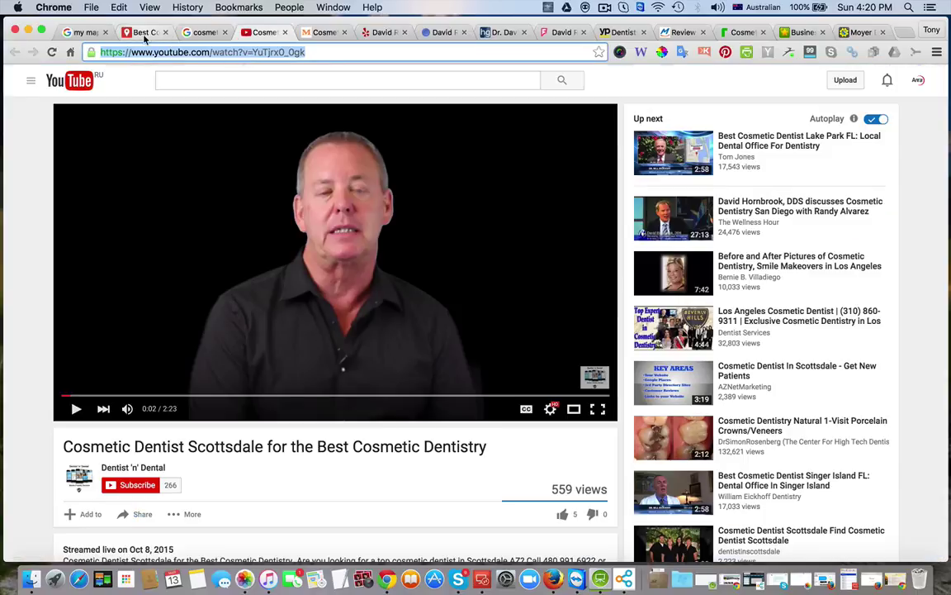
{"action": "left_click", "coordinate": [139, 32]}
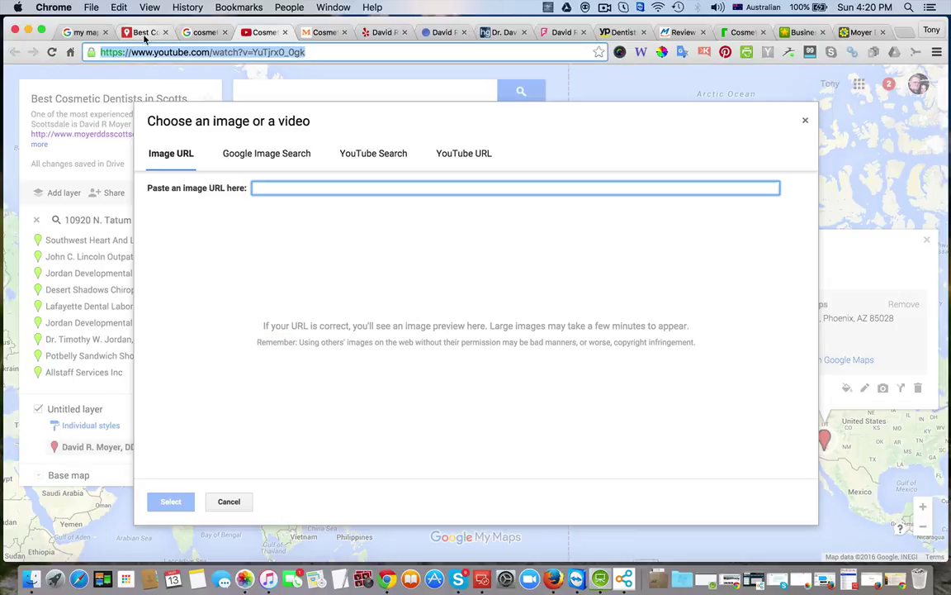
{"action": "left_click", "coordinate": [461, 158]}
{"action": "type", "text": "https://www.youtube.com/watch?v=YuTjrx0_0gk"}
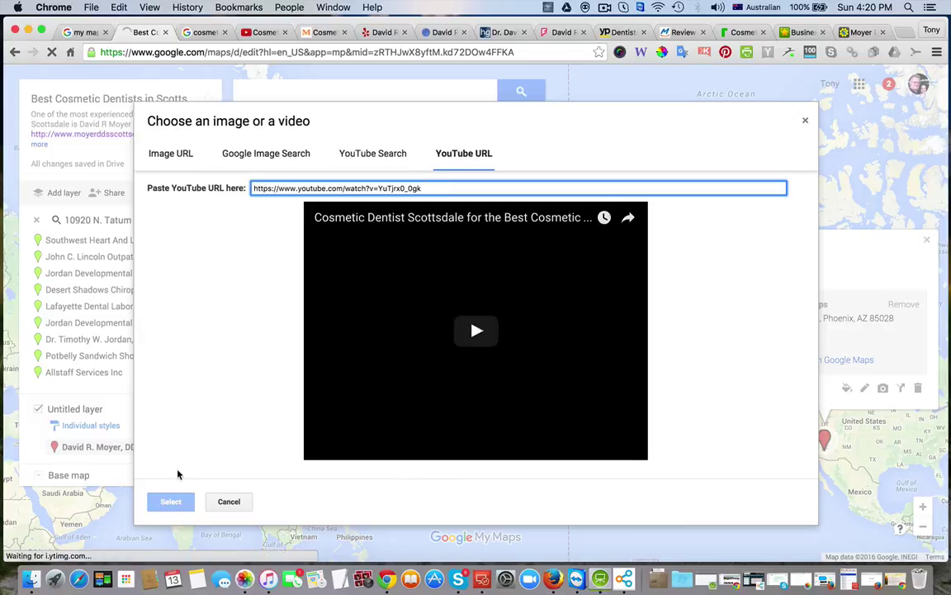
{"action": "left_click", "coordinate": [171, 502]}
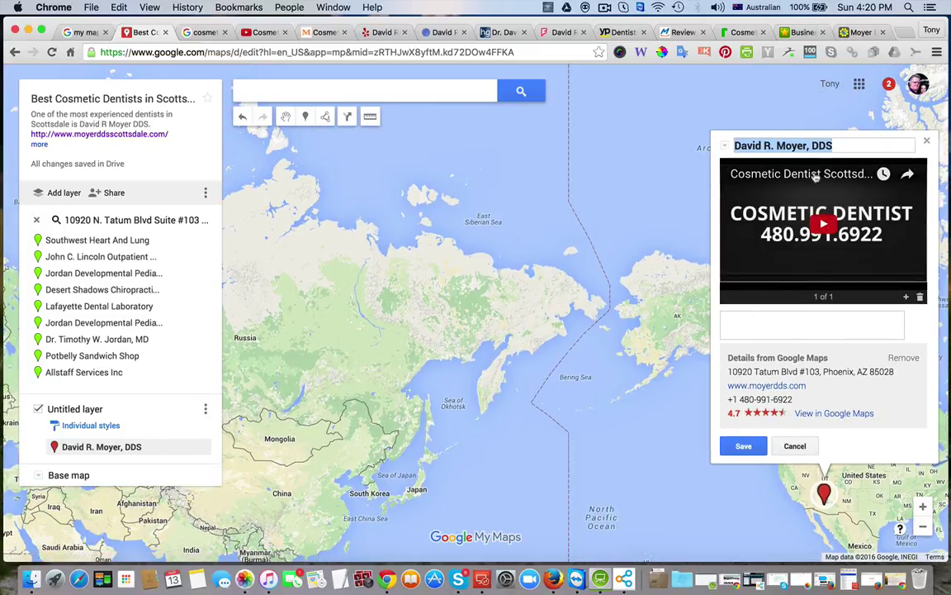
Append 'Cosmetic Dentist Scottsdale' to the pin title
{"action": "left_click", "coordinate": [844, 144]}
{"action": "type", "text": "Cosmetic Den"}
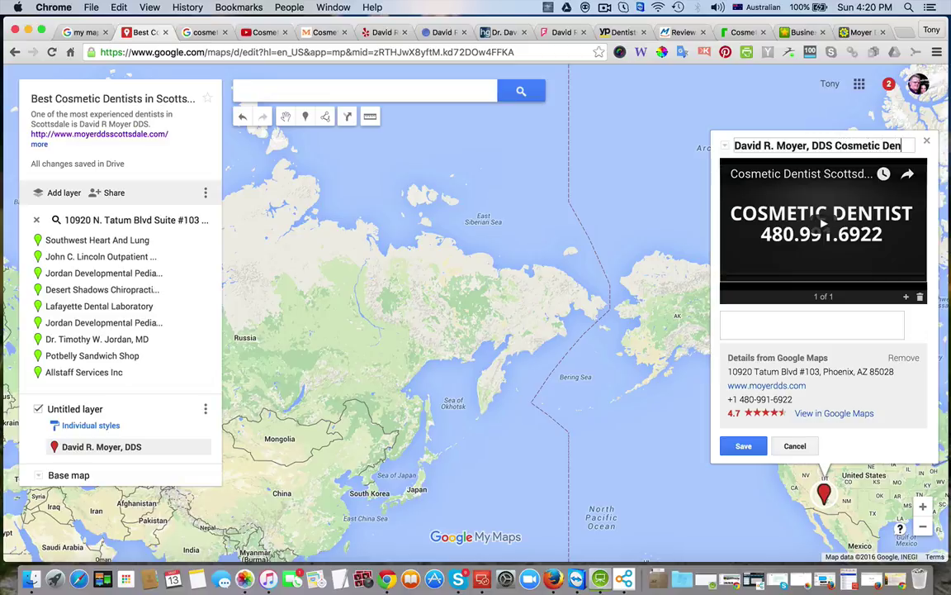
{"action": "type", "text": "tist"}
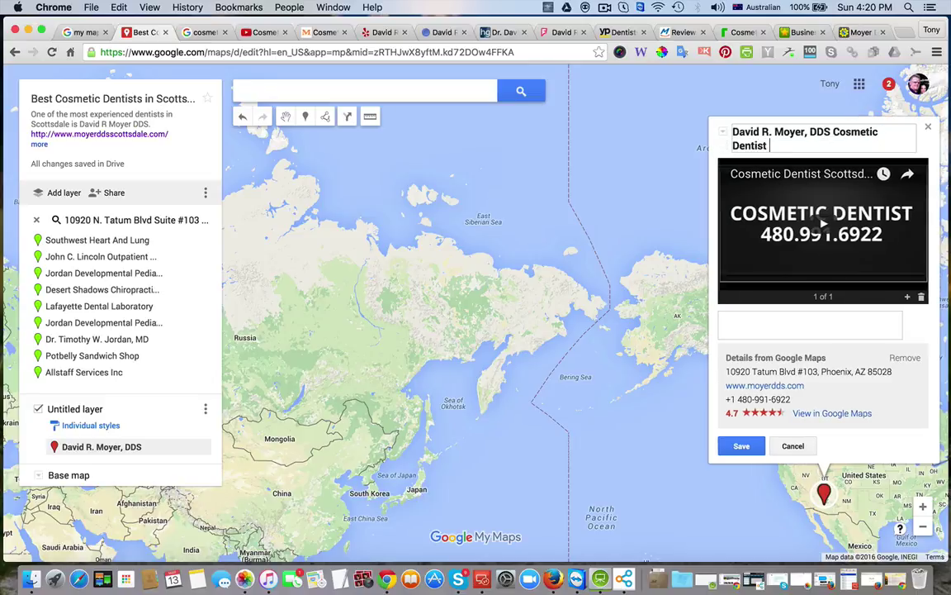
{"action": "type", "text": " Sc"}
{"action": "key", "text": "BackSpace"}
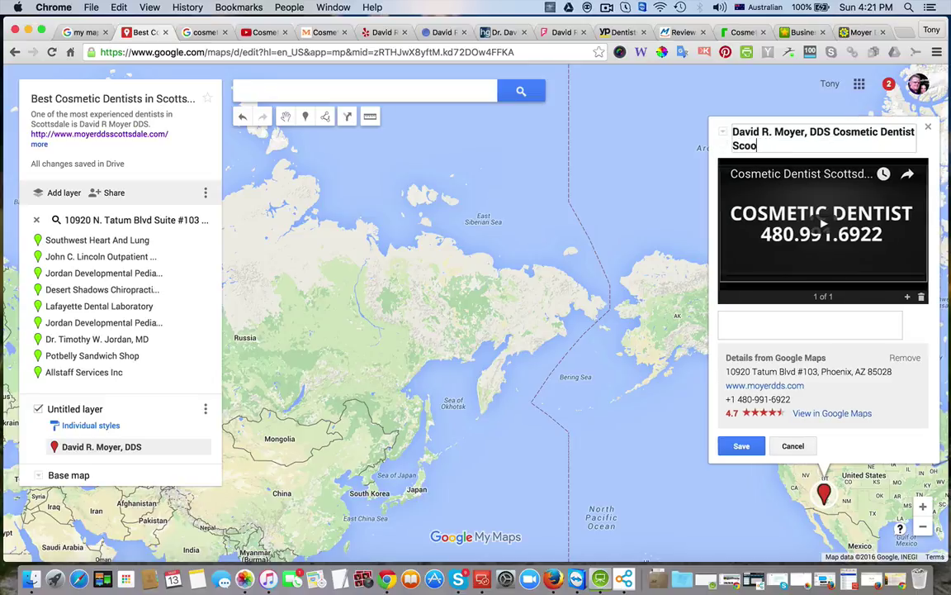
{"action": "type", "text": "sdale"}
Expand the full description of the Cosmetic Dentist Scottsdale YouTube video
{"action": "left_click", "coordinate": [271, 32]}
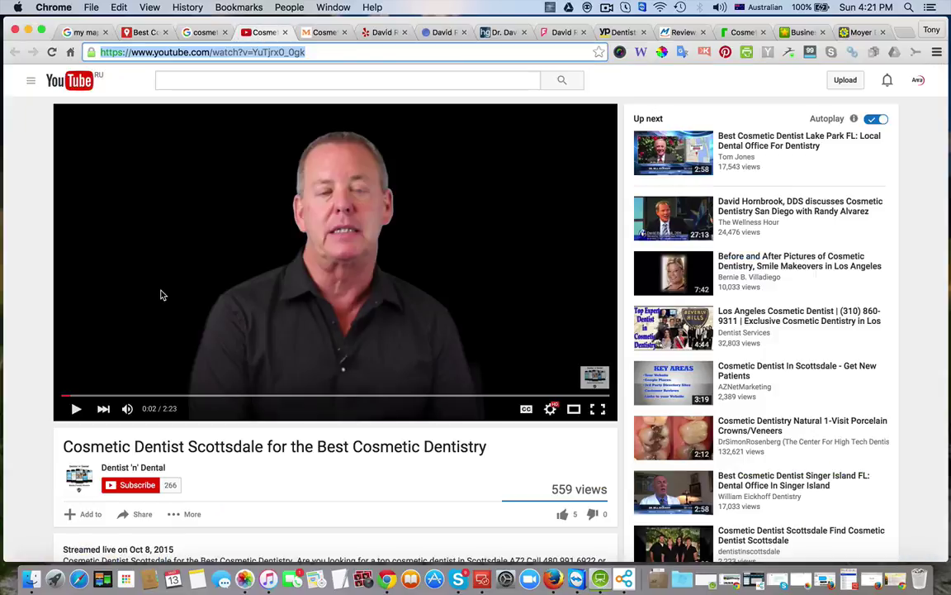
{"action": "scroll", "coordinate": [161, 322], "scroll_direction": "down", "scroll_amount": 5}
{"action": "left_click", "coordinate": [322, 342]}
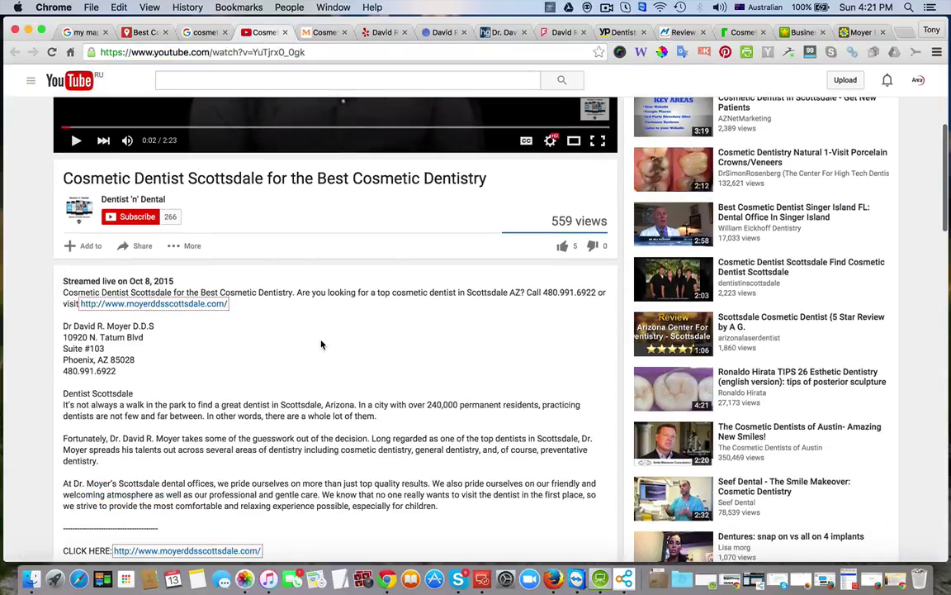
{"action": "scroll", "coordinate": [68, 322], "scroll_direction": "down", "scroll_amount": 3}
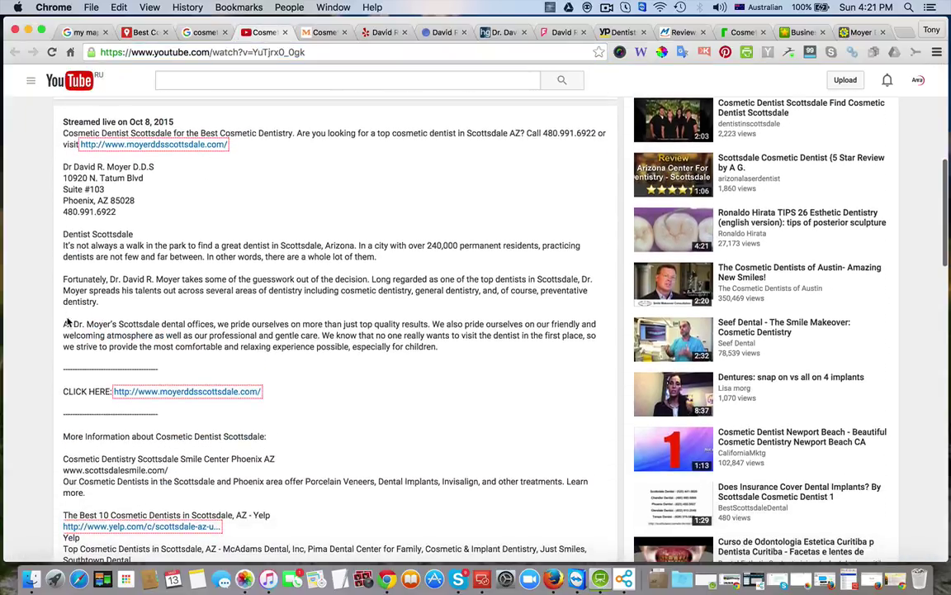
{"action": "scroll", "coordinate": [69, 322], "scroll_direction": "down", "scroll_amount": 3}
{"action": "scroll", "coordinate": [69, 323], "scroll_direction": "down", "scroll_amount": 5}
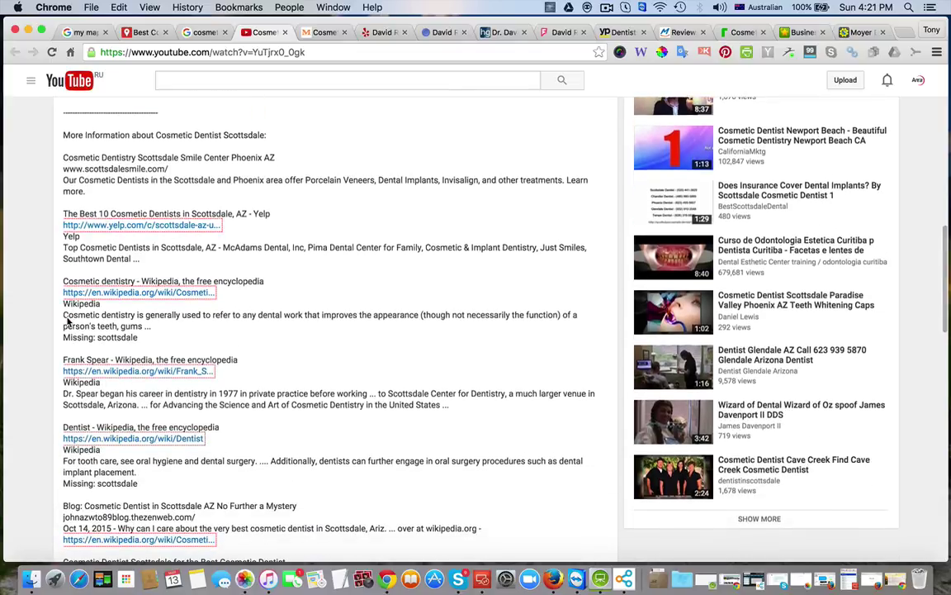
{"action": "scroll", "coordinate": [69, 322], "scroll_direction": "up", "scroll_amount": 10}
{"action": "scroll", "coordinate": [68, 318], "scroll_direction": "up", "scroll_amount": 2}
{"action": "scroll", "coordinate": [68, 319], "scroll_direction": "down", "scroll_amount": 2}
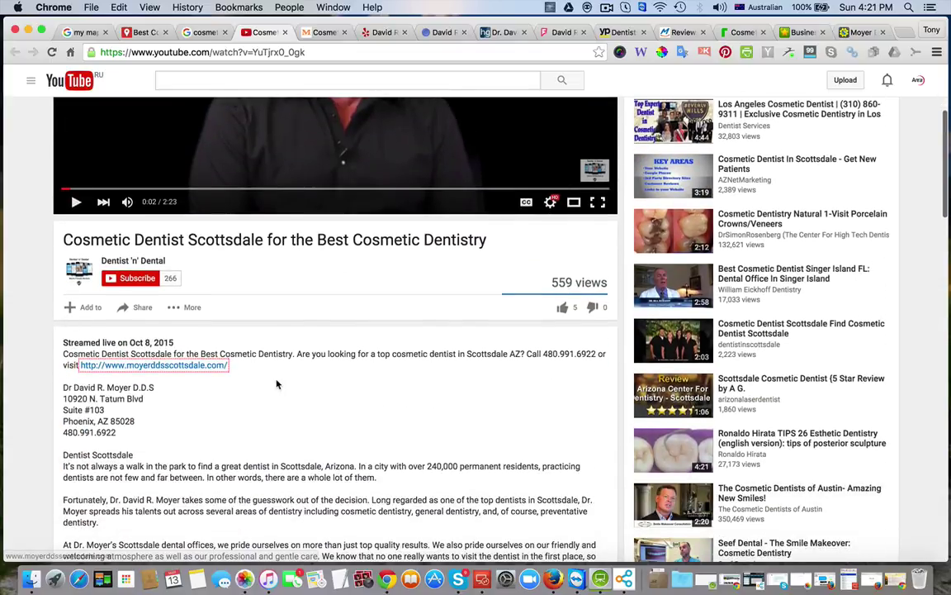
Select the description text from its opening line down to the VISIT OUR SITE link
{"action": "left_click_drag", "start_coordinate": [60, 354], "coordinate": [122, 434]}
{"action": "key", "text": "super+c"}
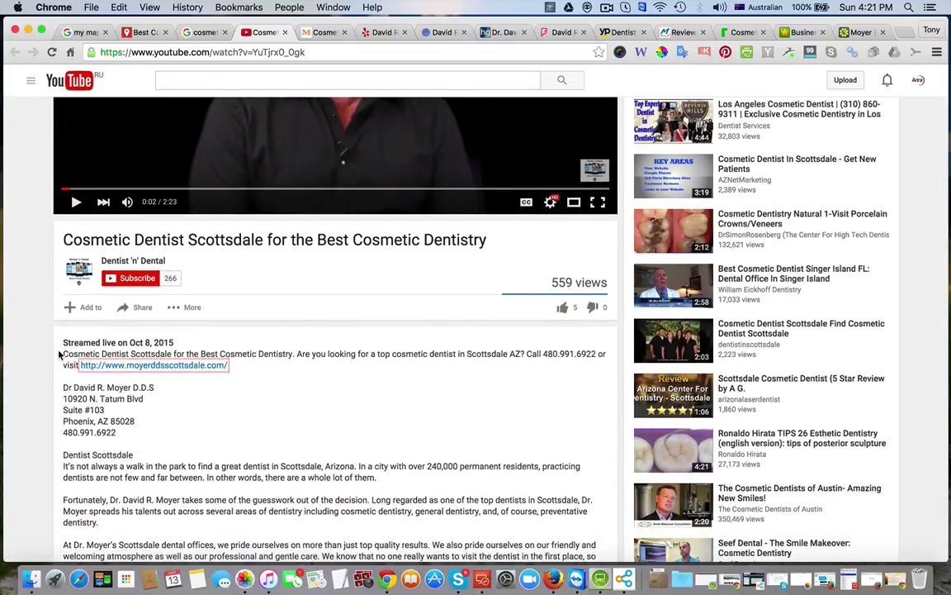
{"action": "scroll", "coordinate": [122, 433], "scroll_direction": "down", "scroll_amount": 3}
{"action": "scroll", "coordinate": [122, 433], "scroll_direction": "down", "scroll_amount": 5}
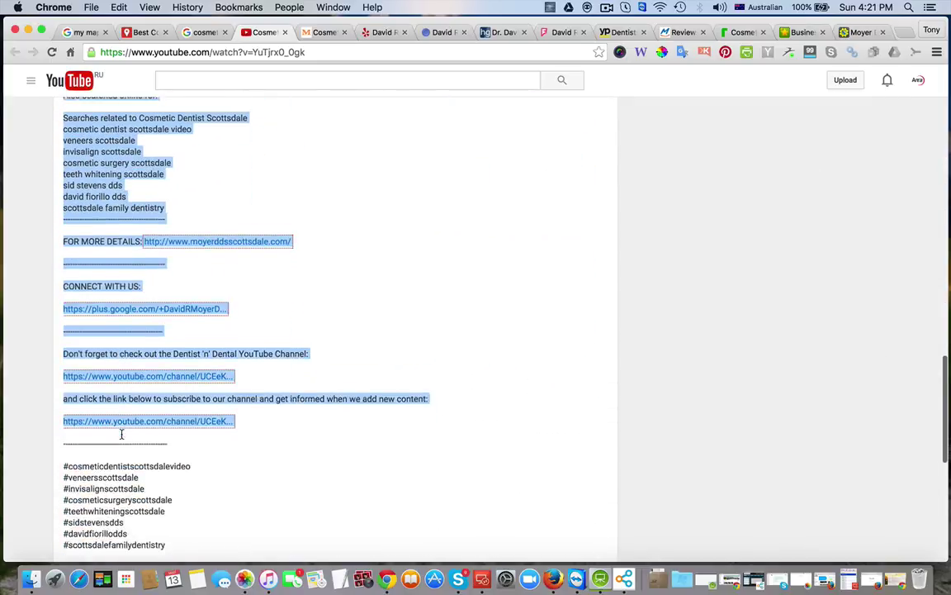
{"action": "scroll", "coordinate": [123, 434], "scroll_direction": "down", "scroll_amount": 1}
{"action": "scroll", "coordinate": [123, 434], "scroll_direction": "down", "scroll_amount": 1}
{"action": "scroll", "coordinate": [123, 433], "scroll_direction": "down", "scroll_amount": 2}
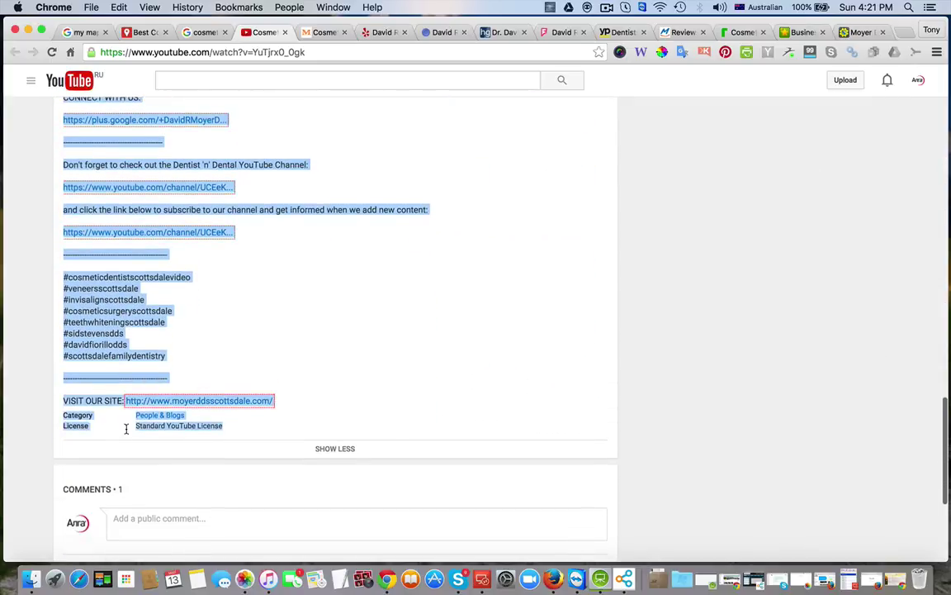
{"action": "left_click_drag", "start_coordinate": [122, 434], "coordinate": [281, 400]}
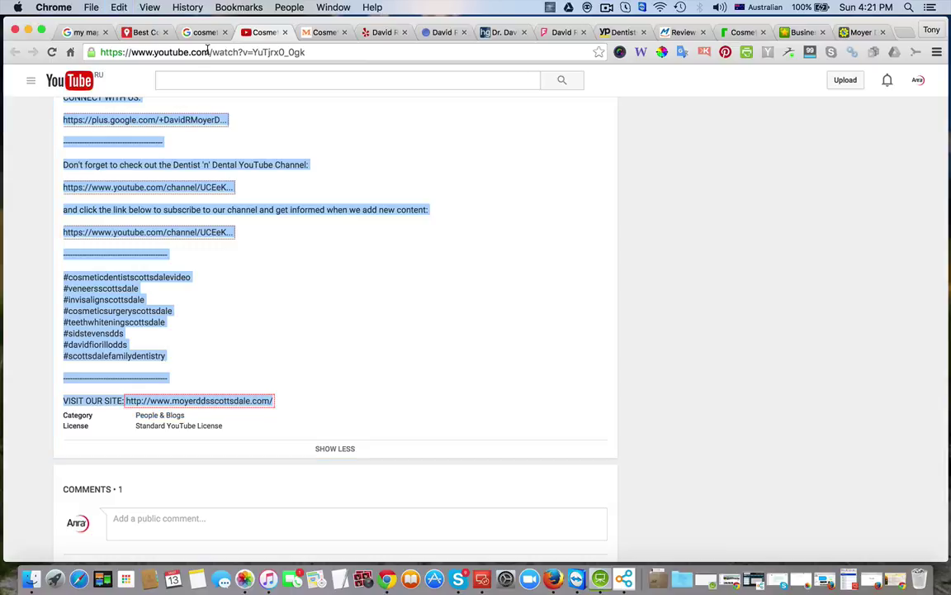
Paste the YouTube description into the David R. Moyer pin's description and save it
{"action": "left_click", "coordinate": [143, 34]}
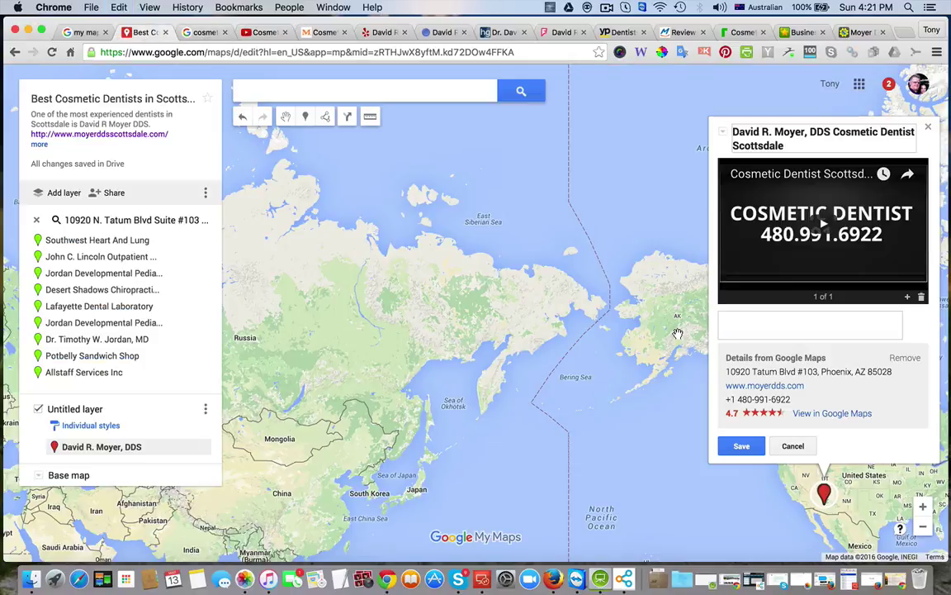
{"action": "key", "text": "super+v"}
{"action": "scroll", "coordinate": [777, 367], "scroll_direction": "down", "scroll_amount": 5}
{"action": "scroll", "coordinate": [768, 380], "scroll_direction": "down", "scroll_amount": 3}
{"action": "left_click", "coordinate": [742, 446]}
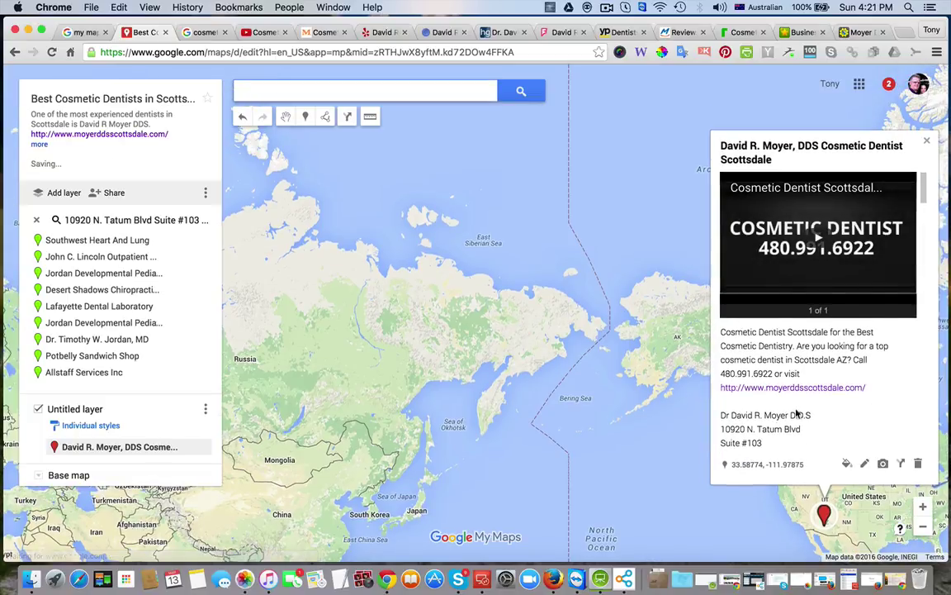
Scroll through the saved pin to review its video, title and description
{"action": "scroll", "coordinate": [816, 395], "scroll_direction": "down", "scroll_amount": 5}
{"action": "scroll", "coordinate": [816, 395], "scroll_direction": "down", "scroll_amount": 3}
{"action": "scroll", "coordinate": [816, 393], "scroll_direction": "down", "scroll_amount": 4}
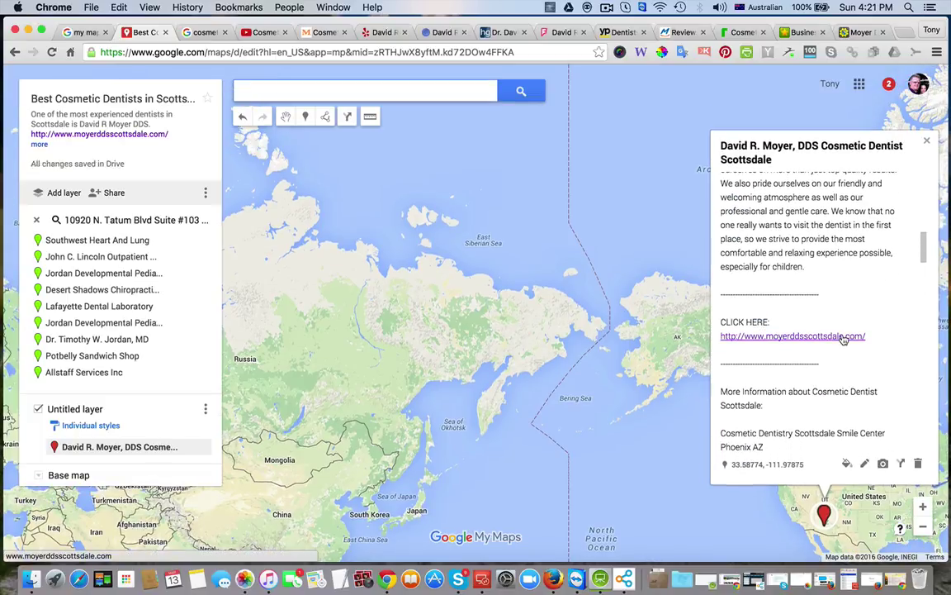
{"action": "scroll", "coordinate": [821, 368], "scroll_direction": "down", "scroll_amount": 5}
{"action": "scroll", "coordinate": [822, 368], "scroll_direction": "down", "scroll_amount": 2}
{"action": "scroll", "coordinate": [822, 369], "scroll_direction": "down", "scroll_amount": 4}
{"action": "scroll", "coordinate": [821, 368], "scroll_direction": "down", "scroll_amount": 4}
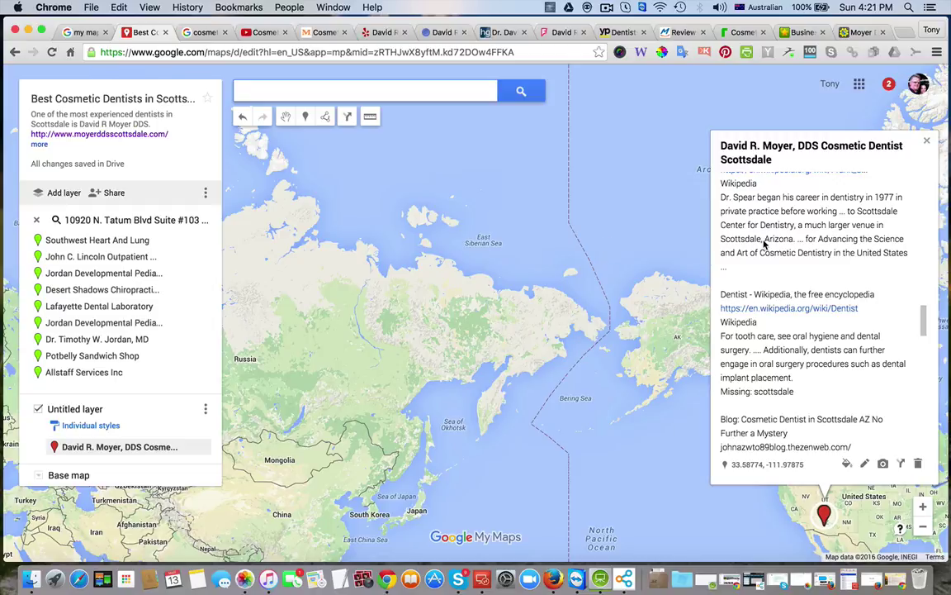
{"action": "scroll", "coordinate": [784, 246], "scroll_direction": "down", "scroll_amount": 5}
{"action": "scroll", "coordinate": [768, 244], "scroll_direction": "down", "scroll_amount": 5}
{"action": "scroll", "coordinate": [765, 244], "scroll_direction": "up", "scroll_amount": 10}
{"action": "scroll", "coordinate": [760, 247], "scroll_direction": "up", "scroll_amount": 10}
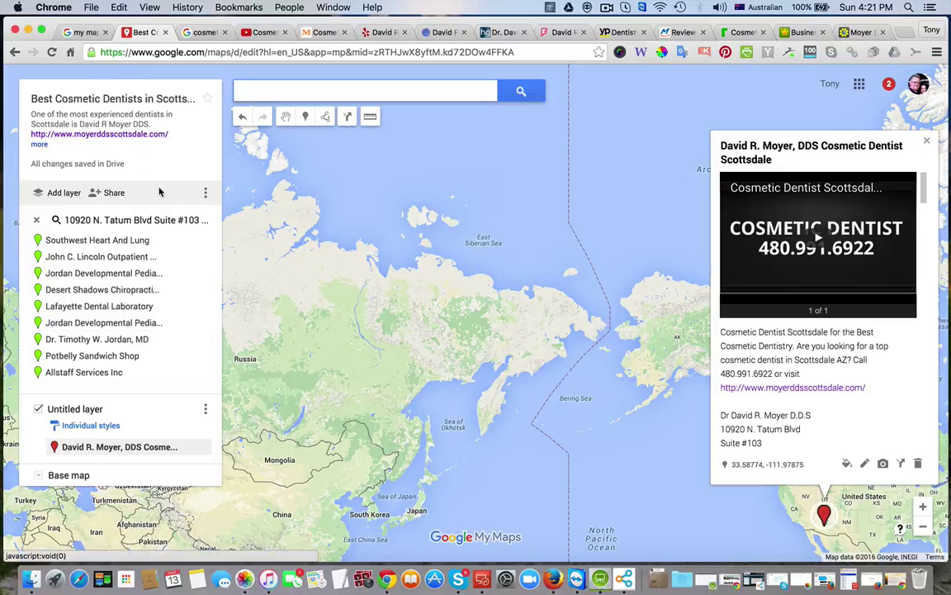
Try Embed on my site and dismiss the warning that the private map isn't public
{"action": "left_click", "coordinate": [113, 192]}
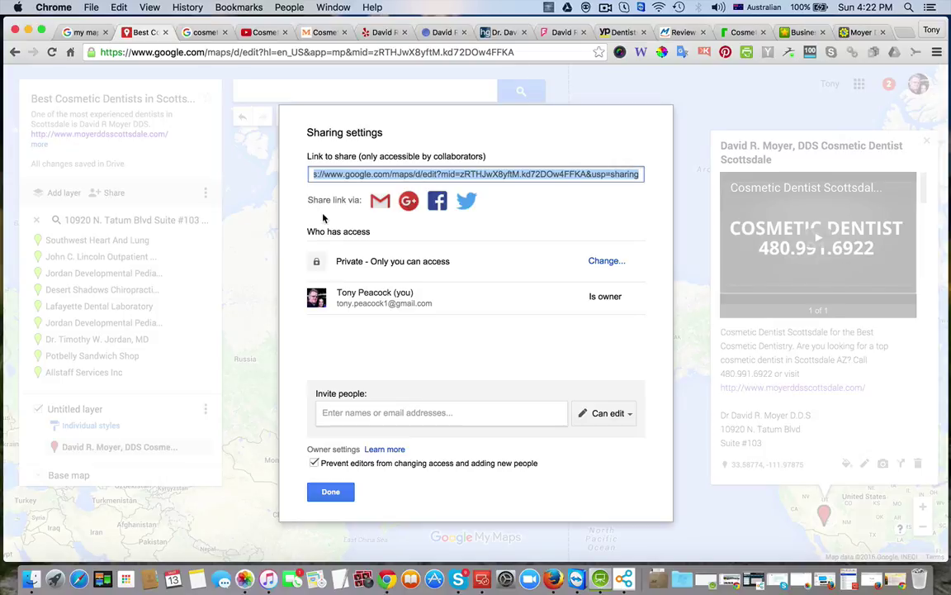
{"action": "left_click", "coordinate": [352, 490]}
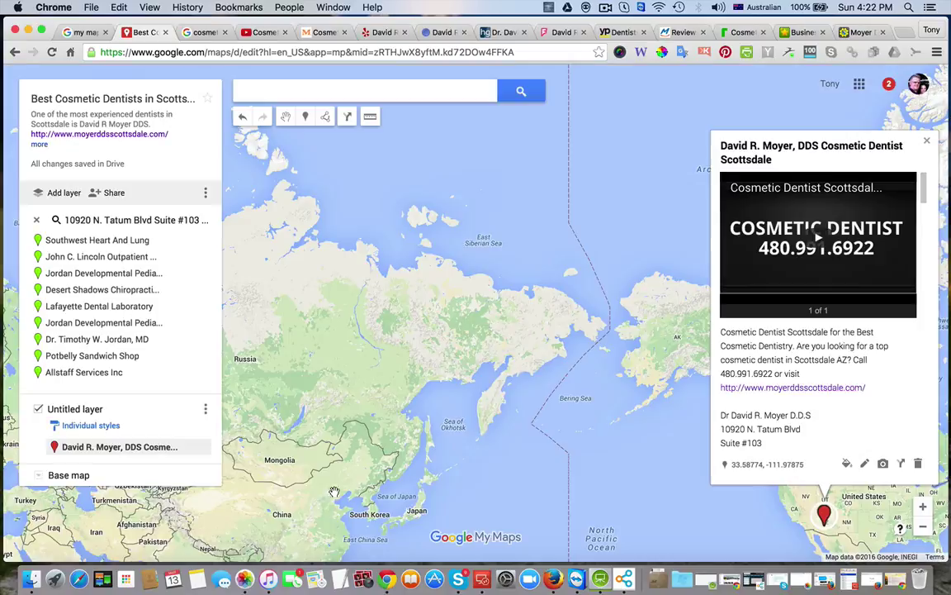
{"action": "left_click", "coordinate": [205, 195]}
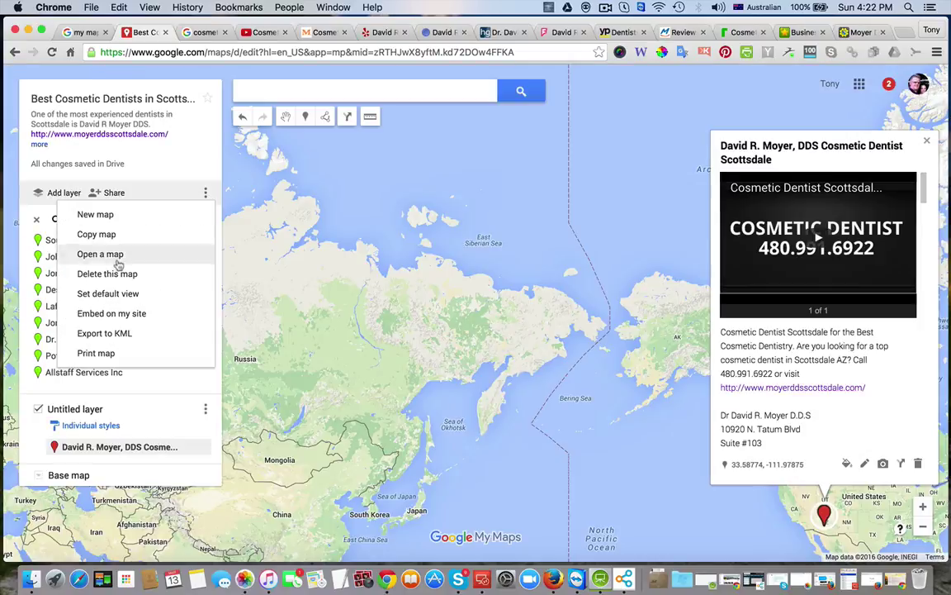
{"action": "left_click", "coordinate": [129, 314]}
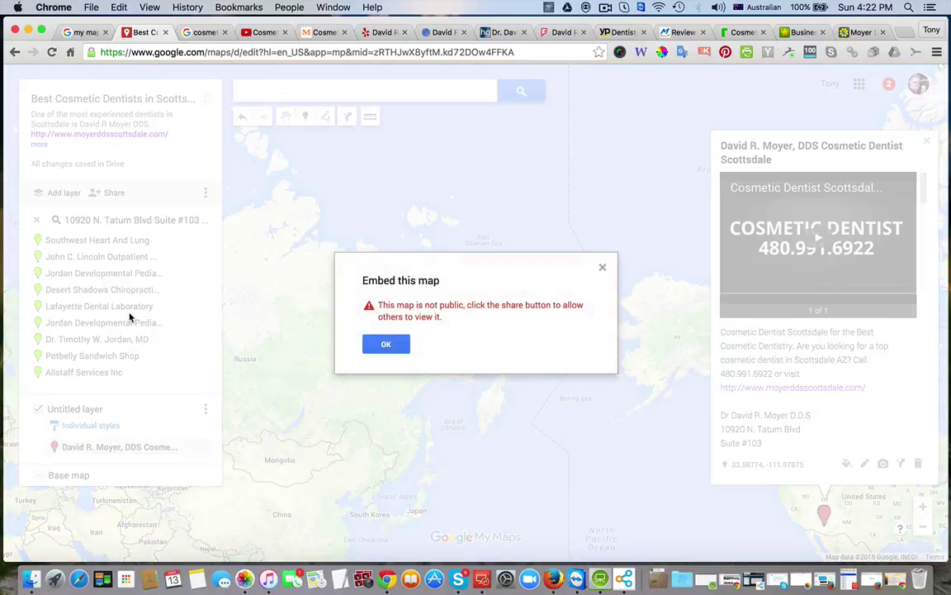
{"action": "left_click", "coordinate": [378, 343]}
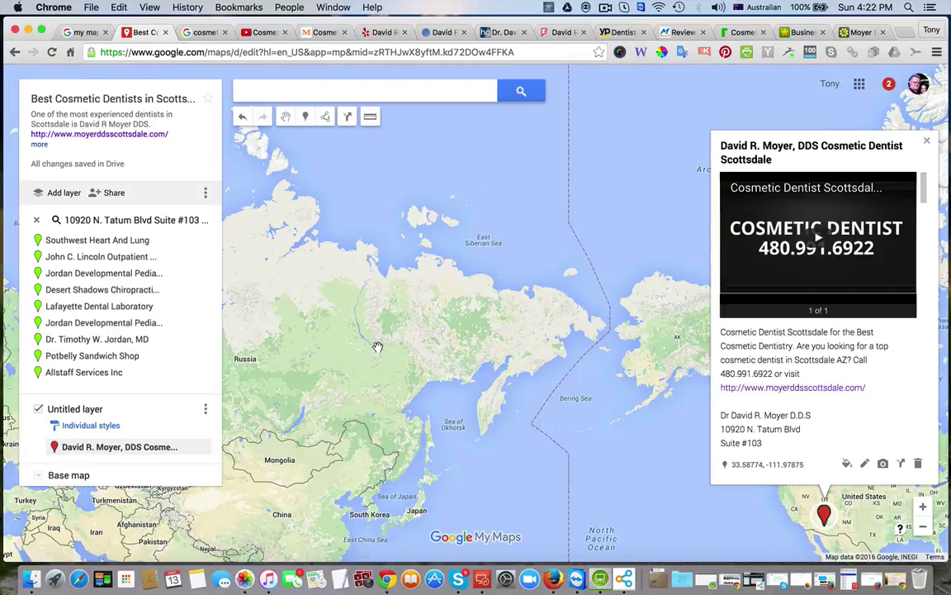
Change the map's access to 'On - Public on the web' and save it
{"action": "left_click", "coordinate": [112, 196]}
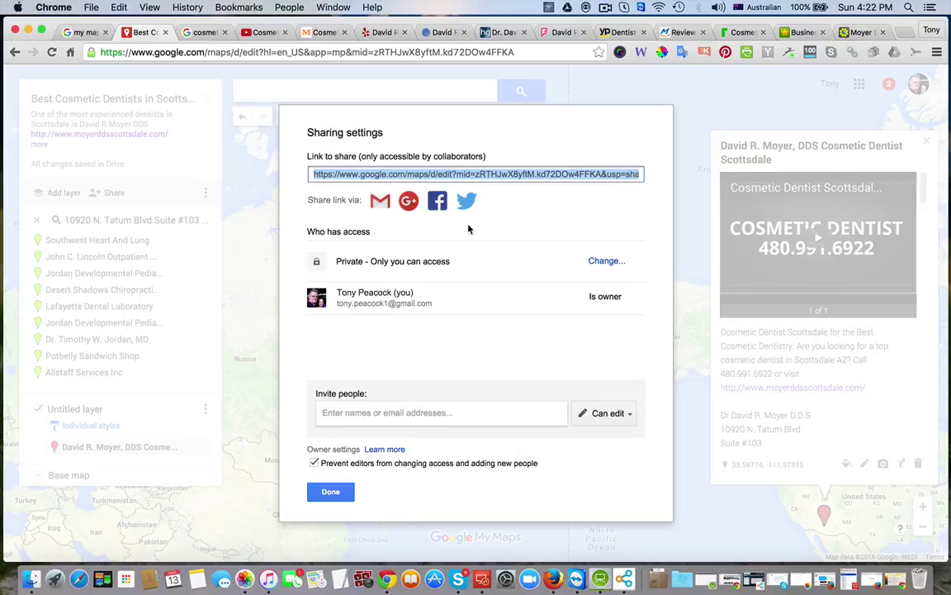
{"action": "left_click", "coordinate": [605, 262]}
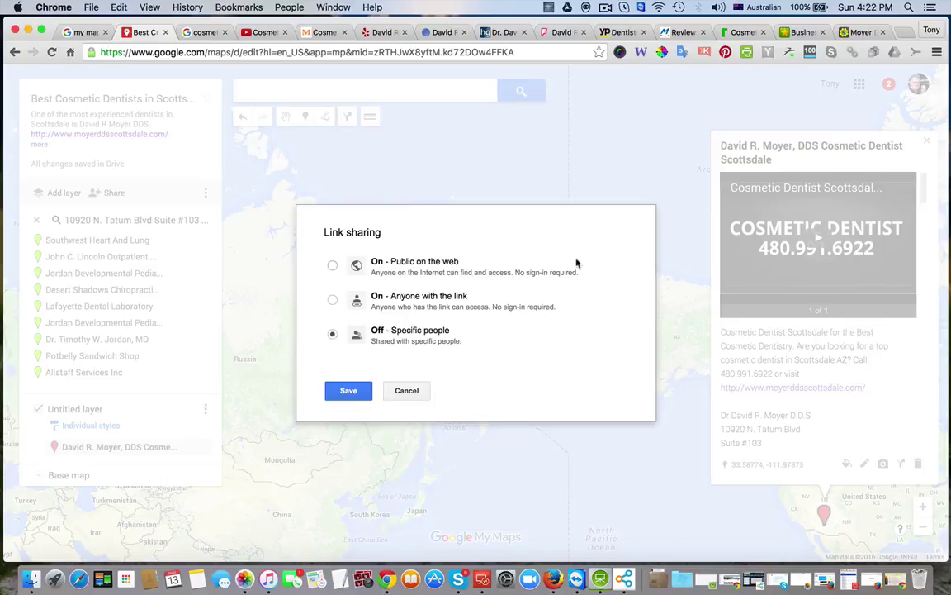
{"action": "left_click", "coordinate": [332, 266]}
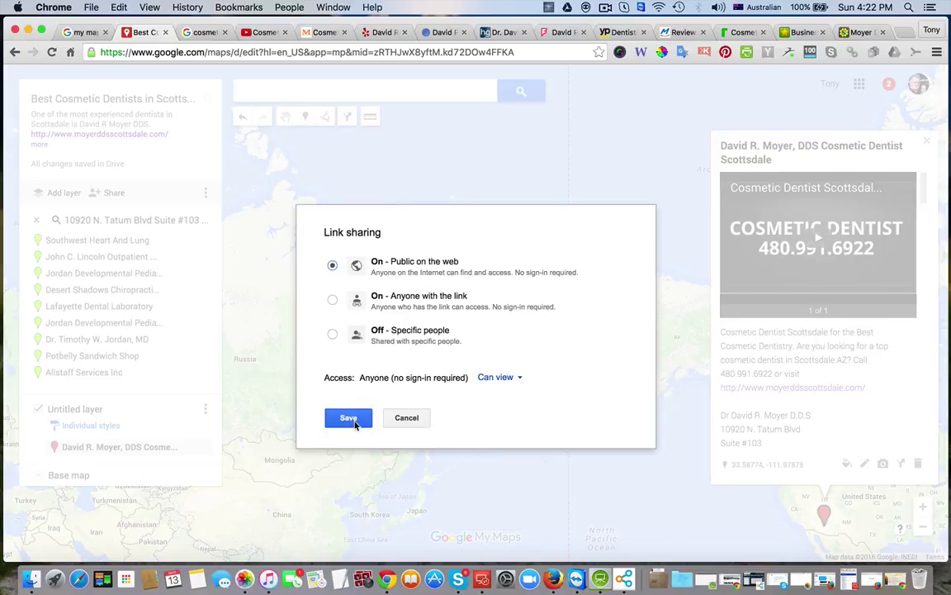
{"action": "left_click", "coordinate": [355, 421]}
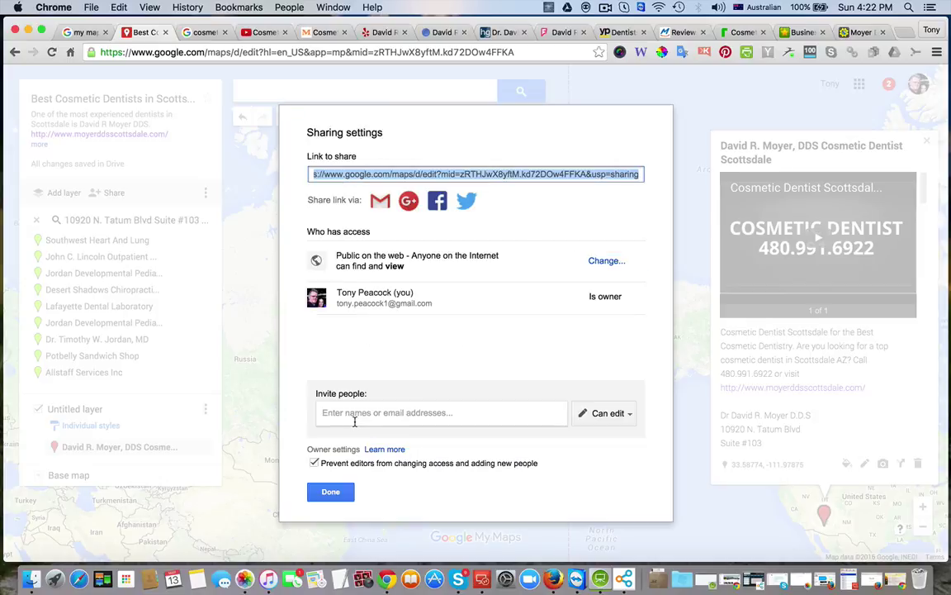
{"action": "left_click", "coordinate": [331, 493]}
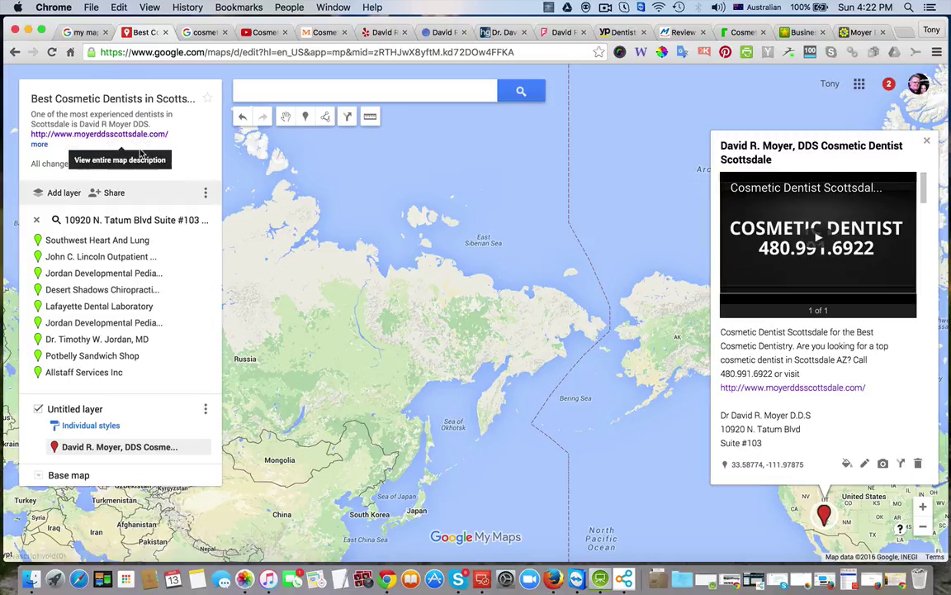
Copy the public map's iframe embed code and move to the Windows machine
{"action": "left_click", "coordinate": [206, 193]}
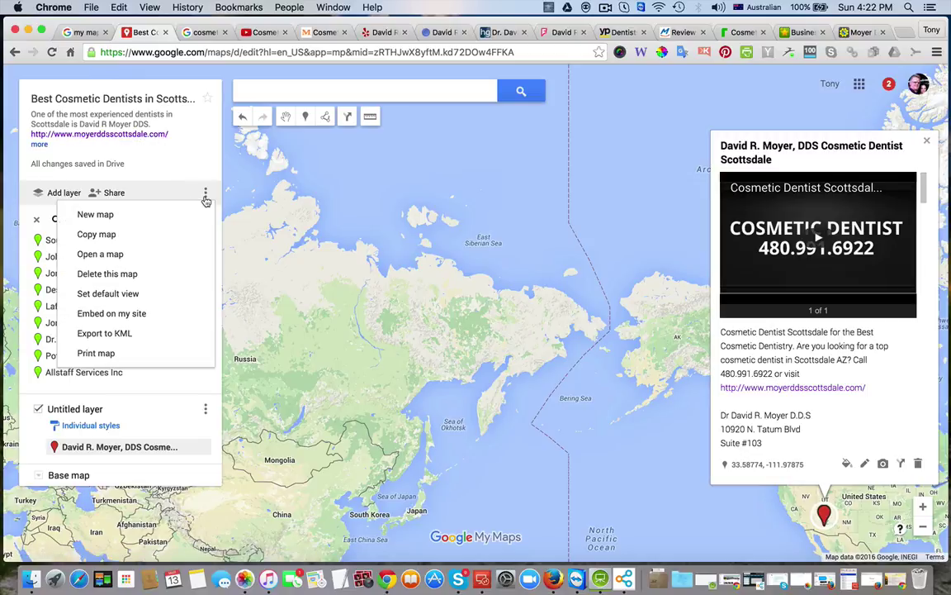
{"action": "left_click", "coordinate": [132, 313]}
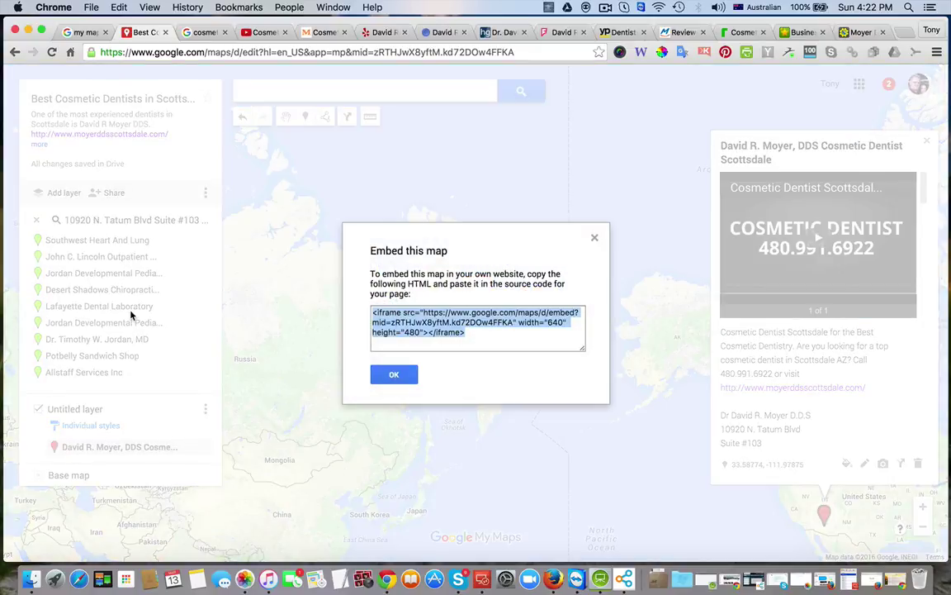
{"action": "key", "text": "ctrl+Right"}
{"action": "key", "text": "ctrl+Right"}
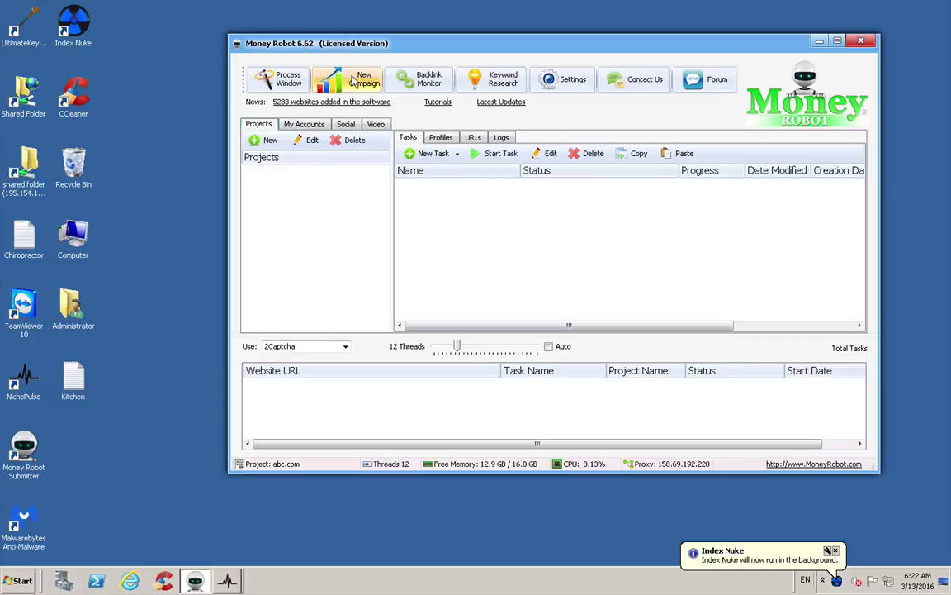
Create a new SEO campaign with the map iframe as article body and preview the dentist pin
{"action": "left_click", "coordinate": [354, 80]}
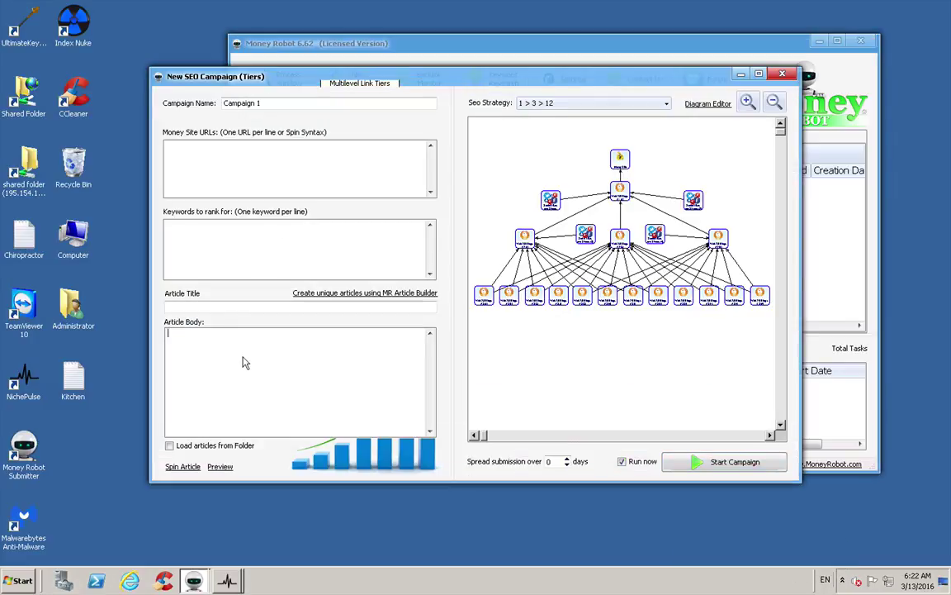
{"action": "type", "text": "<iframe src=\"https://www.google.com/maps/d/embed?mid=zRTHJwX8yftM.kd72DOw4FFKA\" width=\"640\" height=\"480\"></iframe>"}
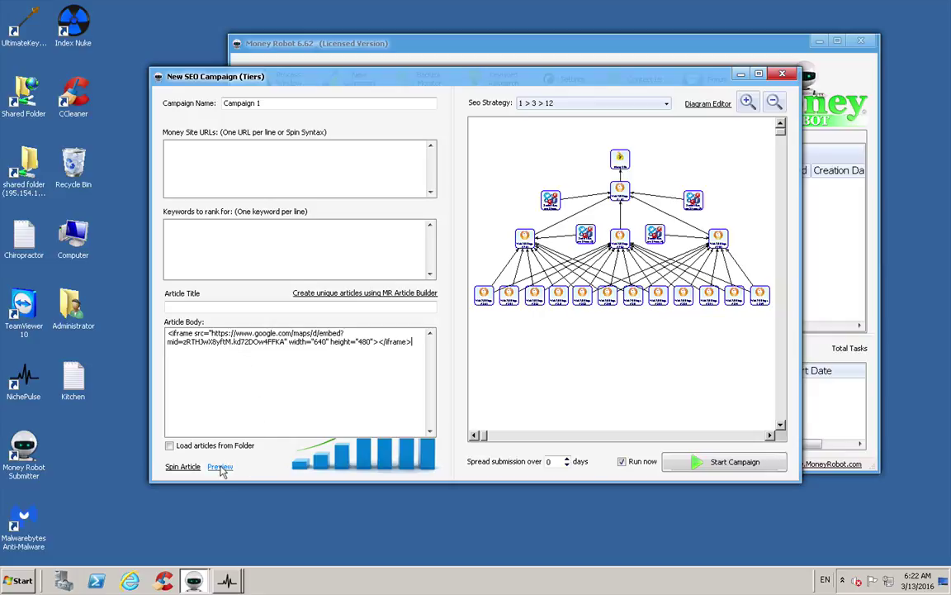
{"action": "left_click", "coordinate": [220, 468]}
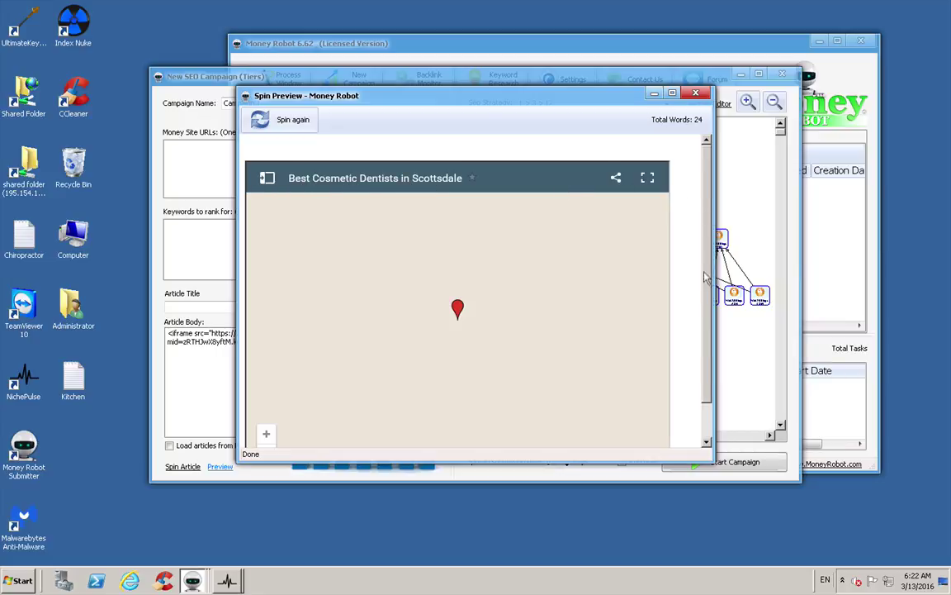
{"action": "scroll", "coordinate": [706, 248], "scroll_direction": "down", "scroll_amount": 1}
{"action": "left_click", "coordinate": [458, 271]}
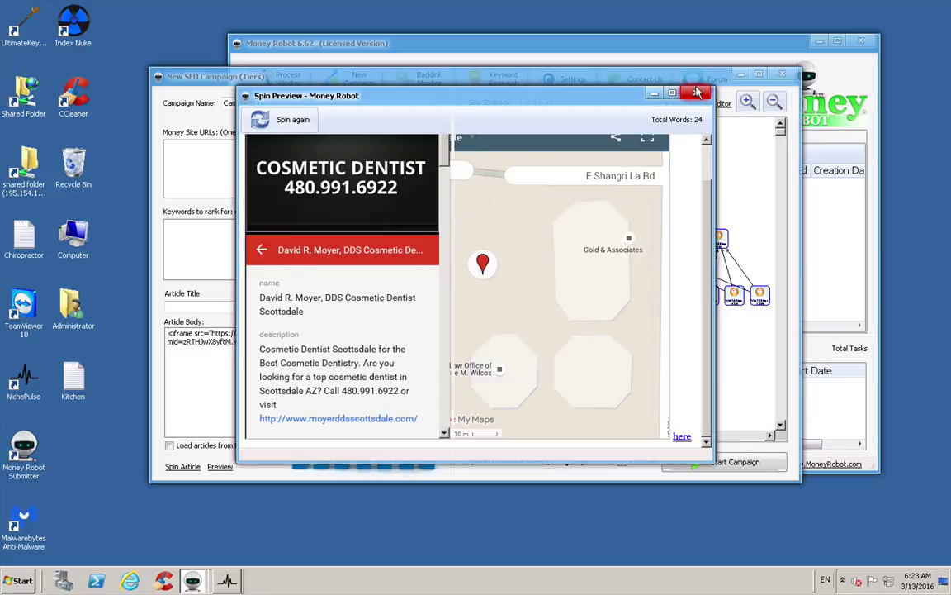
{"action": "left_click", "coordinate": [698, 93]}
Search related keywords for 'cosmetic dentist scottsdale' and select the spun keyword text
{"action": "left_click", "coordinate": [684, 53]}
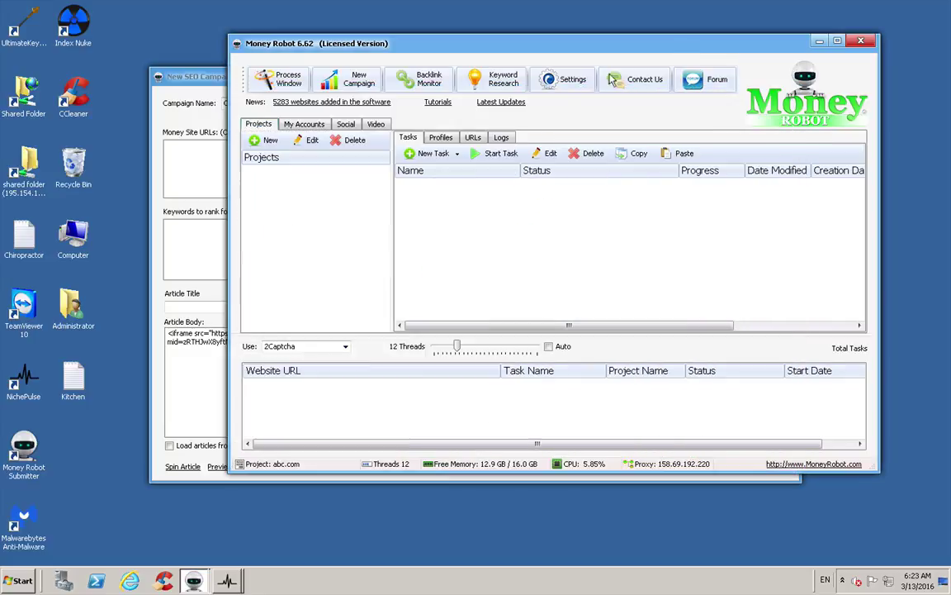
{"action": "left_click", "coordinate": [501, 83]}
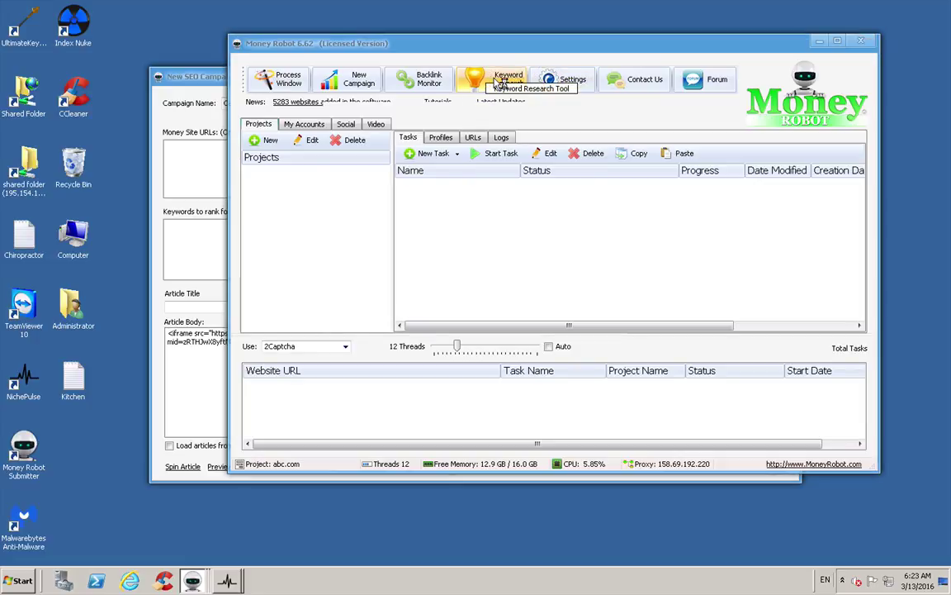
{"action": "left_click", "coordinate": [450, 145]}
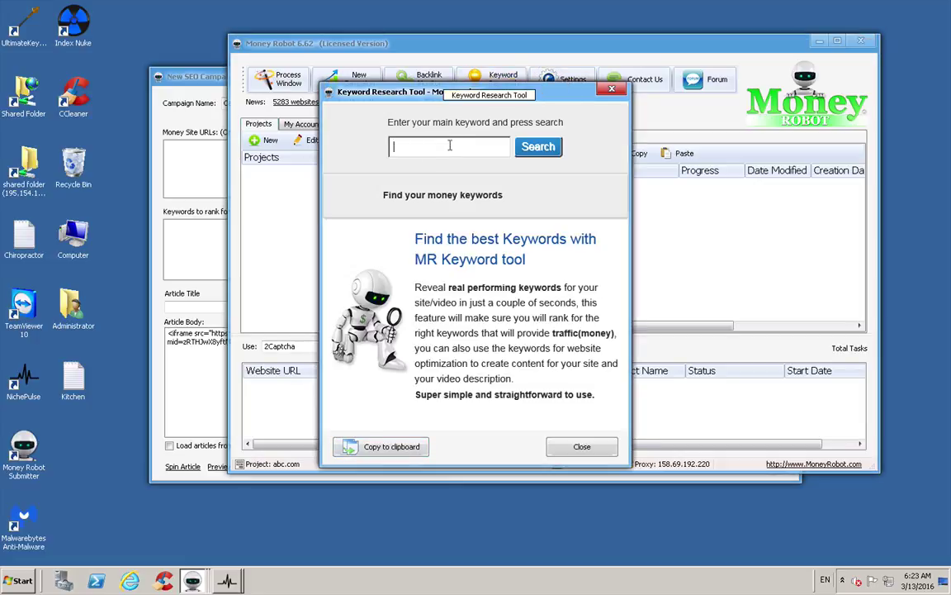
{"action": "type", "text": "cometic dentist scotts"}
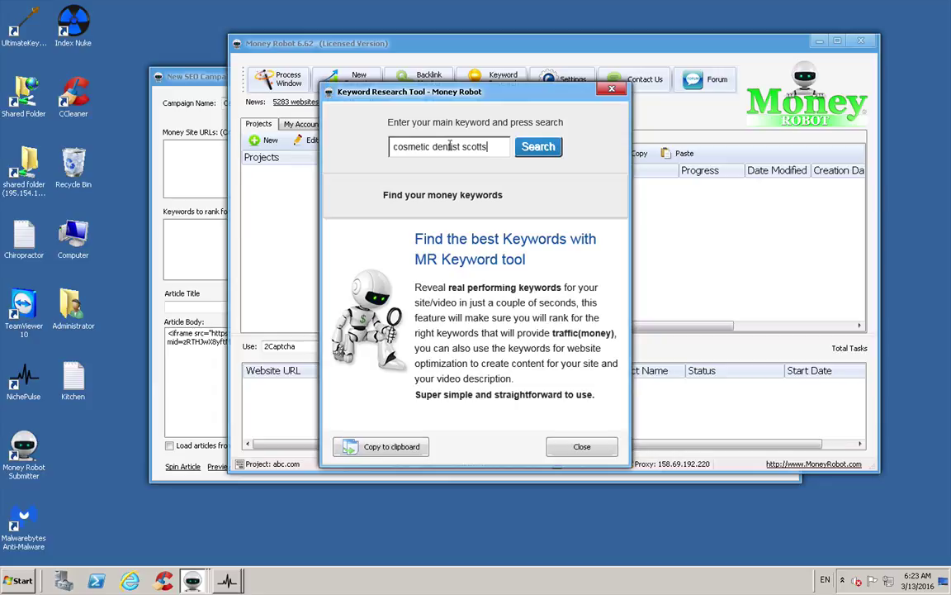
{"action": "type", "text": "le"}
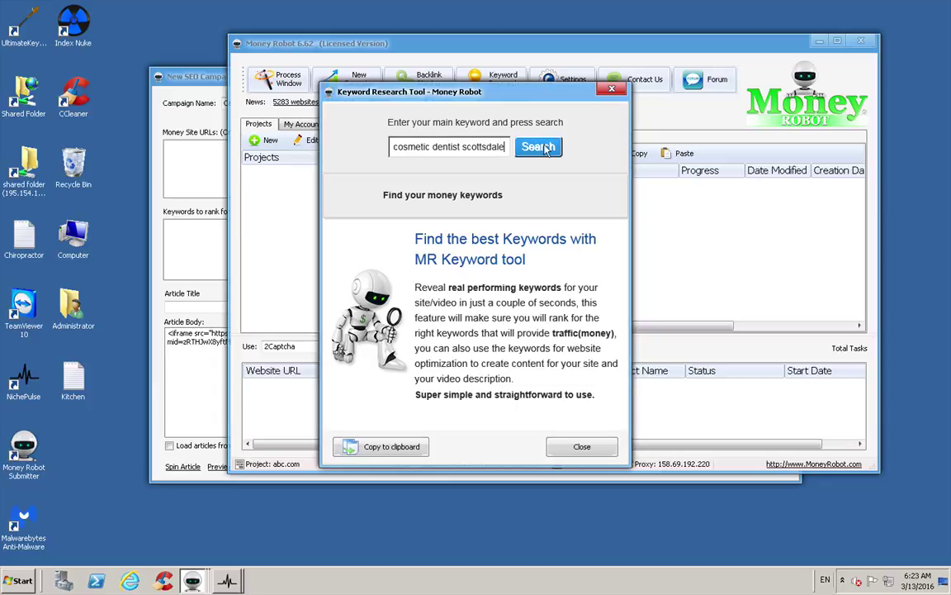
{"action": "left_click", "coordinate": [537, 146]}
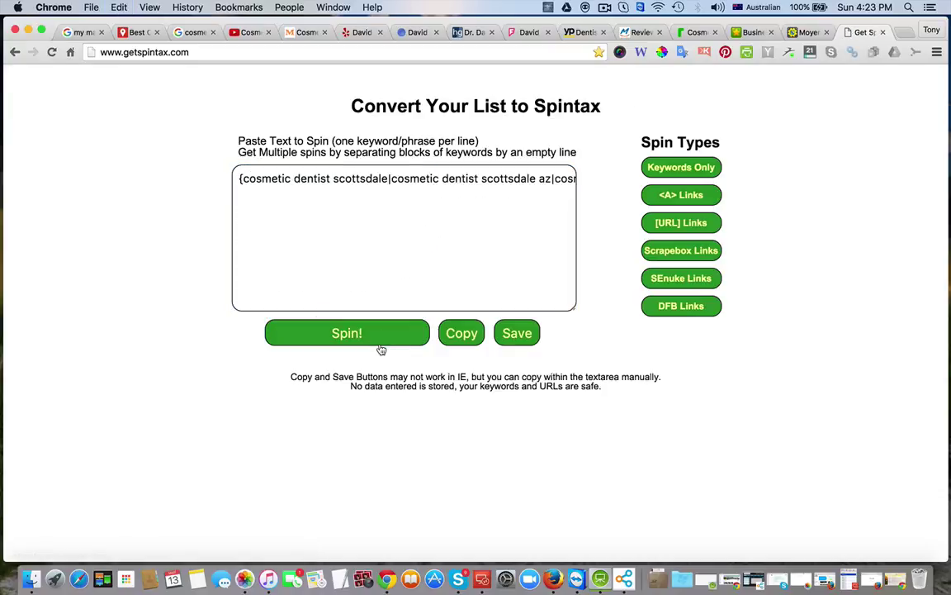
{"action": "left_click_drag", "start_coordinate": [238, 179], "coordinate": [856, 206]}
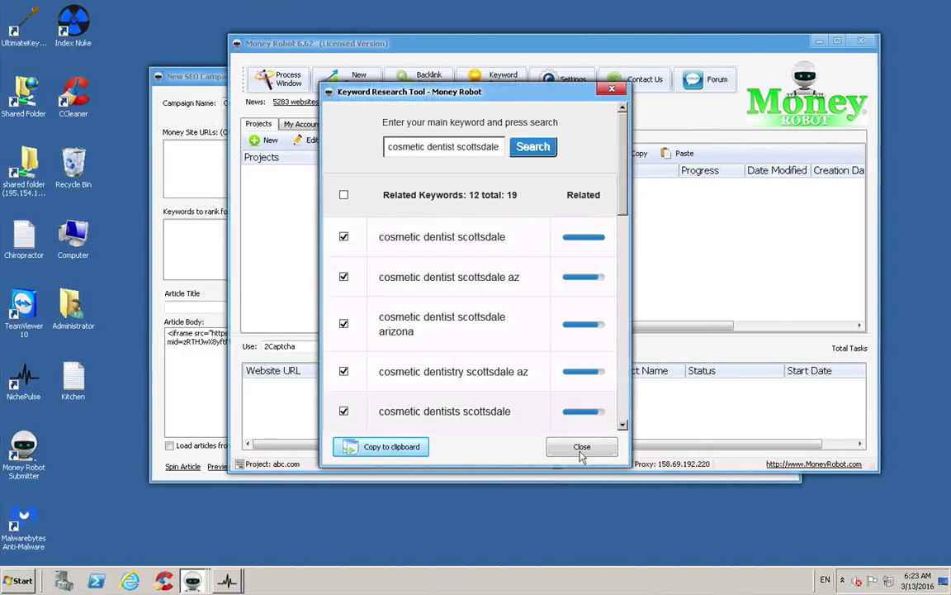
Paste the spun keyword block into the New SEO Campaign's article body
{"action": "left_click", "coordinate": [585, 447]}
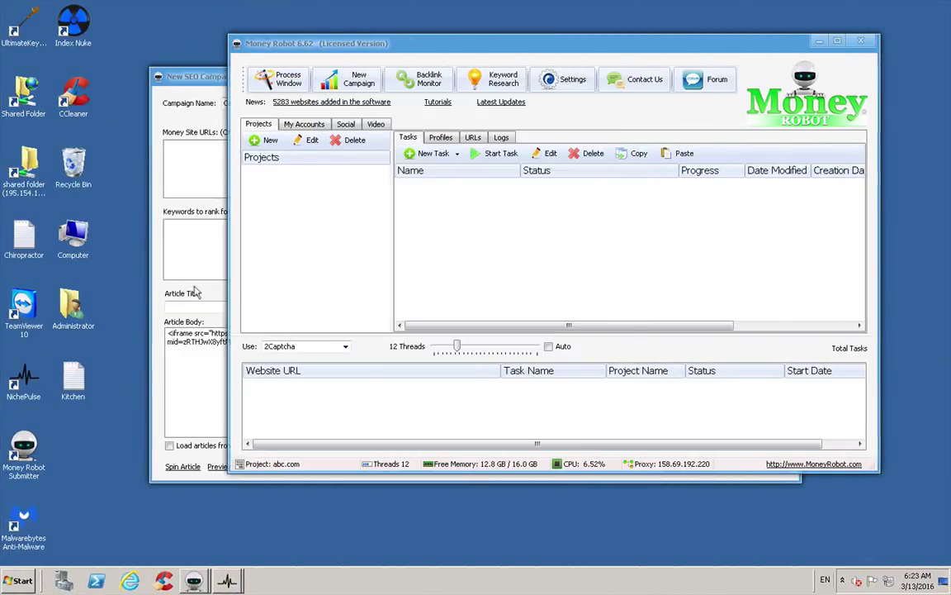
{"action": "left_click", "coordinate": [157, 306]}
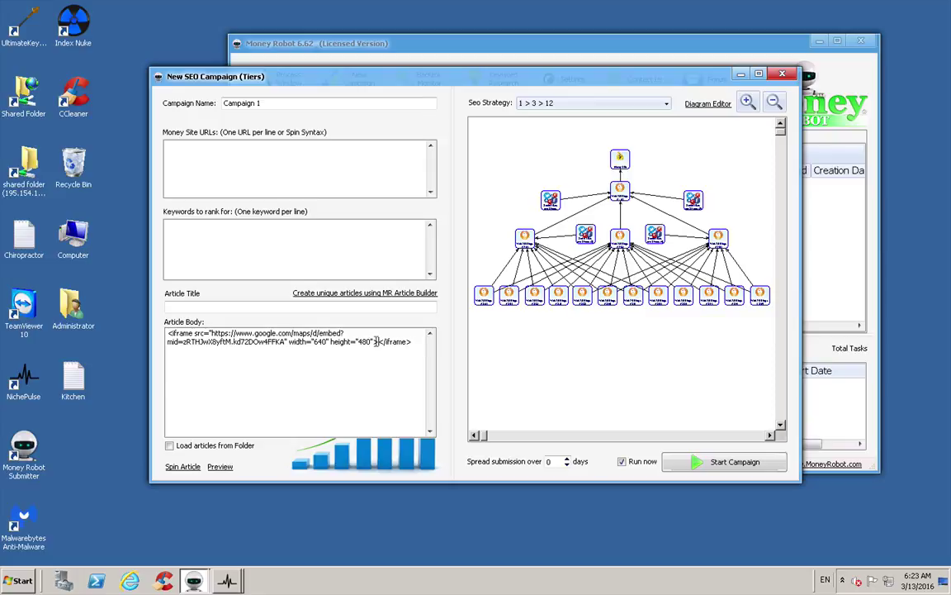
{"action": "type", "text": "{cosmetic dentist scottsdale|cosmetic dentist scottsdale az|cosmetic dentist scottsdale arizona|cosmetic dentistry scottsdale az|cosmetic dentists scottsdale|best cosmetic dentist scottsdale|best cosmetic dentist scottsdale az|cosmetic dental design scottsdale|top cosmetic dentist in scottsdale az|scottsdale az cosmetic dentist|north scottsdale cosmetic dentist|scottsdale dentist cosmetic}"}
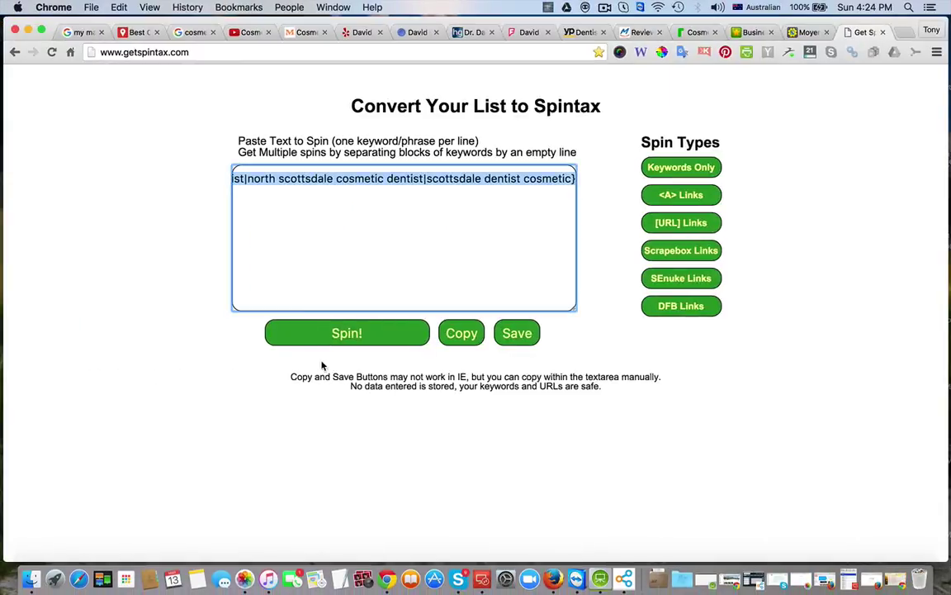
Return to the Best Cosmetic Dentists map and bring up its embed code again
{"action": "left_click", "coordinate": [128, 34]}
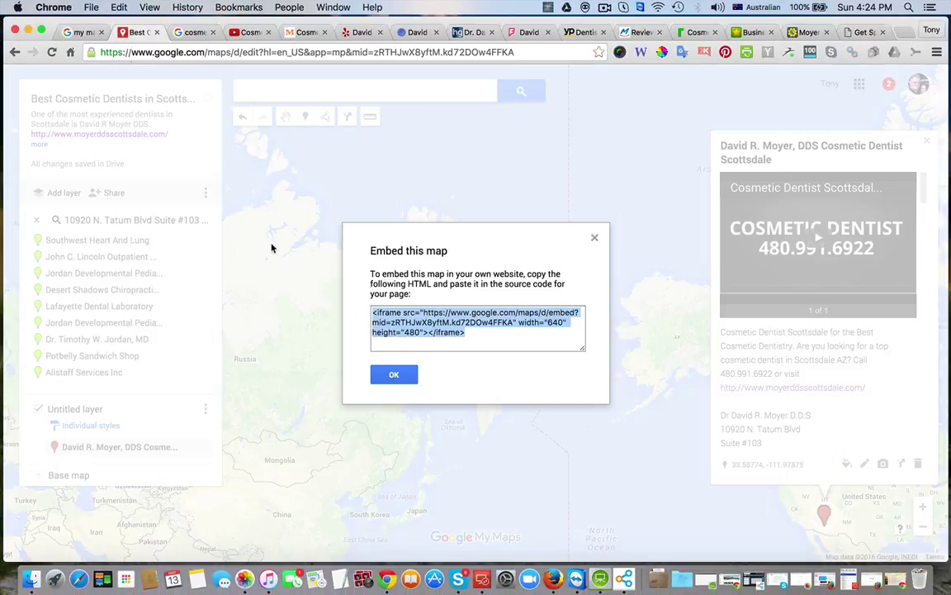
{"action": "key", "text": "Escape"}
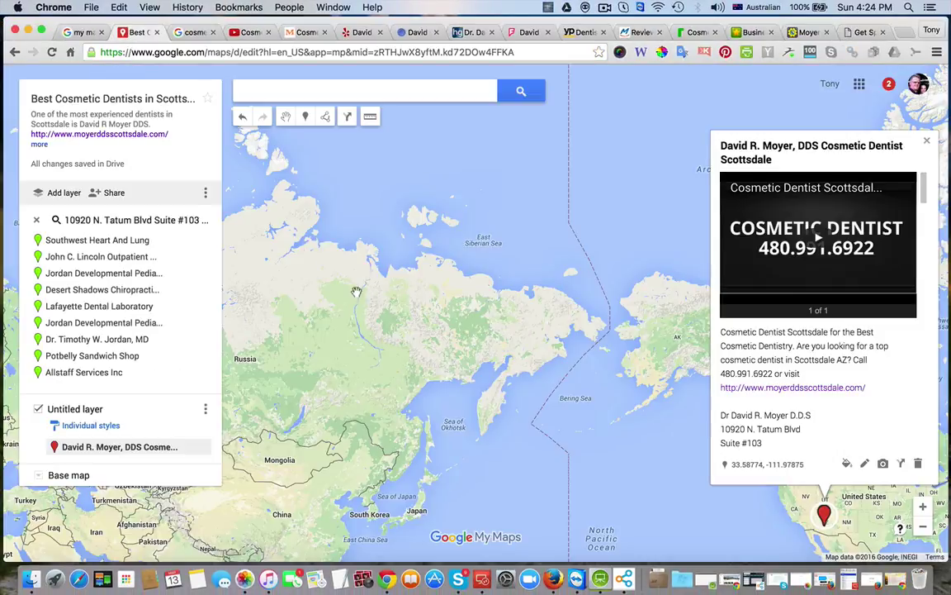
{"action": "left_click", "coordinate": [40, 144]}
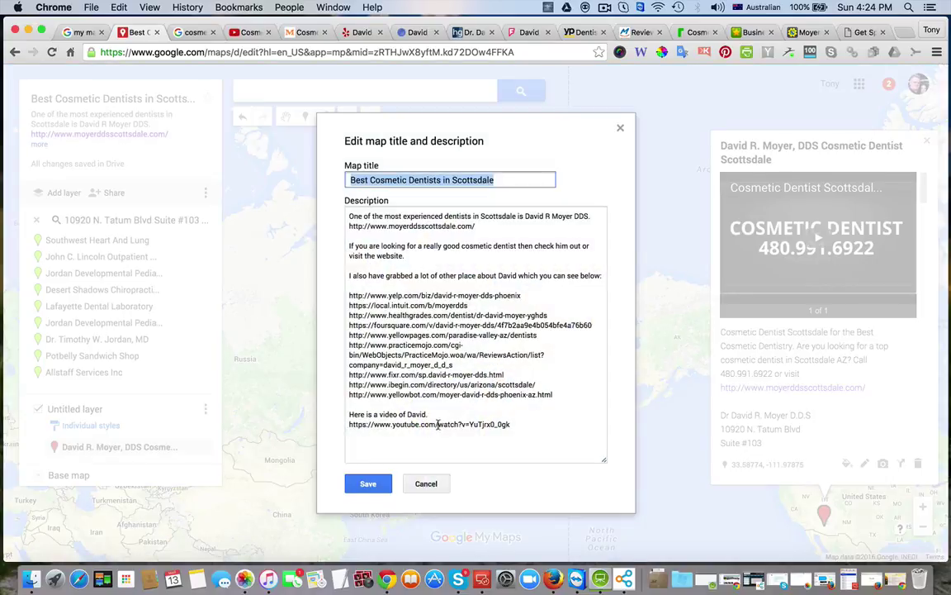
{"action": "left_click", "coordinate": [425, 483]}
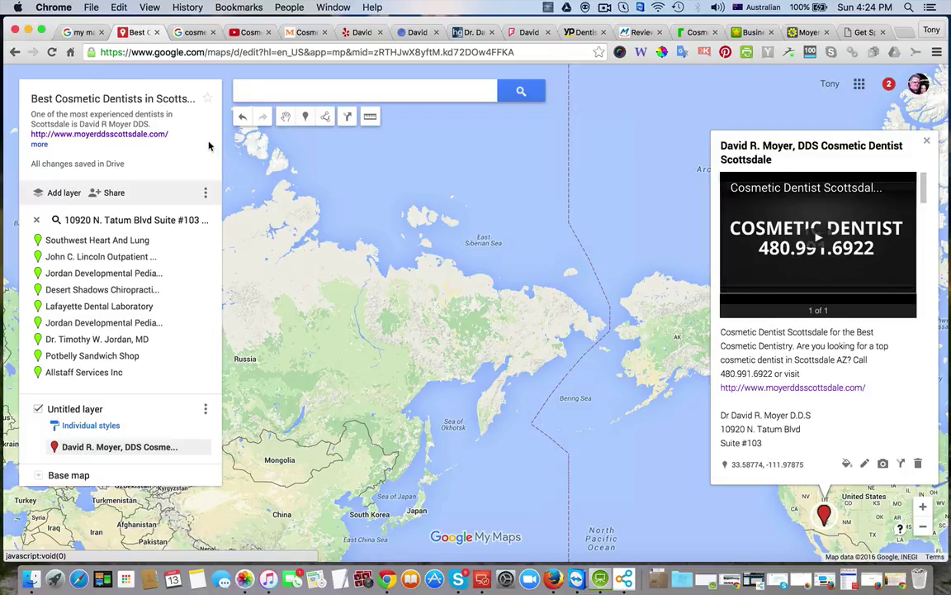
{"action": "left_click", "coordinate": [205, 193]}
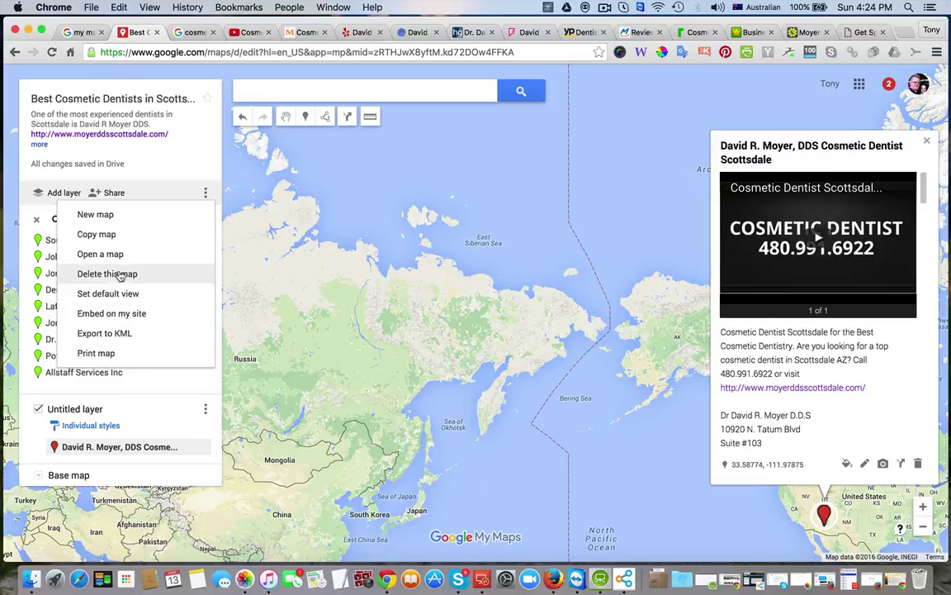
{"action": "left_click", "coordinate": [119, 315]}
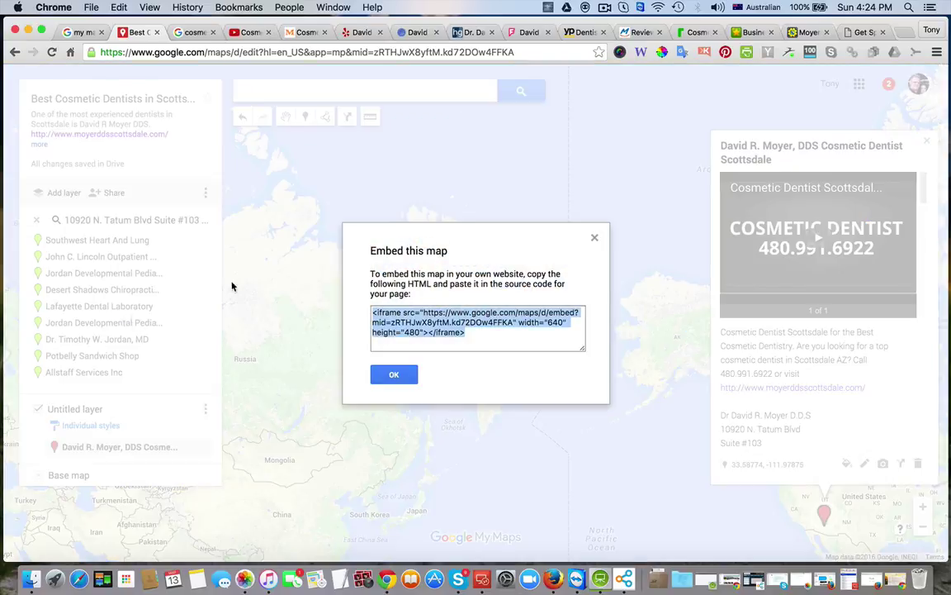
Close the embed code dialog and dismiss the map options list and context menu
{"action": "left_click", "coordinate": [526, 218]}
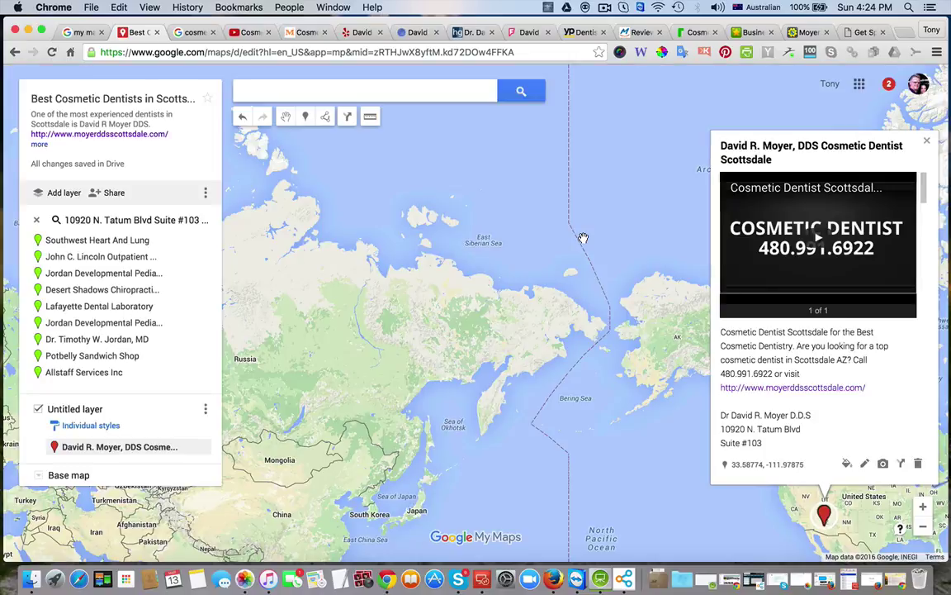
{"action": "left_click", "coordinate": [204, 194]}
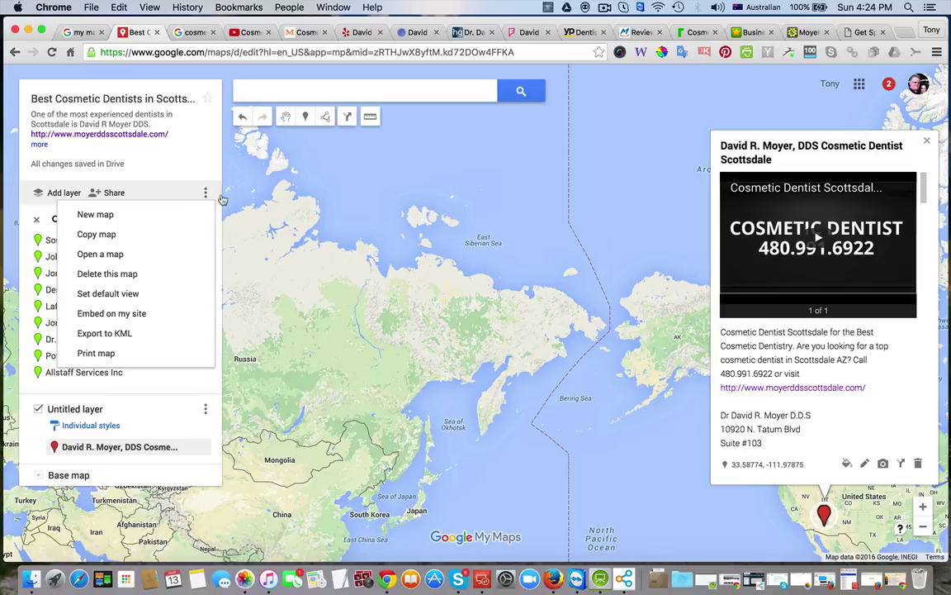
{"action": "left_click", "coordinate": [209, 162]}
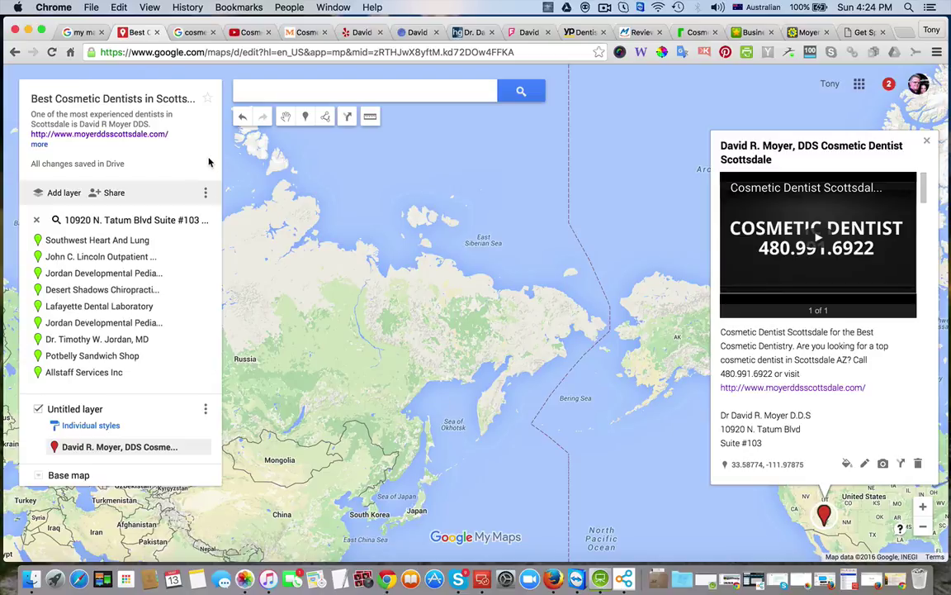
{"action": "right_click", "coordinate": [156, 450]}
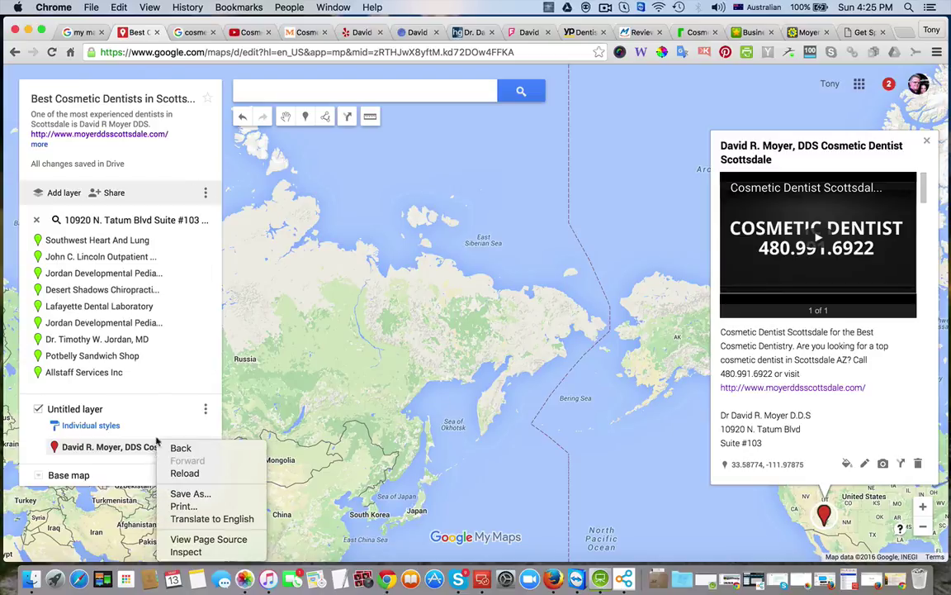
{"action": "left_click", "coordinate": [120, 447]}
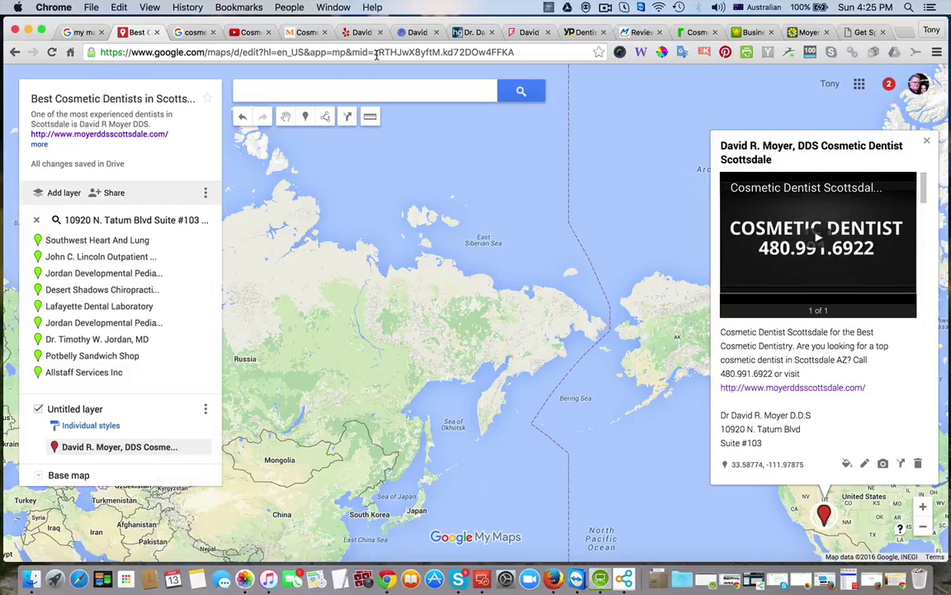
Star the Best Cosmetic Dentists map and select its web address for copying
{"action": "left_click", "coordinate": [207, 100]}
{"action": "left_click", "coordinate": [41, 144]}
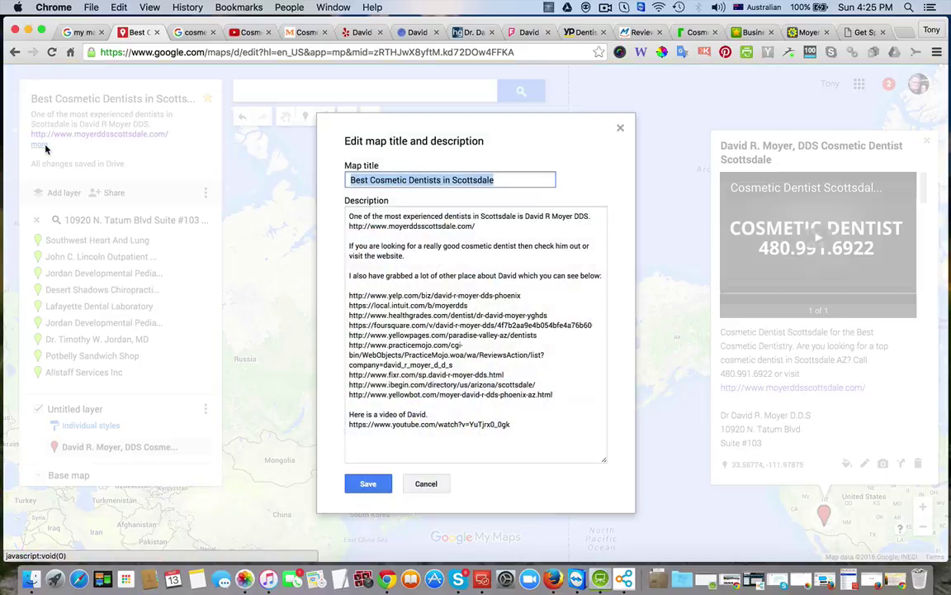
{"action": "left_click", "coordinate": [435, 483]}
{"action": "left_click", "coordinate": [432, 53]}
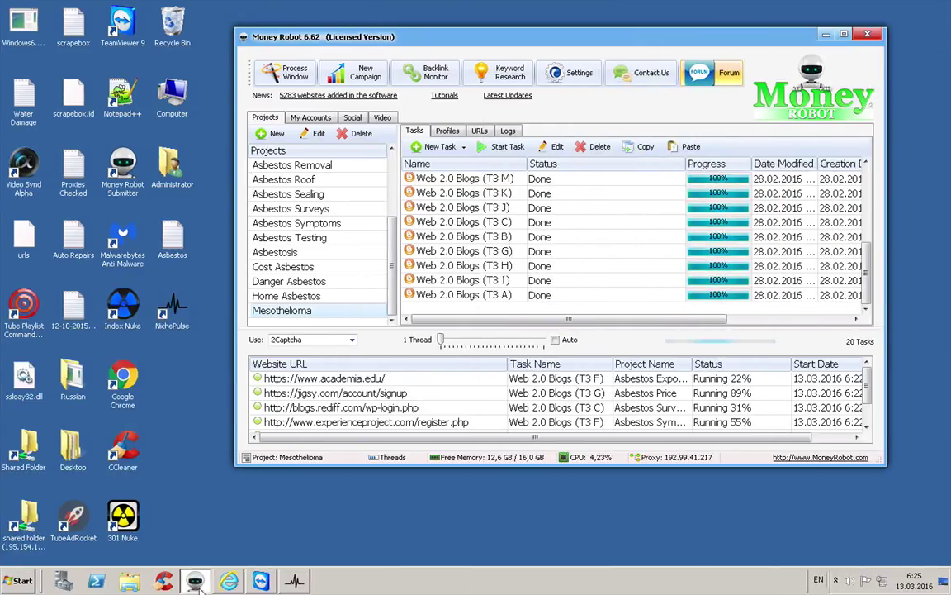
Paste the Best Cosmetic Dentists map link into Internet Explorer and load it
{"action": "left_click", "coordinate": [228, 583]}
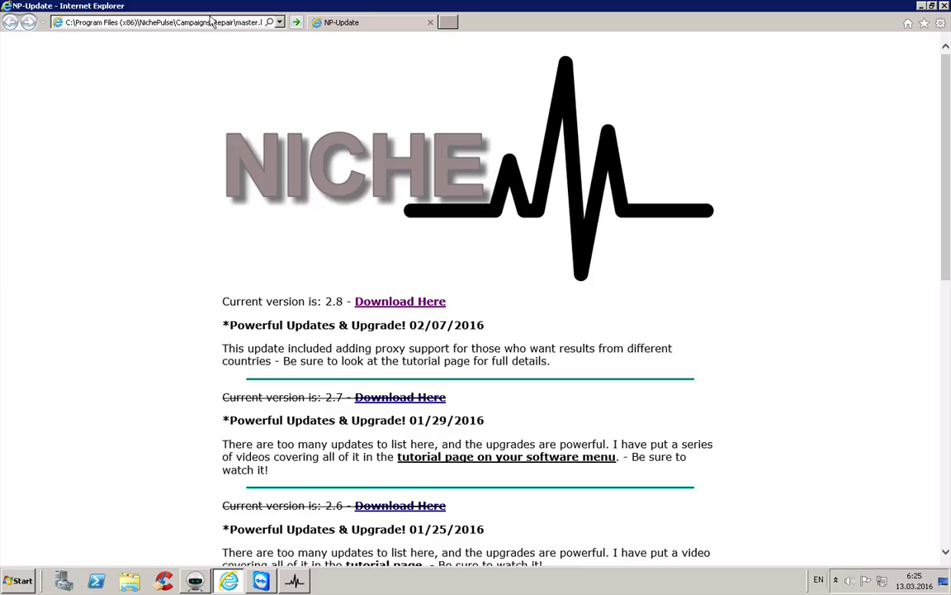
{"action": "left_click", "coordinate": [212, 22]}
{"action": "key", "text": "BackSpace"}
{"action": "key", "text": "ctrl+v"}
{"action": "key", "text": "Return"}
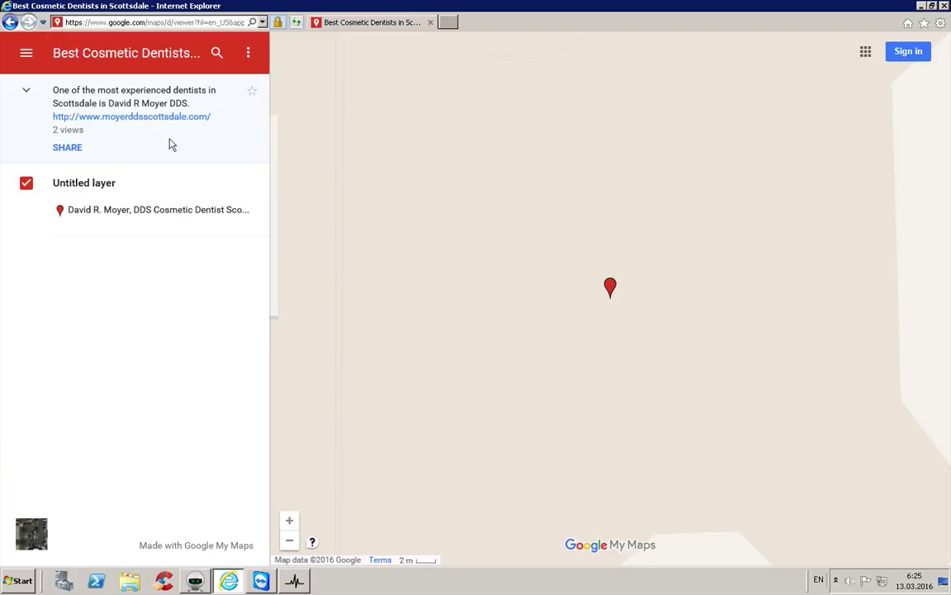
Expand the public map's description to reveal its links, then check the Embed map code
{"action": "double_click", "coordinate": [71, 131]}
{"action": "left_click", "coordinate": [107, 99]}
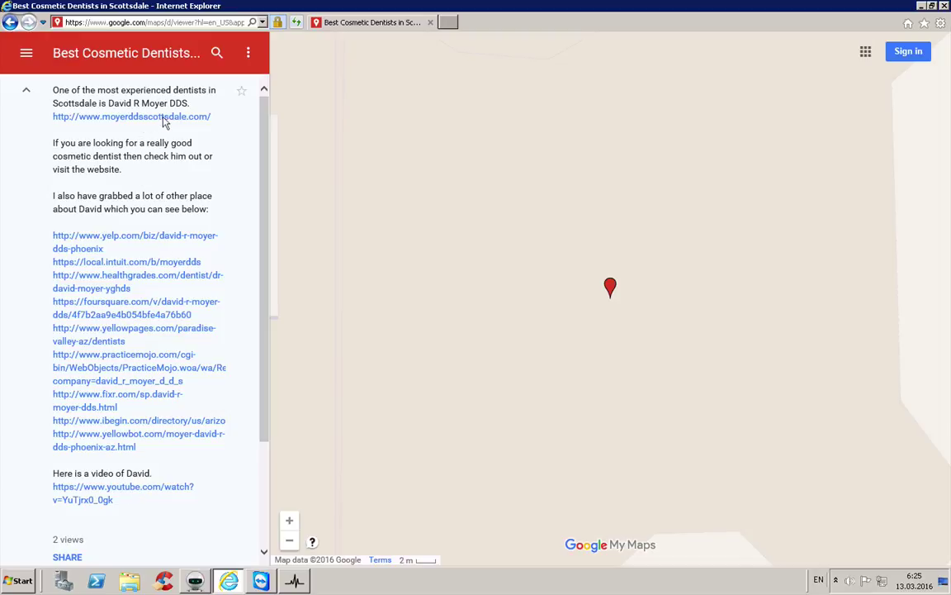
{"action": "left_click", "coordinate": [248, 54]}
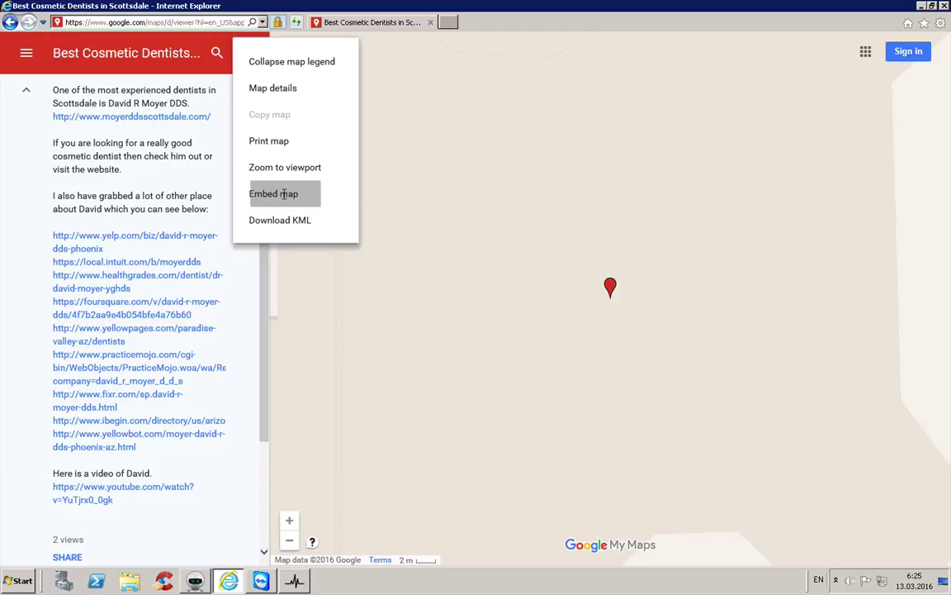
{"action": "left_click", "coordinate": [283, 194]}
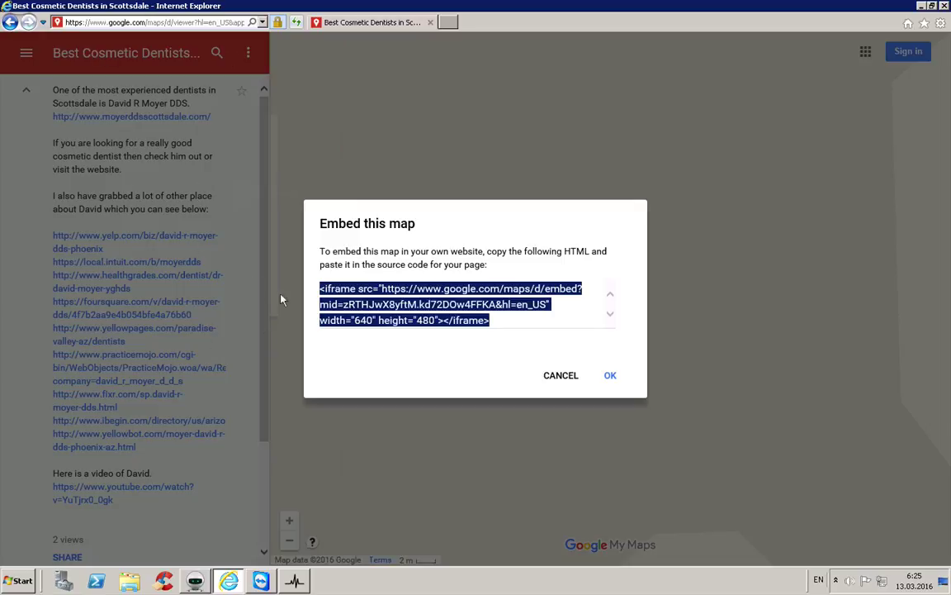
{"action": "left_click", "coordinate": [564, 377]}
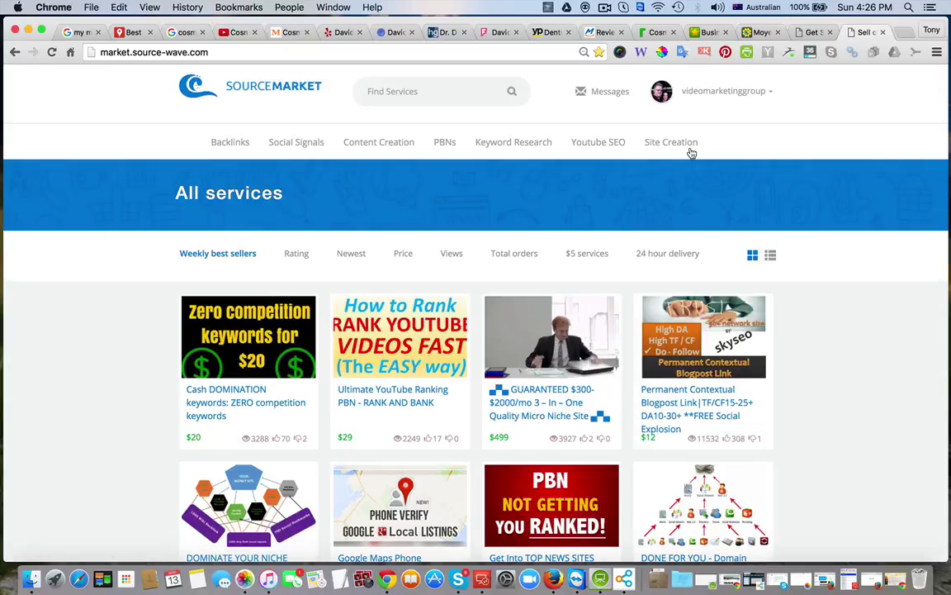
Go to the videomarketinggroup profile and scroll its services to the 7 Step Video Power Punch offer
{"action": "left_click", "coordinate": [730, 100]}
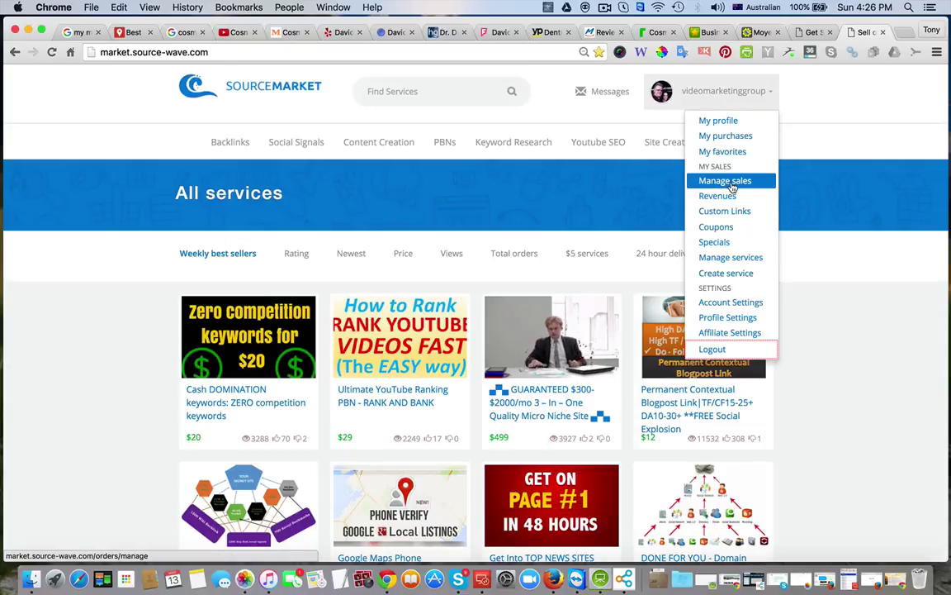
{"action": "left_click", "coordinate": [719, 122]}
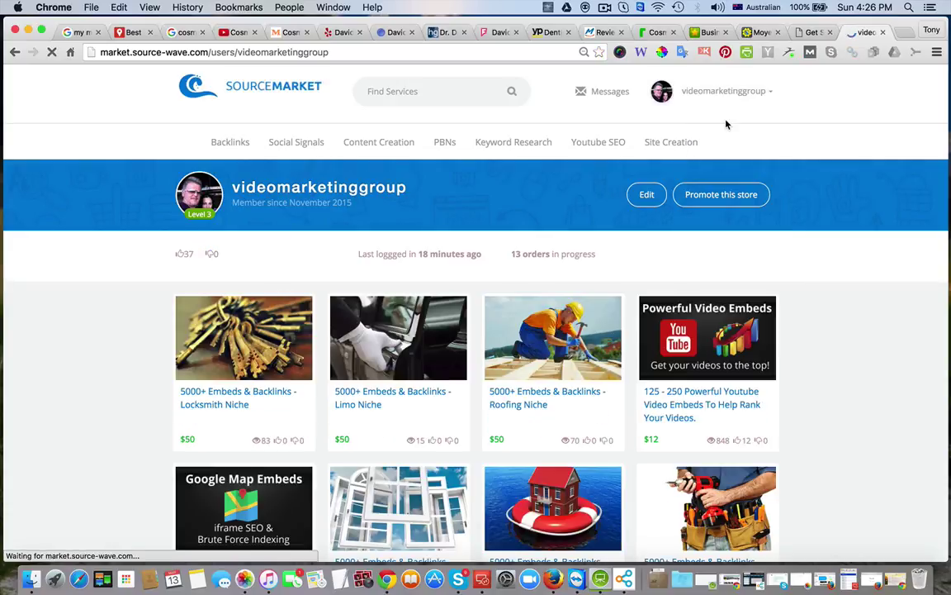
{"action": "scroll", "coordinate": [621, 280], "scroll_direction": "down", "scroll_amount": 3}
{"action": "scroll", "coordinate": [621, 280], "scroll_direction": "down", "scroll_amount": 4}
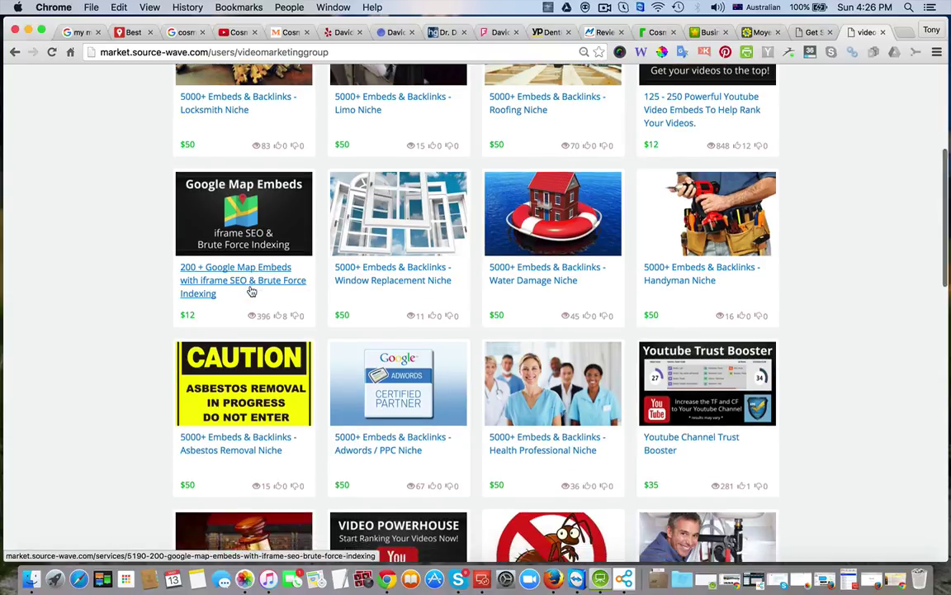
{"action": "scroll", "coordinate": [250, 291], "scroll_direction": "up", "scroll_amount": 3}
{"action": "scroll", "coordinate": [252, 290], "scroll_direction": "down", "scroll_amount": 1}
{"action": "scroll", "coordinate": [252, 290], "scroll_direction": "down", "scroll_amount": 5}
{"action": "scroll", "coordinate": [252, 291], "scroll_direction": "down", "scroll_amount": 1}
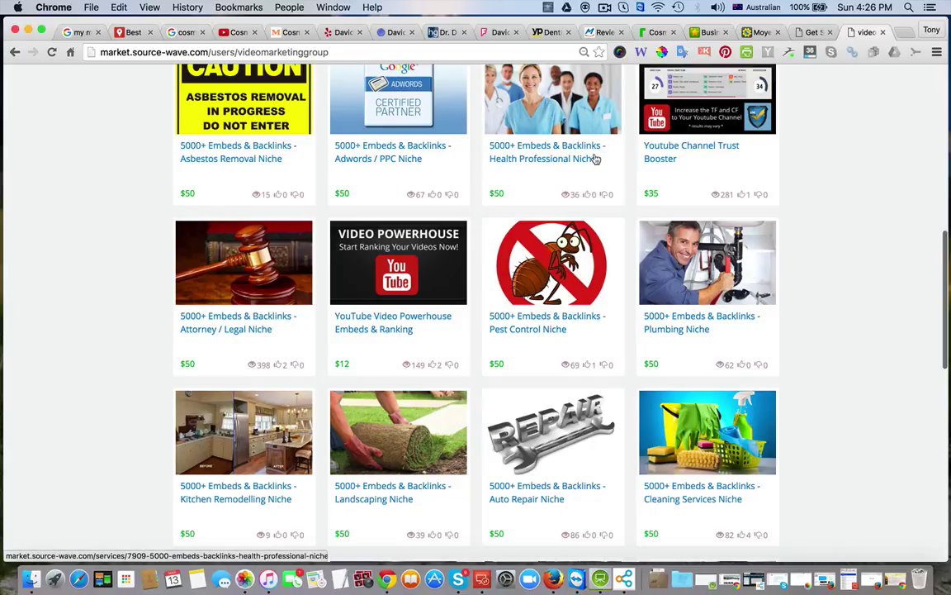
{"action": "scroll", "coordinate": [595, 159], "scroll_direction": "down", "scroll_amount": 2}
{"action": "scroll", "coordinate": [666, 247], "scroll_direction": "down", "scroll_amount": 2}
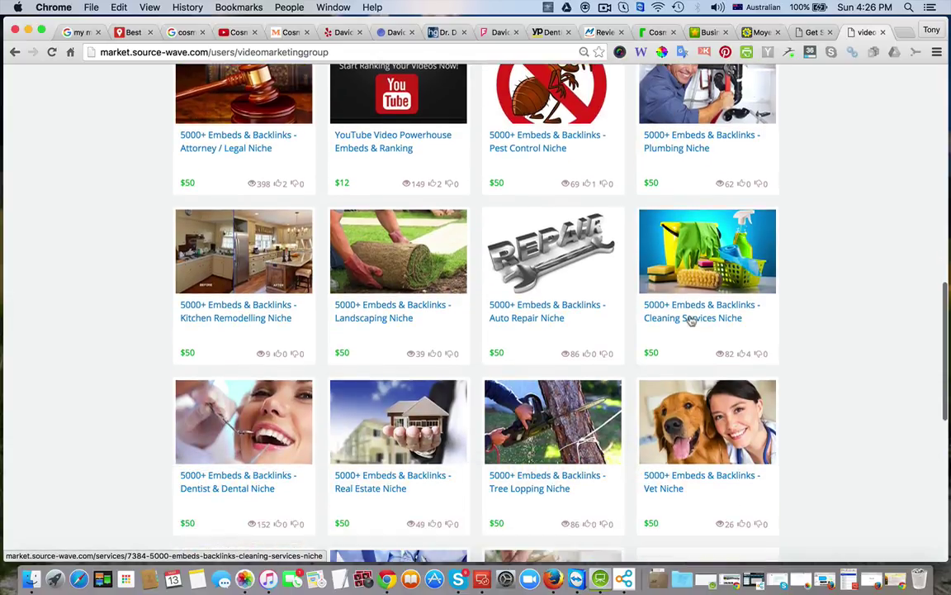
{"action": "scroll", "coordinate": [679, 334], "scroll_direction": "down", "scroll_amount": 1}
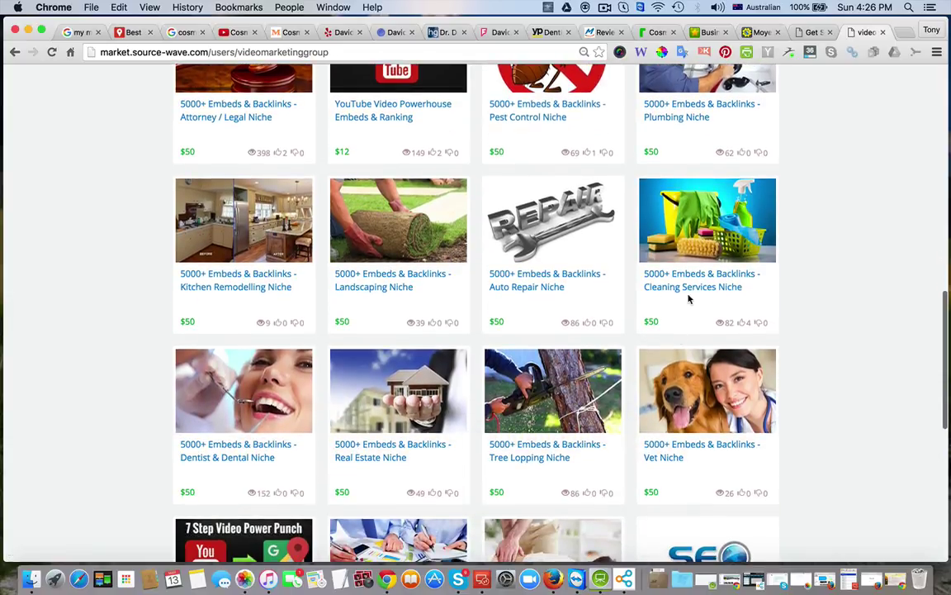
{"action": "scroll", "coordinate": [688, 297], "scroll_direction": "down", "scroll_amount": 1}
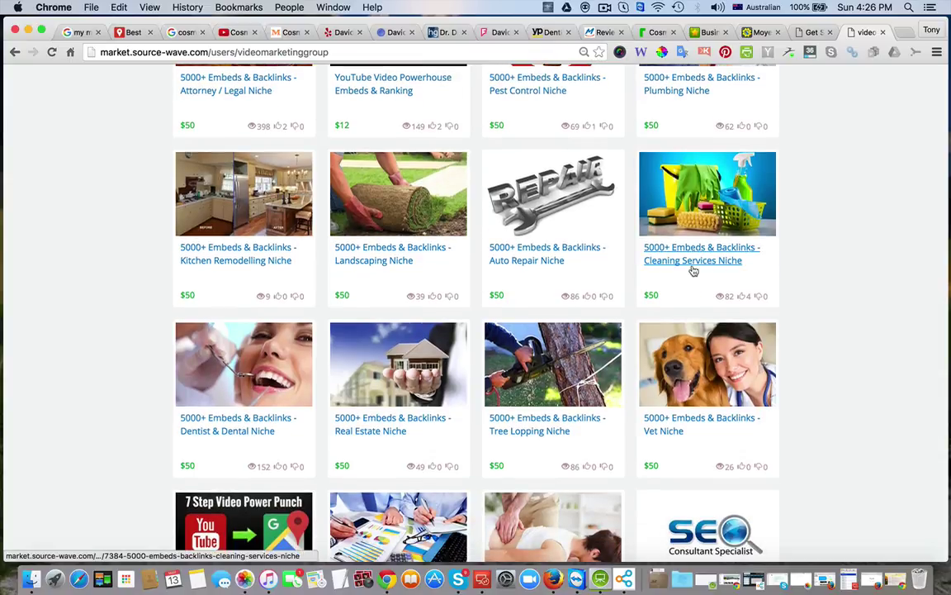
{"action": "scroll", "coordinate": [693, 271], "scroll_direction": "down", "scroll_amount": 5}
{"action": "scroll", "coordinate": [693, 271], "scroll_direction": "down", "scroll_amount": 3}
{"action": "scroll", "coordinate": [693, 271], "scroll_direction": "down", "scroll_amount": 1}
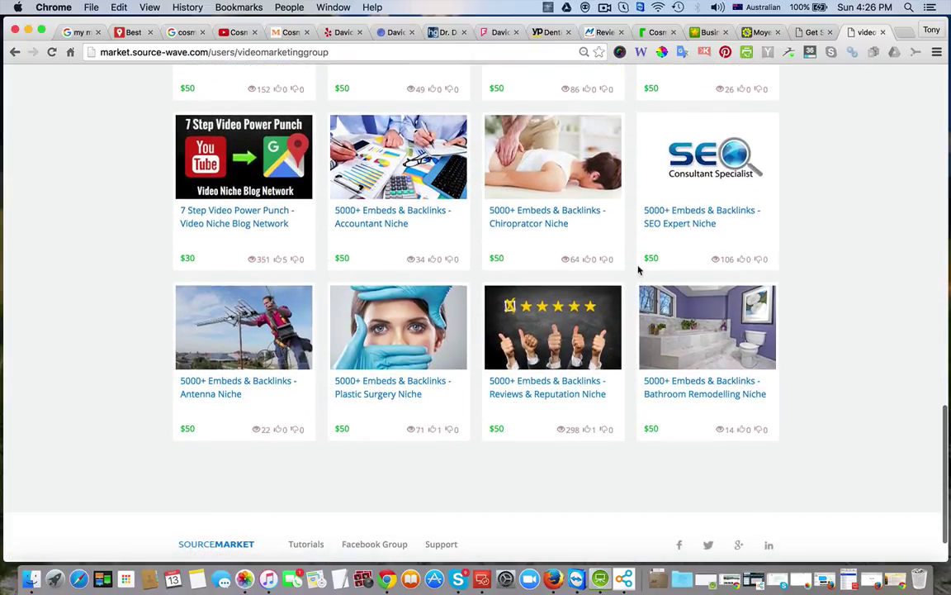
{"action": "scroll", "coordinate": [623, 304], "scroll_direction": "up", "scroll_amount": 1}
{"action": "scroll", "coordinate": [623, 304], "scroll_direction": "up", "scroll_amount": 1}
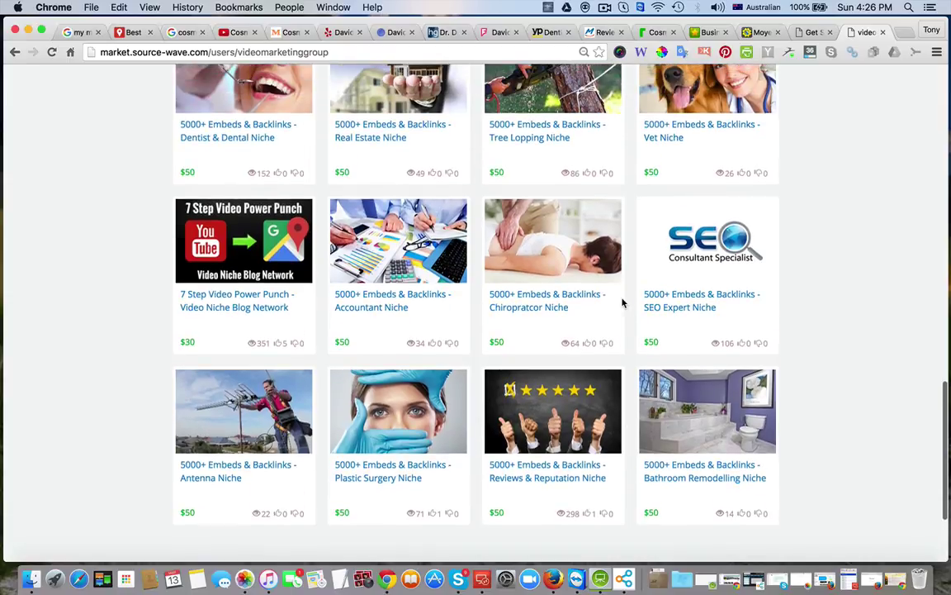
{"action": "scroll", "coordinate": [622, 304], "scroll_direction": "up", "scroll_amount": 1}
{"action": "scroll", "coordinate": [622, 303], "scroll_direction": "up", "scroll_amount": 1}
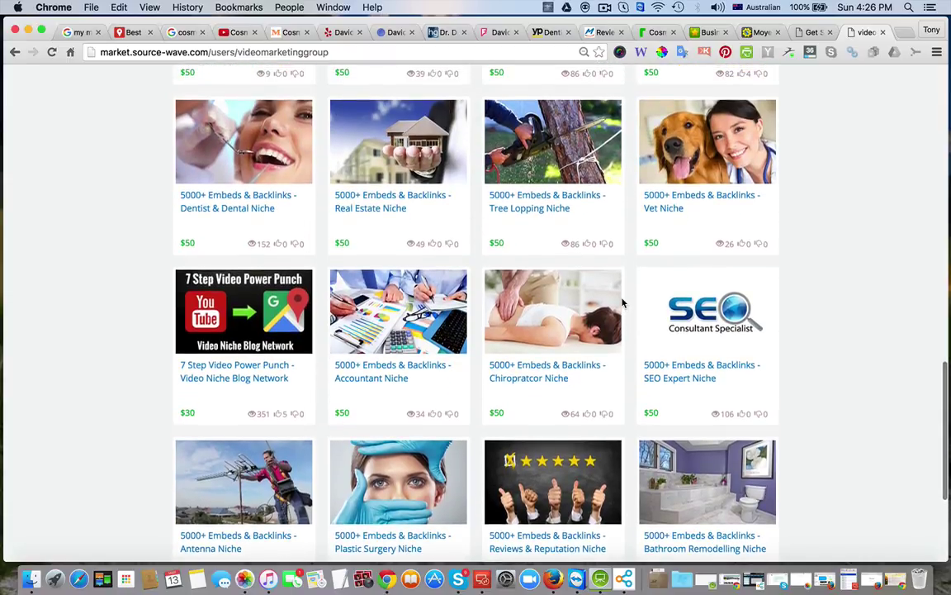
Open the 7 Step Video Power Punch listing and scroll to its Step 1–5 description
{"action": "left_click", "coordinate": [261, 380]}
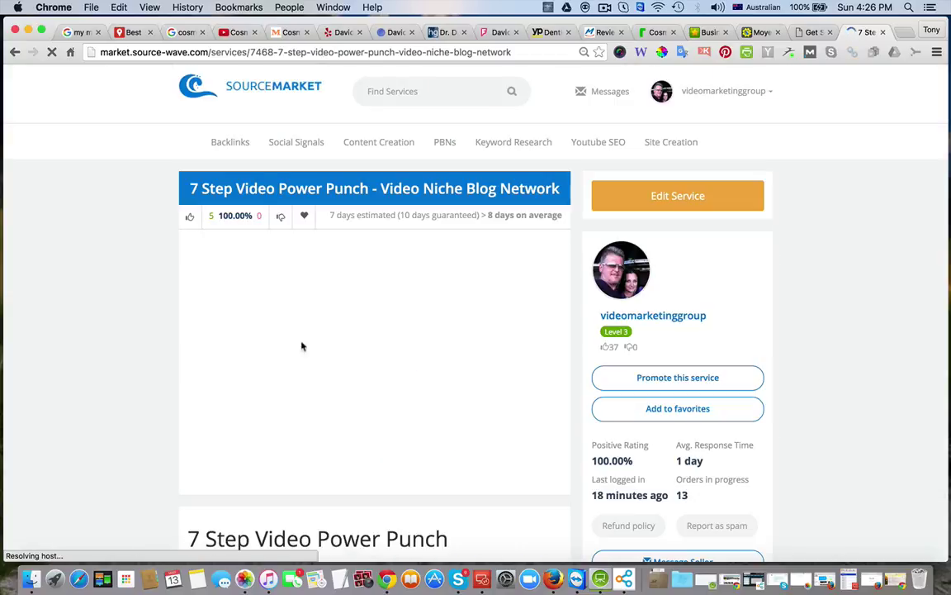
{"action": "scroll", "coordinate": [302, 342], "scroll_direction": "down", "scroll_amount": 5}
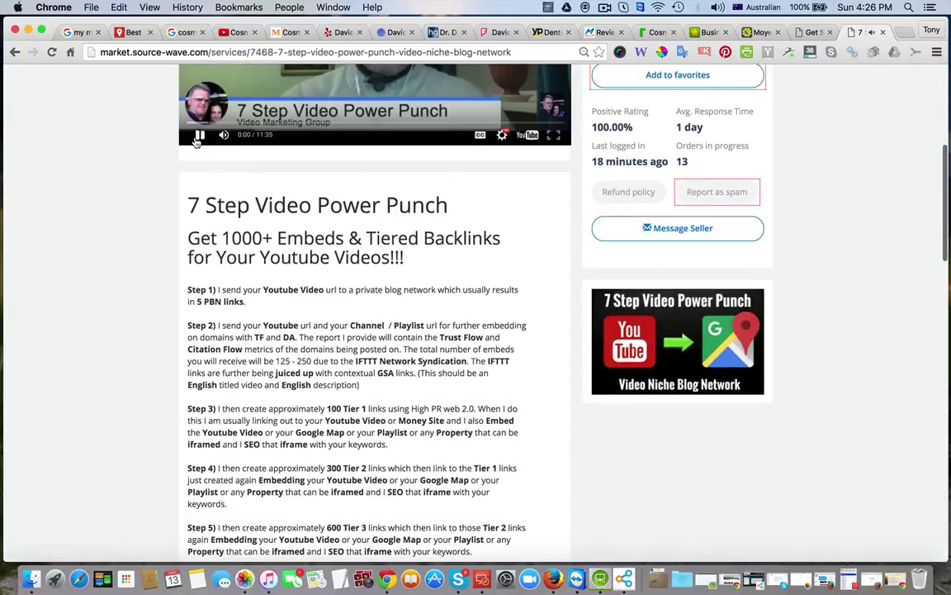
{"action": "scroll", "coordinate": [159, 219], "scroll_direction": "down", "scroll_amount": 2}
{"action": "scroll", "coordinate": [159, 220], "scroll_direction": "down", "scroll_amount": 5}
{"action": "scroll", "coordinate": [159, 221], "scroll_direction": "down", "scroll_amount": 5}
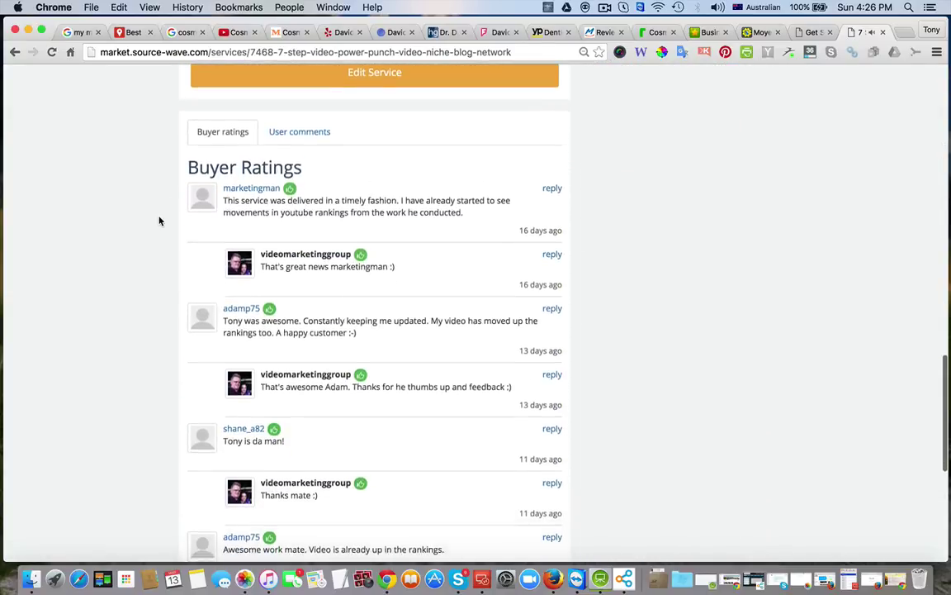
{"action": "scroll", "coordinate": [159, 221], "scroll_direction": "up", "scroll_amount": 5}
{"action": "scroll", "coordinate": [160, 221], "scroll_direction": "up", "scroll_amount": 15}
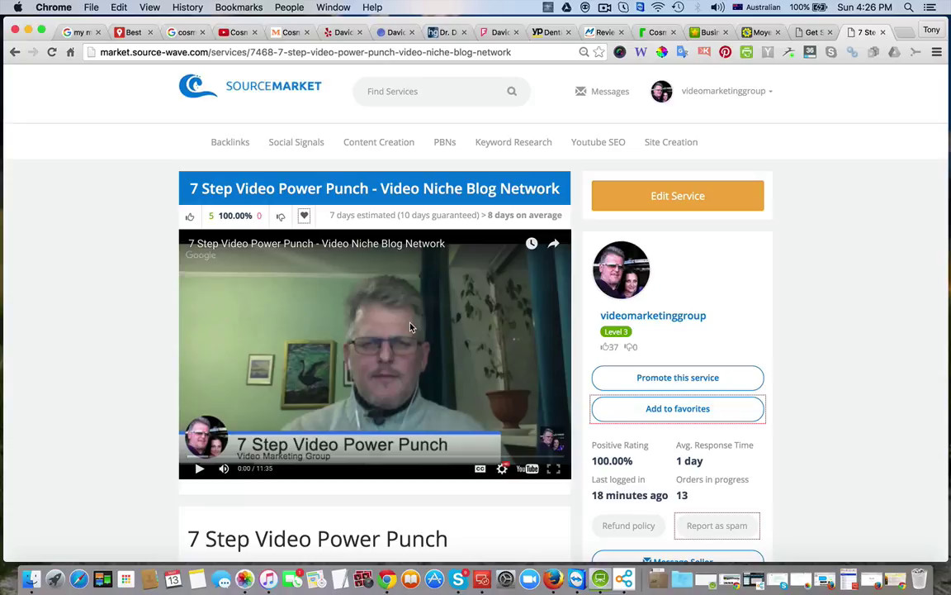
{"action": "scroll", "coordinate": [410, 327], "scroll_direction": "down", "scroll_amount": 1}
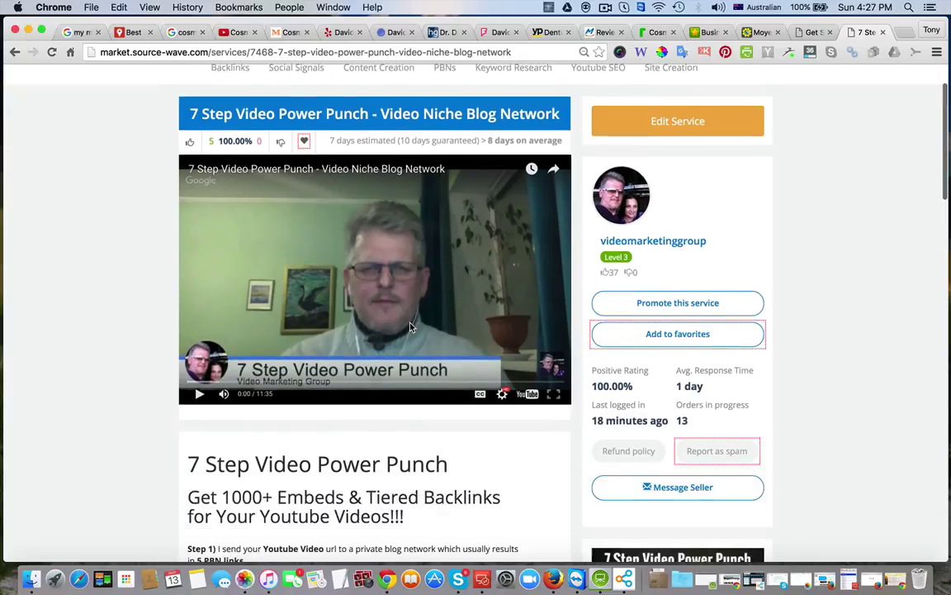
{"action": "scroll", "coordinate": [405, 332], "scroll_direction": "down", "scroll_amount": 2}
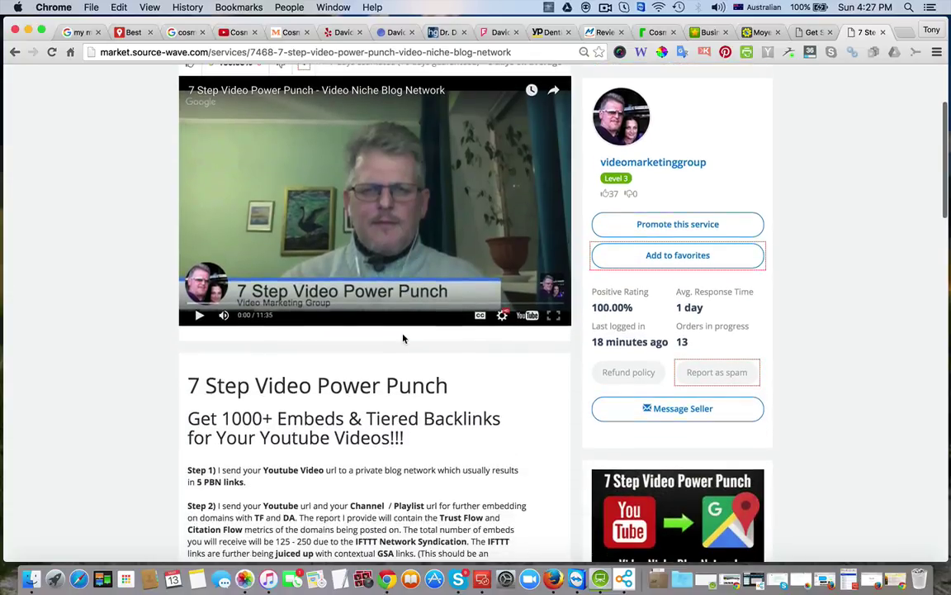
{"action": "scroll", "coordinate": [405, 339], "scroll_direction": "down", "scroll_amount": 2}
{"action": "scroll", "coordinate": [403, 333], "scroll_direction": "down", "scroll_amount": 1}
{"action": "scroll", "coordinate": [403, 334], "scroll_direction": "down", "scroll_amount": 1}
{"action": "scroll", "coordinate": [403, 333], "scroll_direction": "down", "scroll_amount": 1}
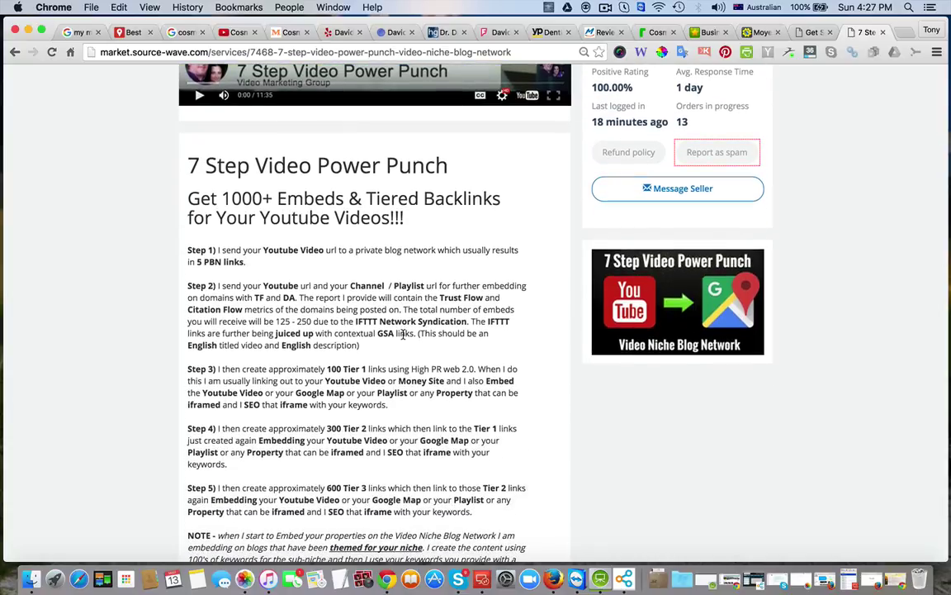
{"action": "scroll", "coordinate": [403, 334], "scroll_direction": "down", "scroll_amount": 1}
{"action": "scroll", "coordinate": [403, 334], "scroll_direction": "down", "scroll_amount": 1}
{"action": "scroll", "coordinate": [403, 335], "scroll_direction": "down", "scroll_amount": 1}
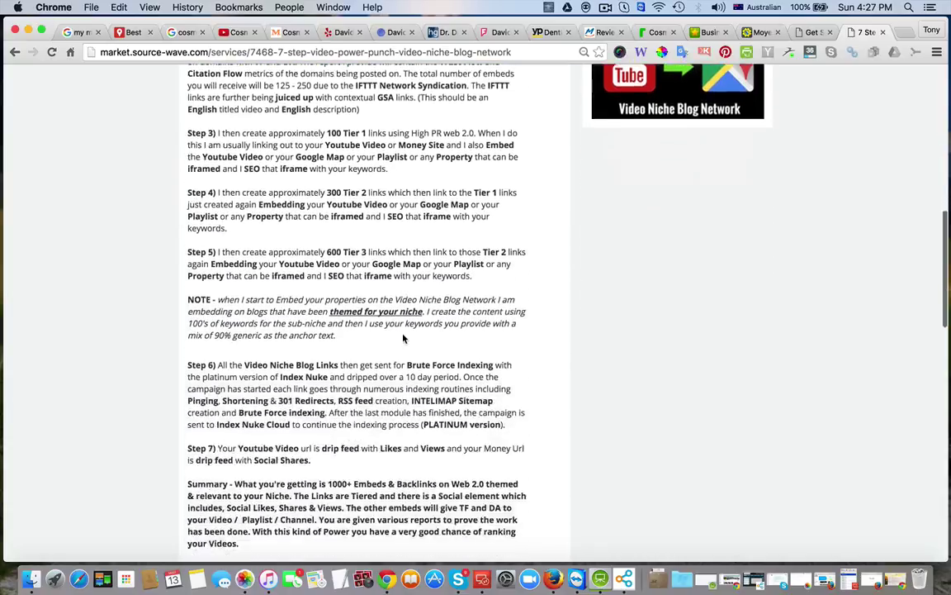
{"action": "scroll", "coordinate": [403, 337], "scroll_direction": "down", "scroll_amount": 3}
{"action": "scroll", "coordinate": [403, 337], "scroll_direction": "up", "scroll_amount": 1}
{"action": "scroll", "coordinate": [403, 334], "scroll_direction": "up", "scroll_amount": 3}
{"action": "scroll", "coordinate": [403, 334], "scroll_direction": "up", "scroll_amount": 1}
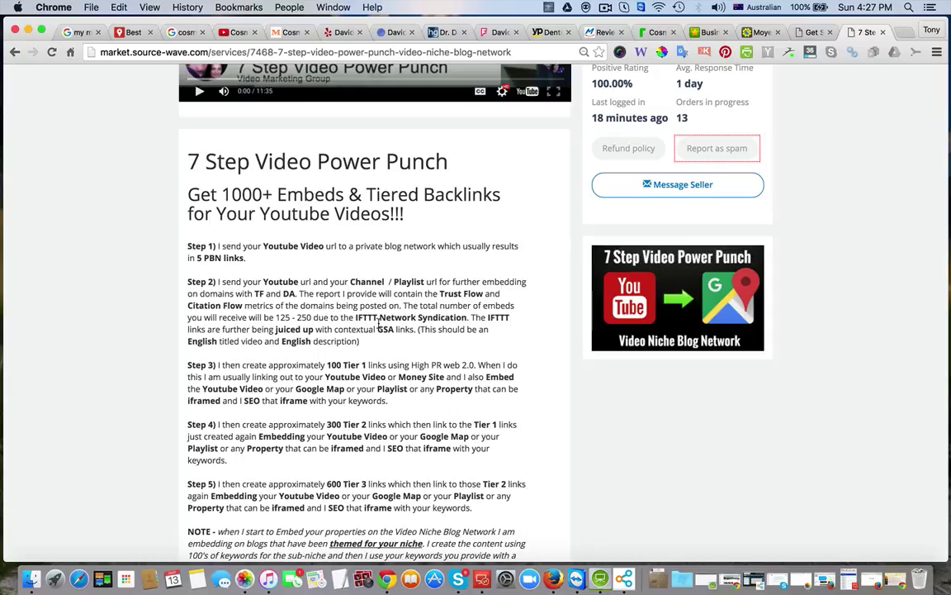
{"action": "scroll", "coordinate": [373, 320], "scroll_direction": "down", "scroll_amount": 1}
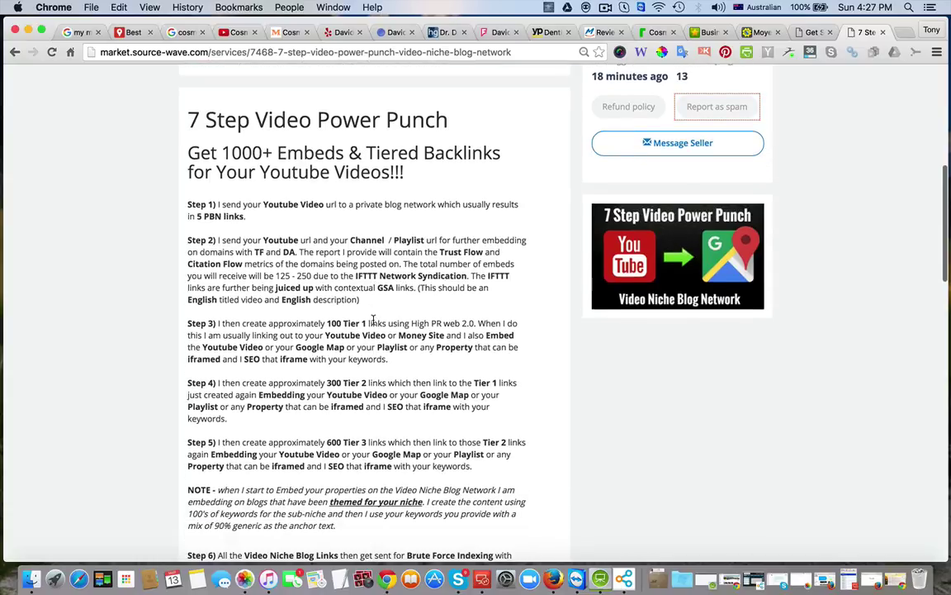
{"action": "scroll", "coordinate": [374, 334], "scroll_direction": "down", "scroll_amount": 1}
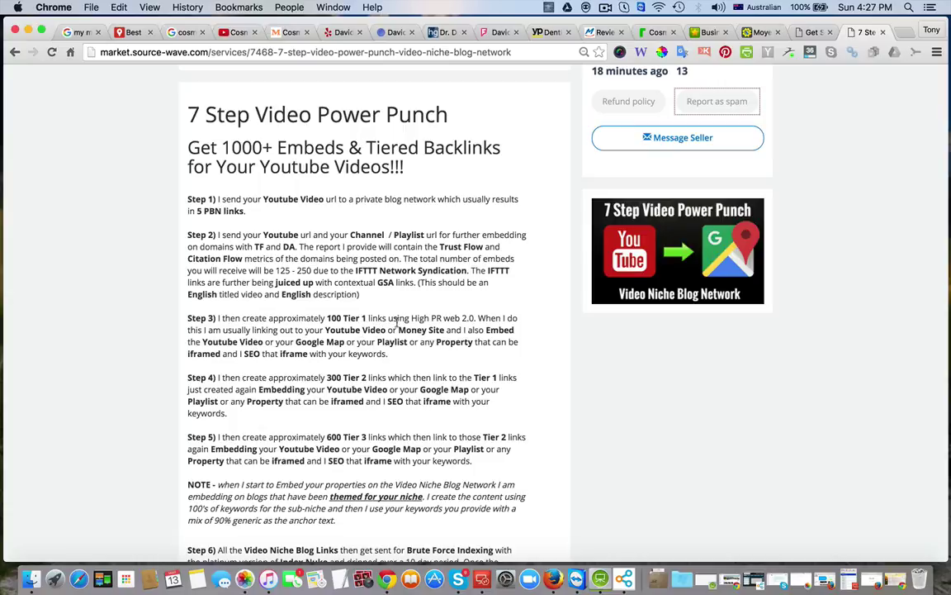
{"action": "scroll", "coordinate": [394, 329], "scroll_direction": "down", "scroll_amount": 1}
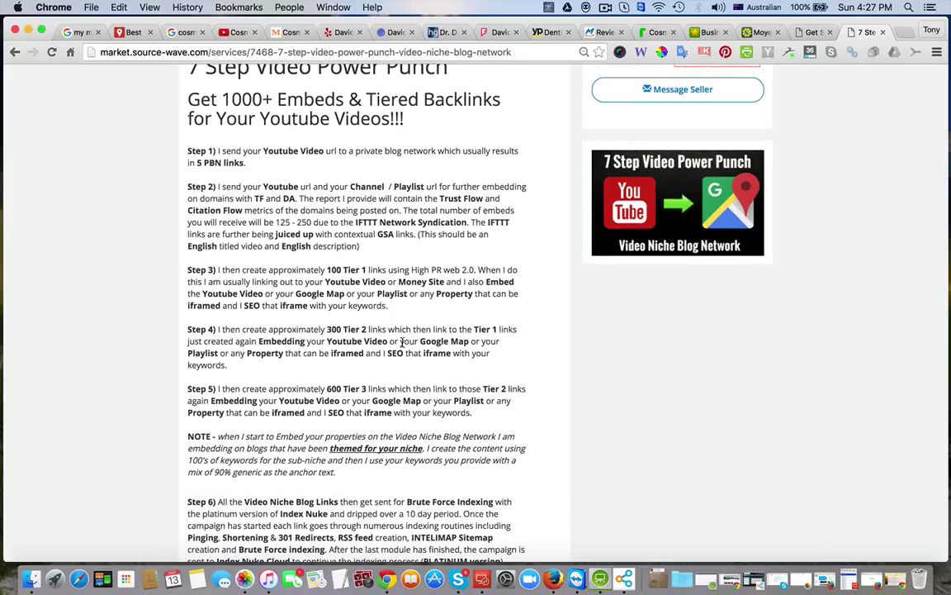
{"action": "scroll", "coordinate": [403, 341], "scroll_direction": "down", "scroll_amount": 1}
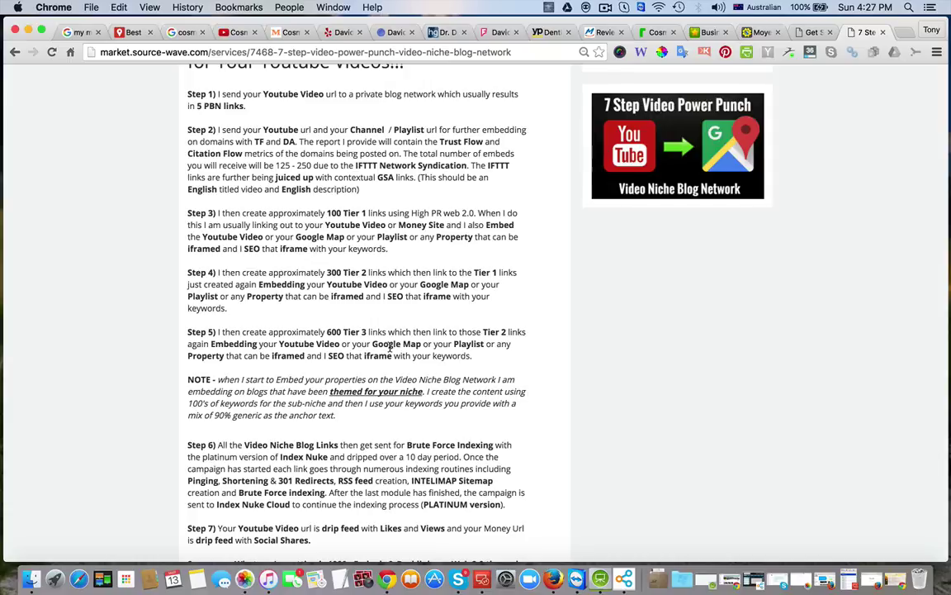
{"action": "scroll", "coordinate": [389, 347], "scroll_direction": "down", "scroll_amount": 1}
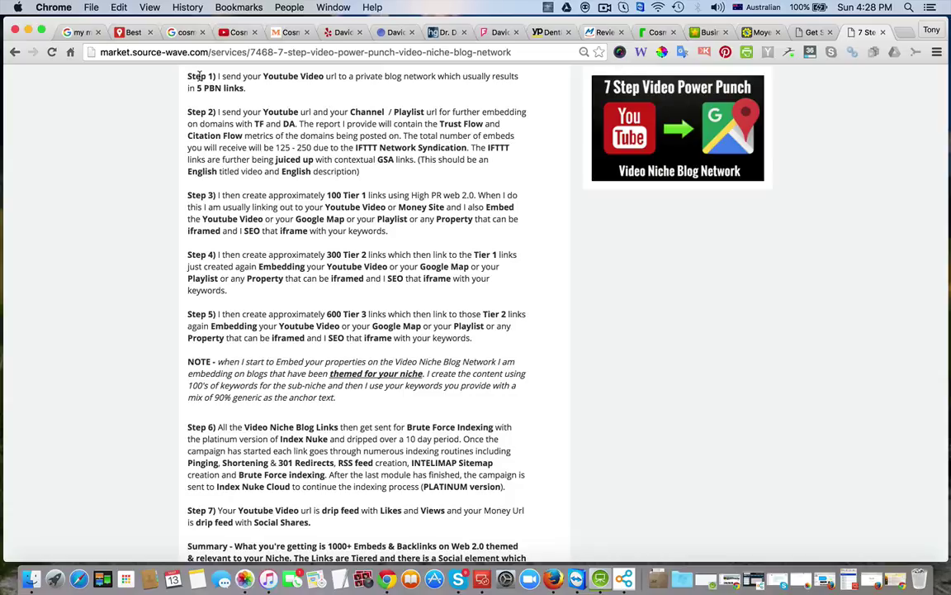
Return to the cosmetic dentist YouTube video and clear the selected description text
{"action": "left_click", "coordinate": [237, 34]}
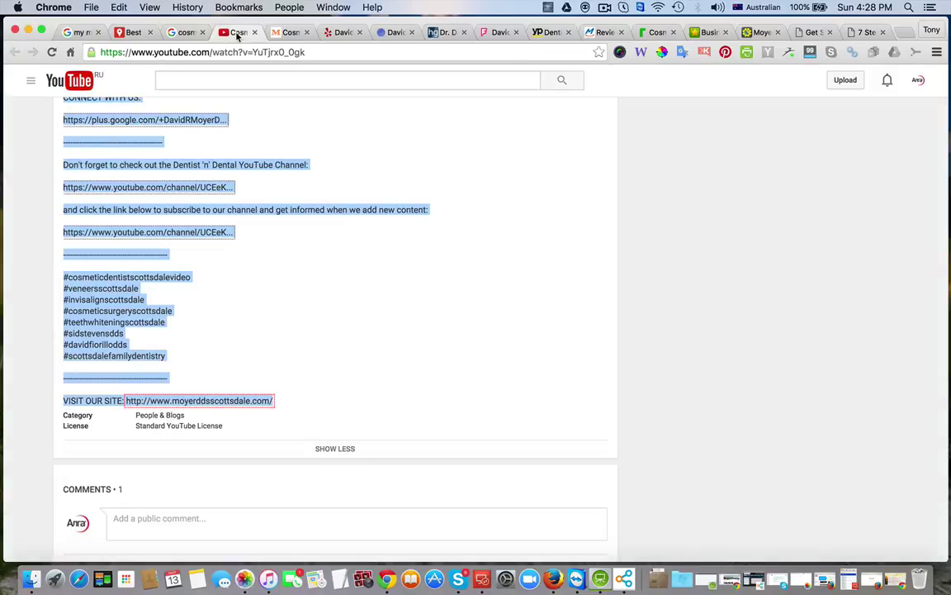
{"action": "scroll", "coordinate": [259, 240], "scroll_direction": "up", "scroll_amount": 5}
{"action": "scroll", "coordinate": [258, 239], "scroll_direction": "up", "scroll_amount": 5}
{"action": "scroll", "coordinate": [258, 239], "scroll_direction": "up", "scroll_amount": 5}
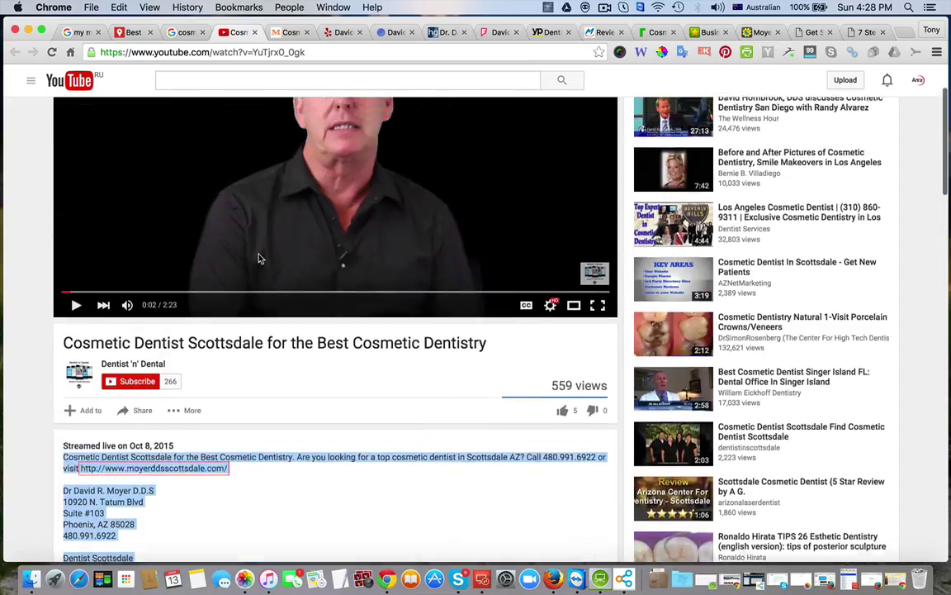
{"action": "left_click", "coordinate": [272, 385]}
Search 'google shorterner' in a new tab to reach Google's URL shortener
{"action": "scroll", "coordinate": [263, 480], "scroll_direction": "down", "scroll_amount": 2}
{"action": "scroll", "coordinate": [264, 480], "scroll_direction": "down", "scroll_amount": 2}
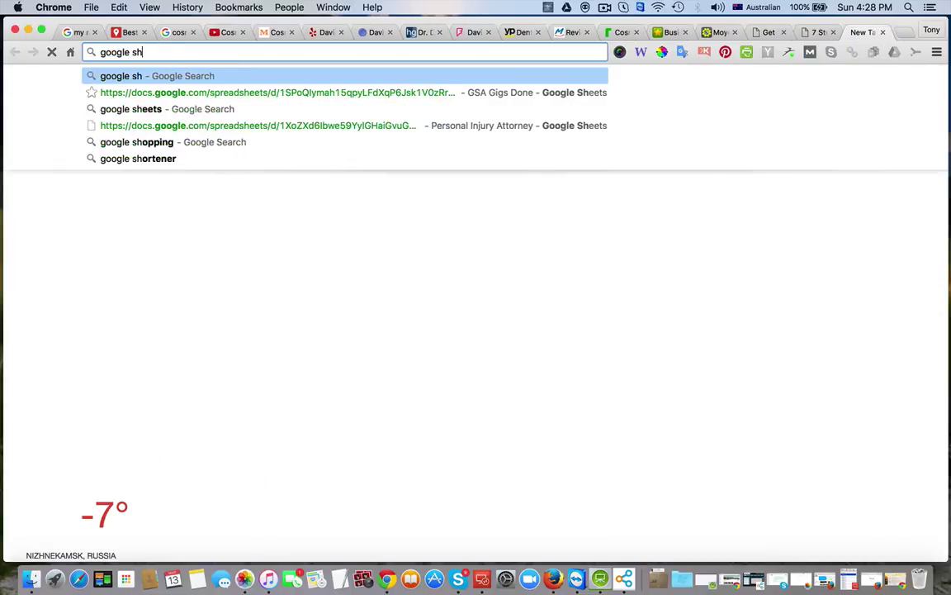
{"action": "type", "text": "orterner"}
{"action": "key", "text": "Return"}
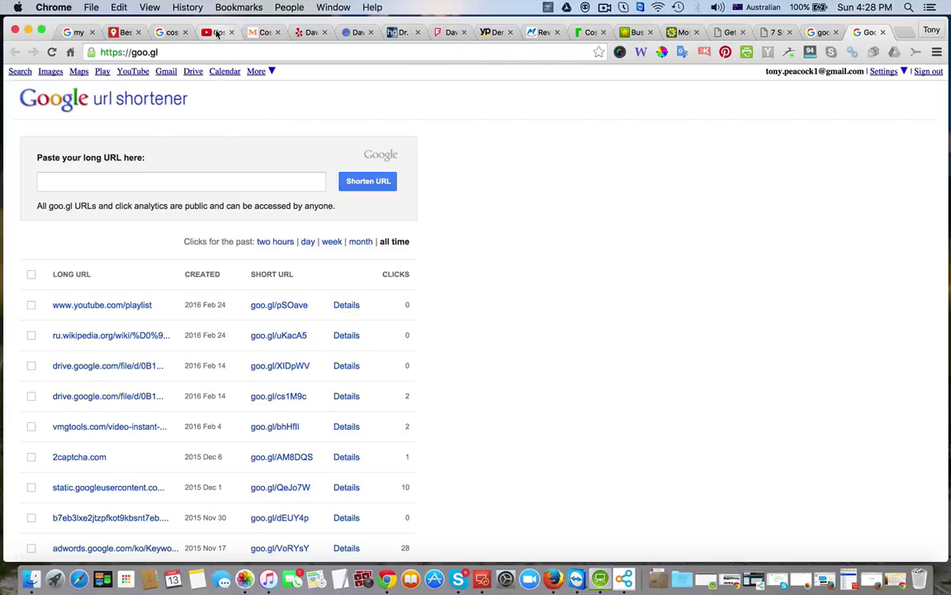
Scroll through the Cosmetic Dentist Scottsdale video's description links and back up to the player
{"action": "left_click", "coordinate": [216, 32]}
{"action": "scroll", "coordinate": [156, 256], "scroll_direction": "down", "scroll_amount": 2}
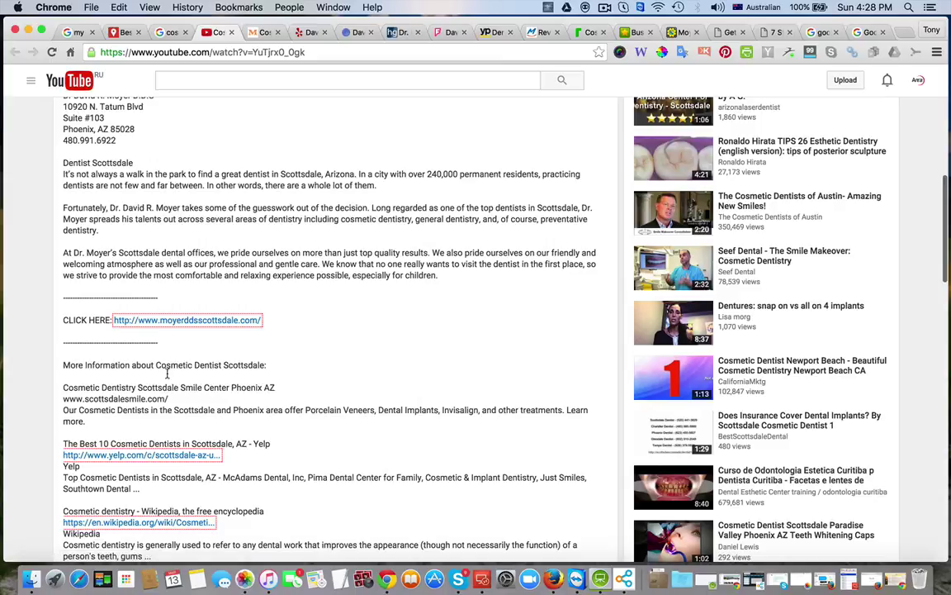
{"action": "scroll", "coordinate": [149, 337], "scroll_direction": "down", "scroll_amount": 5}
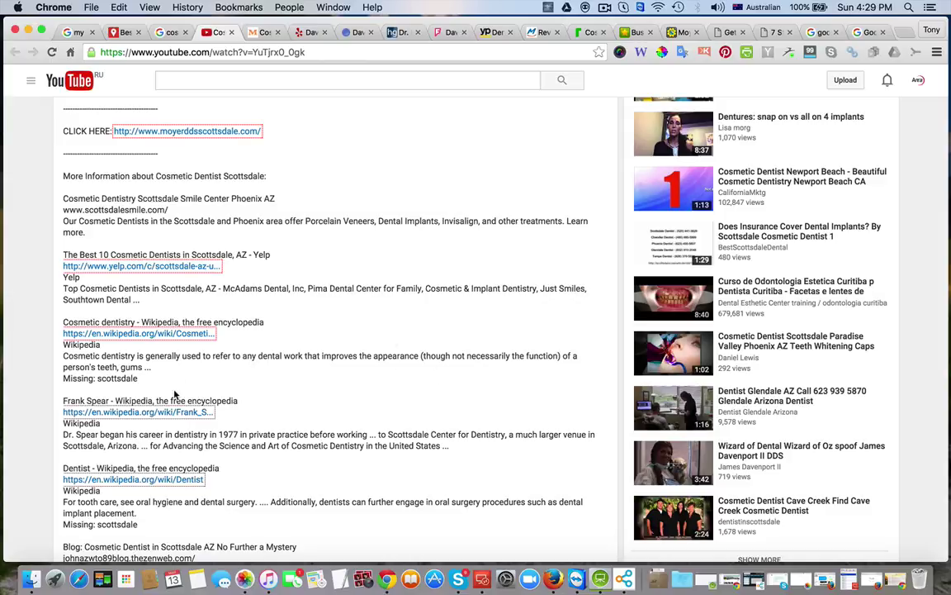
{"action": "scroll", "coordinate": [102, 314], "scroll_direction": "up", "scroll_amount": 1}
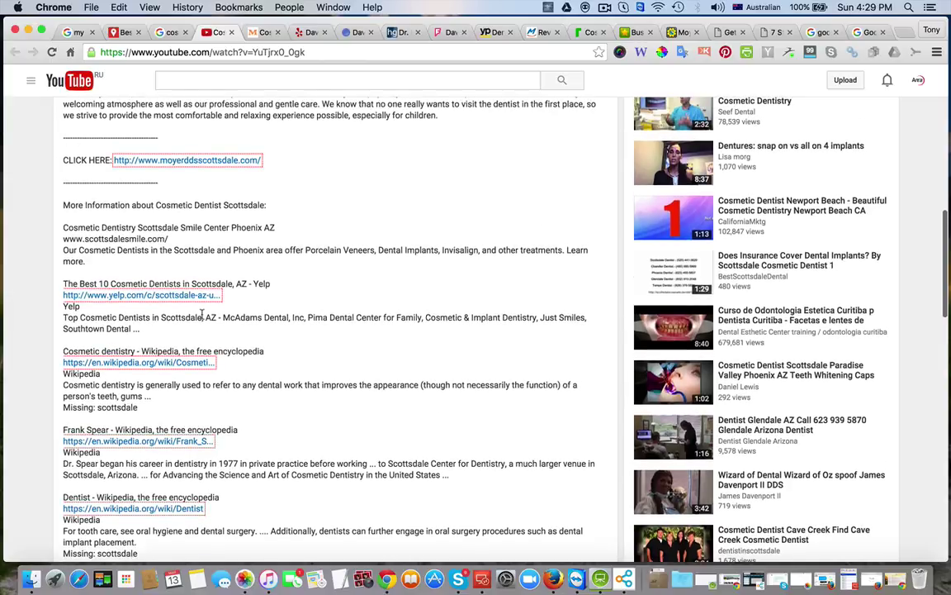
{"action": "scroll", "coordinate": [201, 313], "scroll_direction": "down", "scroll_amount": 2}
{"action": "scroll", "coordinate": [196, 347], "scroll_direction": "down", "scroll_amount": 5}
{"action": "scroll", "coordinate": [194, 357], "scroll_direction": "down", "scroll_amount": 3}
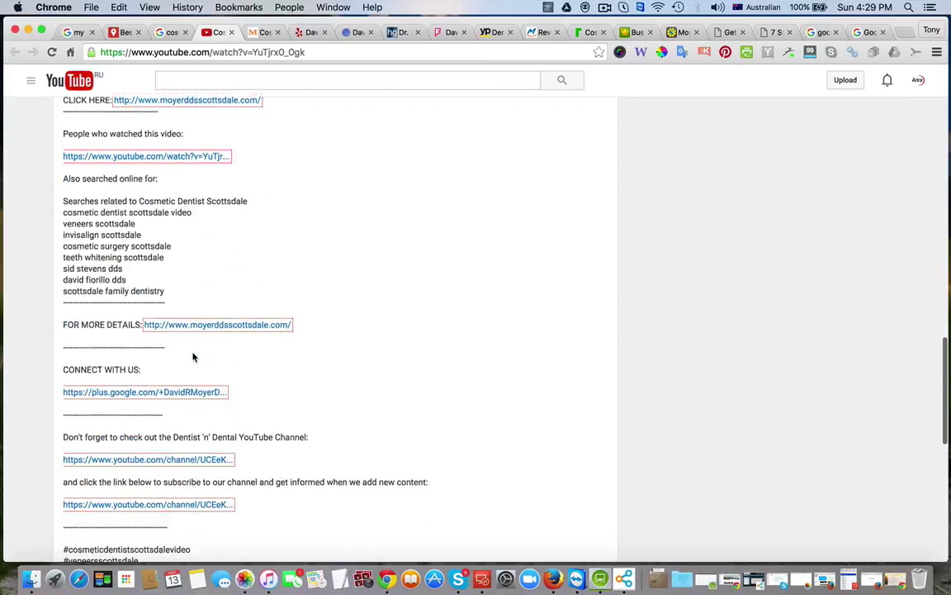
{"action": "scroll", "coordinate": [198, 358], "scroll_direction": "down", "scroll_amount": 2}
{"action": "scroll", "coordinate": [200, 358], "scroll_direction": "down", "scroll_amount": 1}
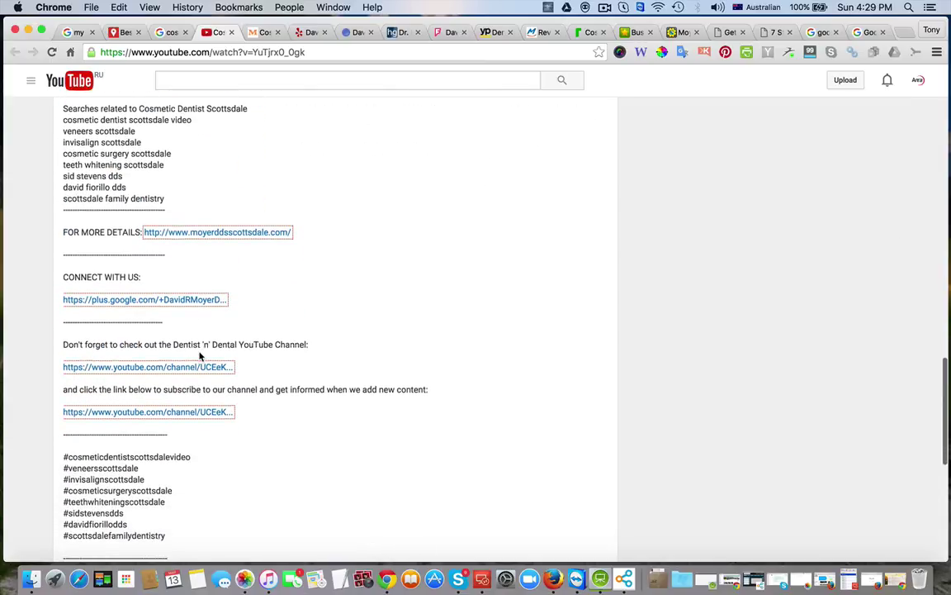
{"action": "scroll", "coordinate": [264, 388], "scroll_direction": "up", "scroll_amount": 1}
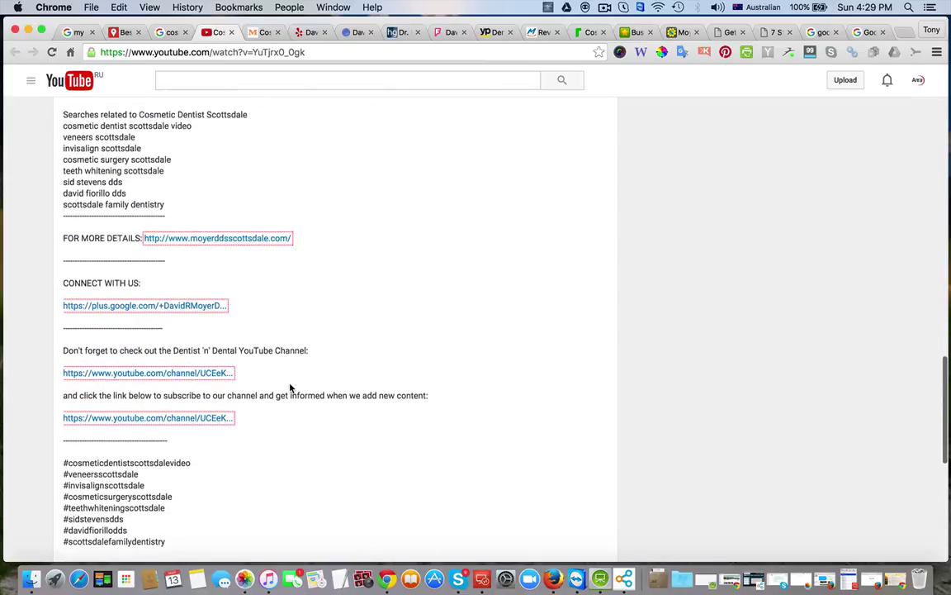
{"action": "scroll", "coordinate": [285, 388], "scroll_direction": "up", "scroll_amount": 8}
{"action": "scroll", "coordinate": [290, 389], "scroll_direction": "up", "scroll_amount": 10}
{"action": "scroll", "coordinate": [290, 389], "scroll_direction": "up", "scroll_amount": 3}
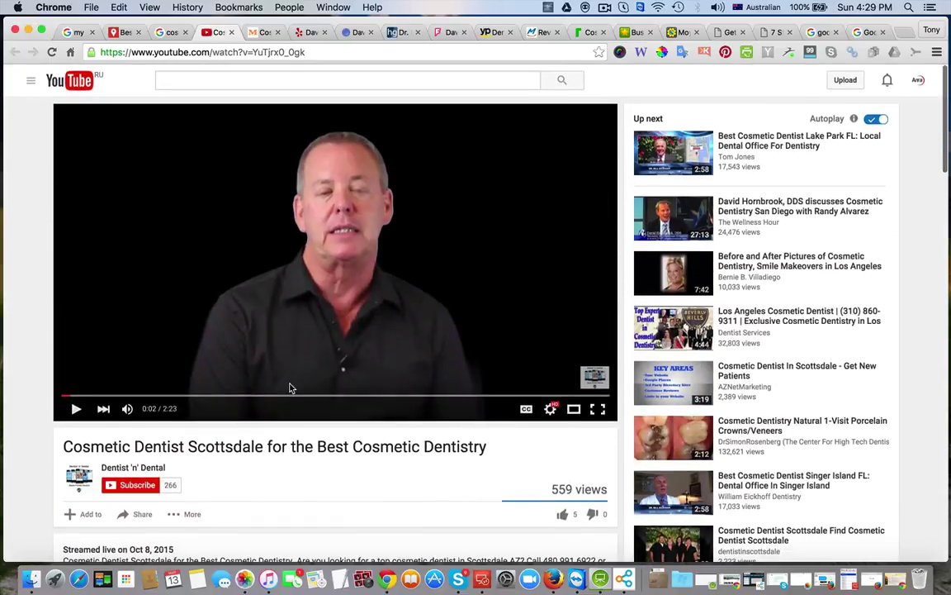